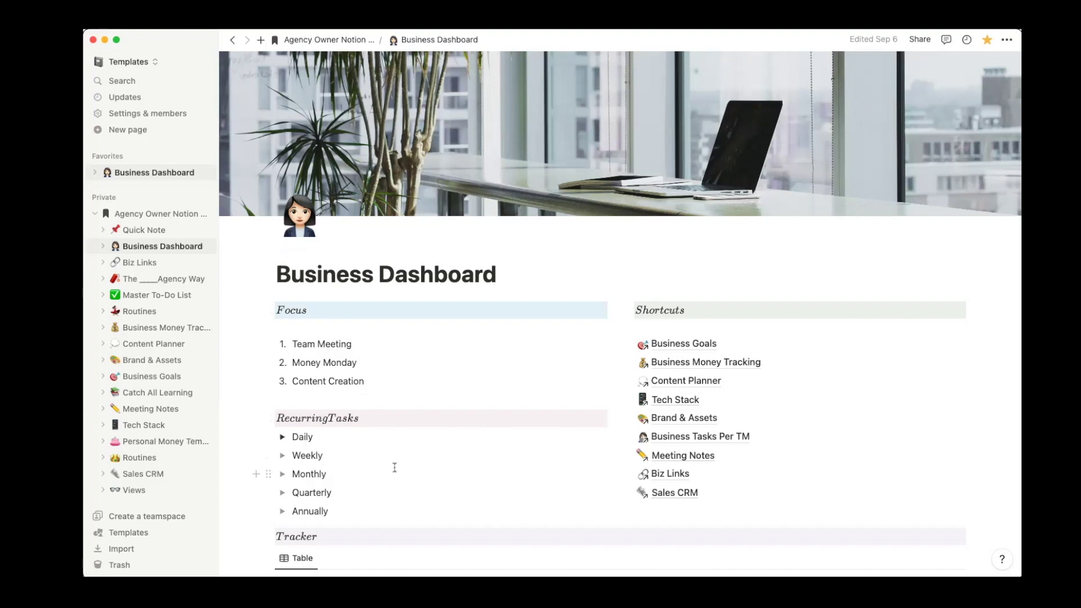
Step: Expand the Daily toggle under Recurring Tasks to view its to-do, and collapse it again
click(283, 437)
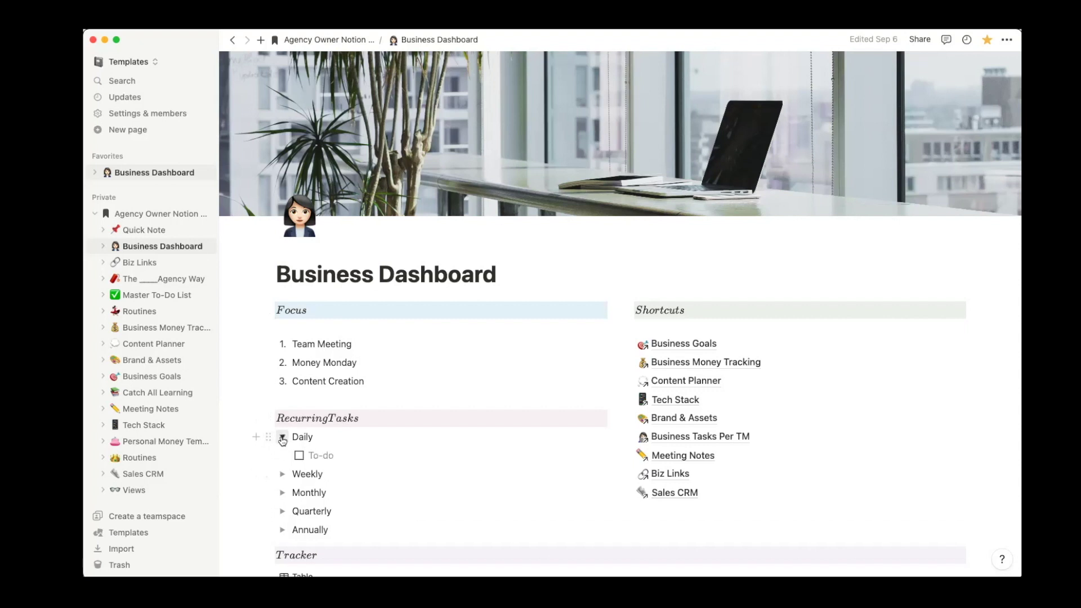
click(283, 438)
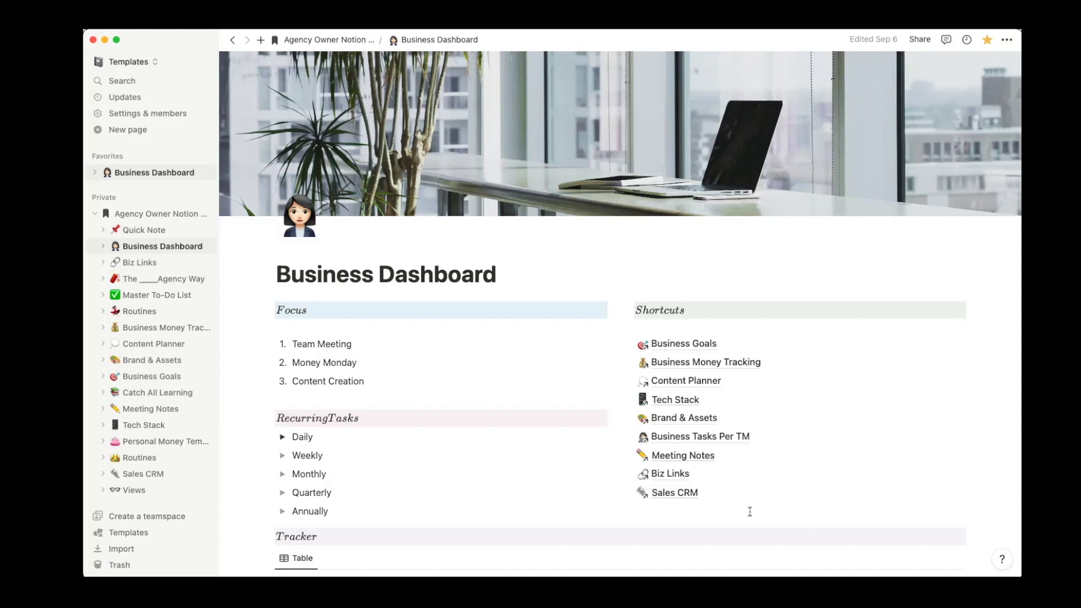
Step: Try ticking days for Check Email and Engage On Social in the Daily Tracker, and clear the ticks again
scroll(369, 393, down, 5)
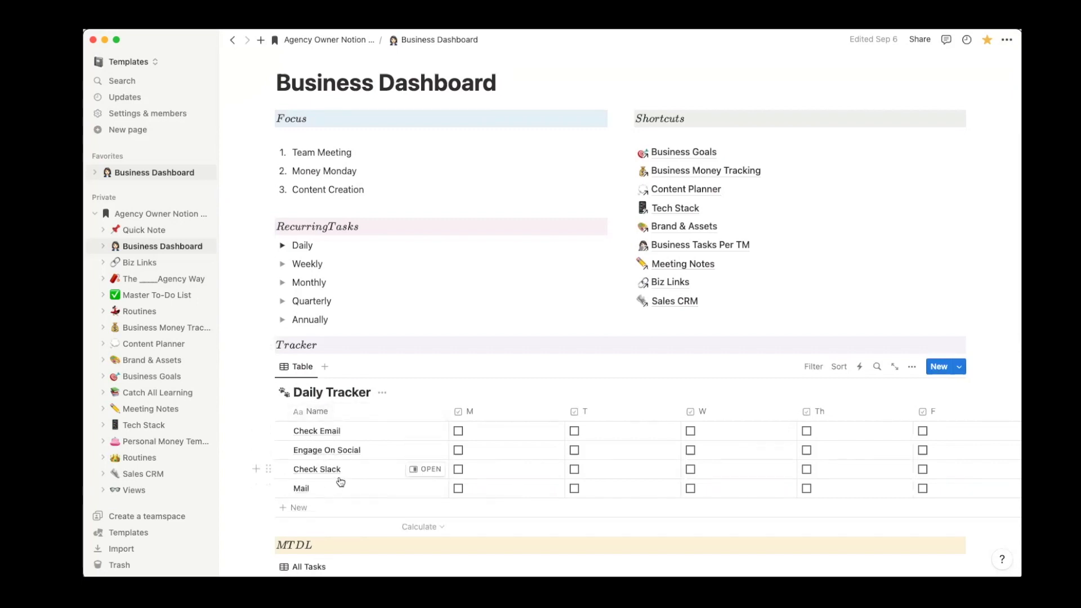
click(458, 430)
click(574, 450)
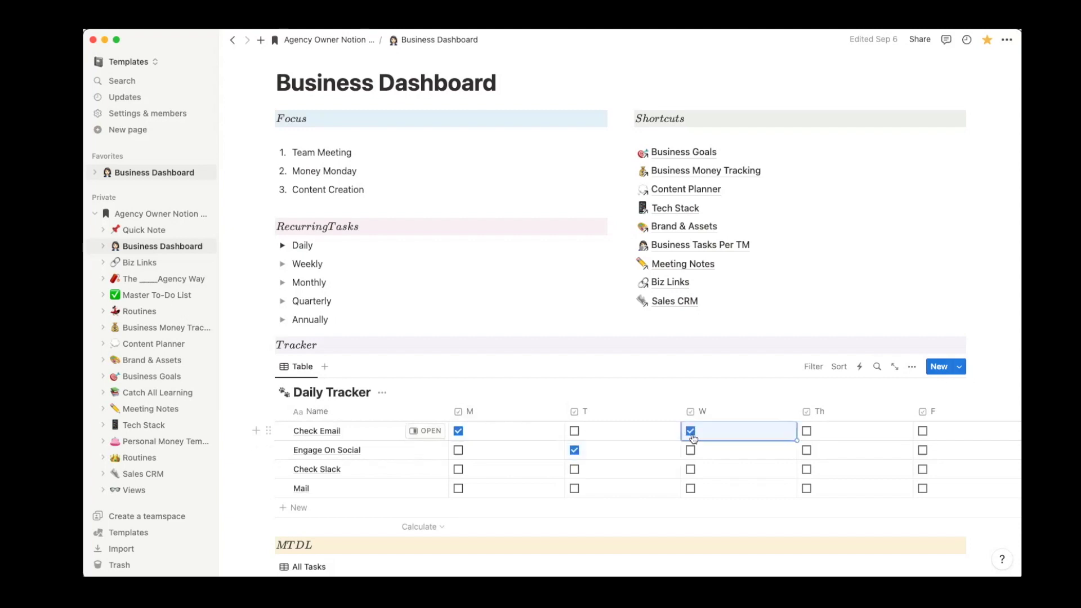
click(574, 449)
click(458, 431)
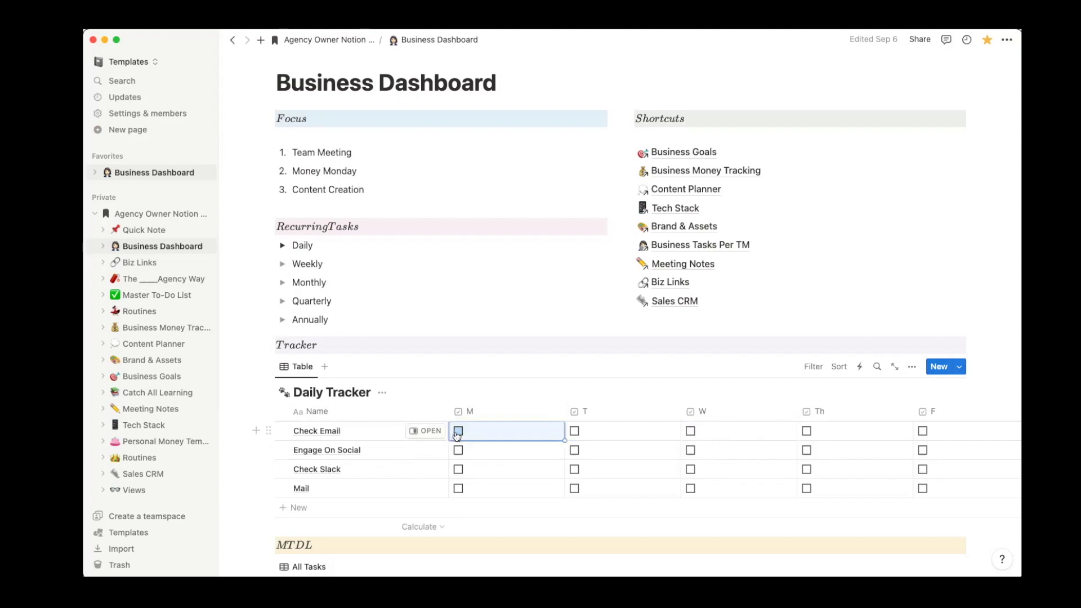
Step: View the available Priority and Type options for the Create Social Media Posts task in the Master To-Do List
scroll(299, 388, down, 3)
scroll(481, 484, down, 2)
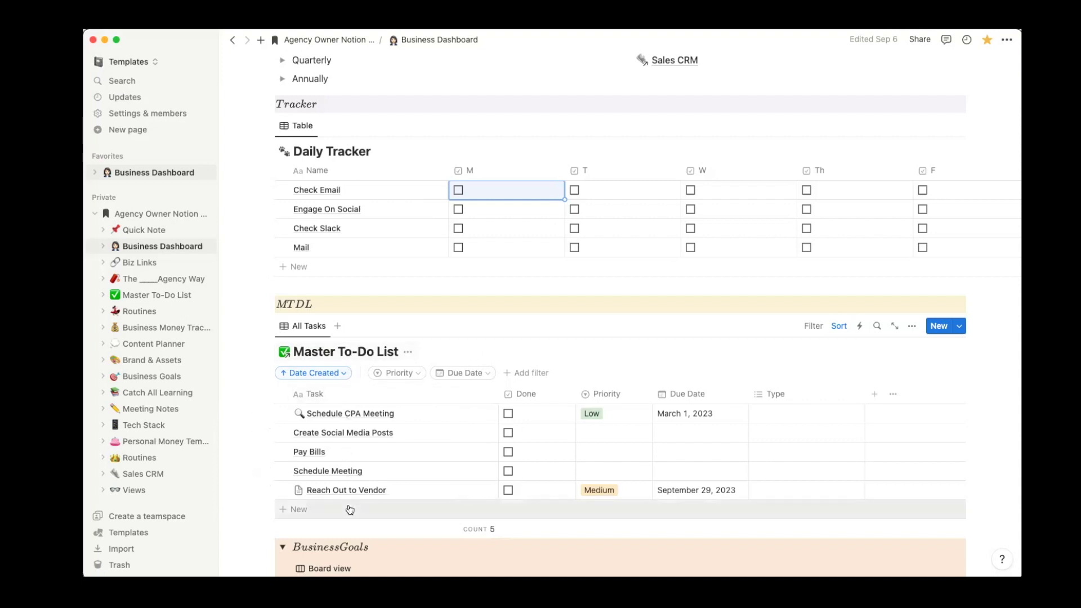
click(617, 437)
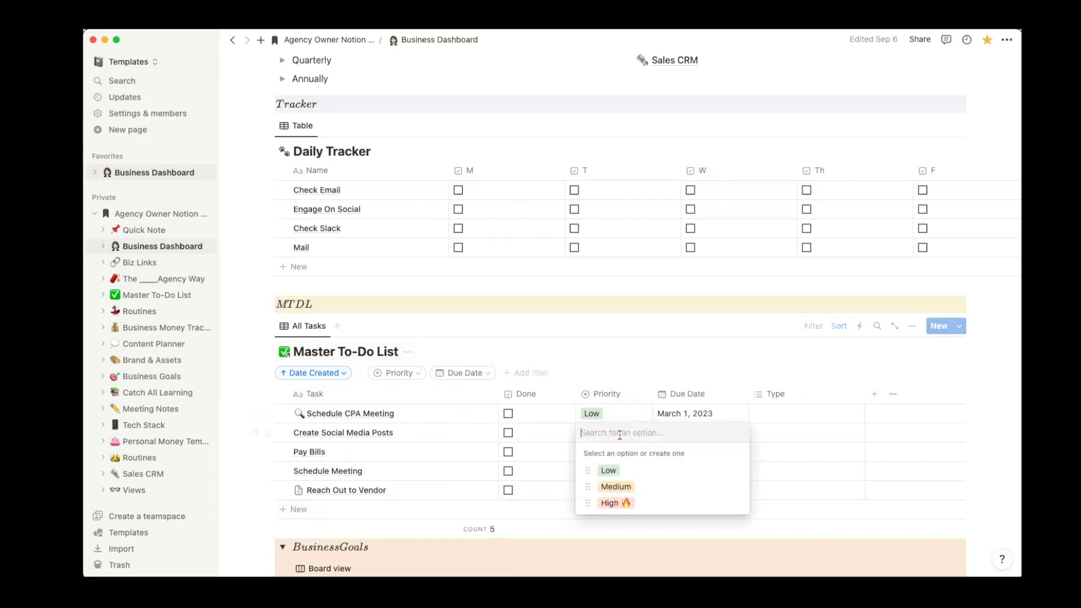
key(Escape)
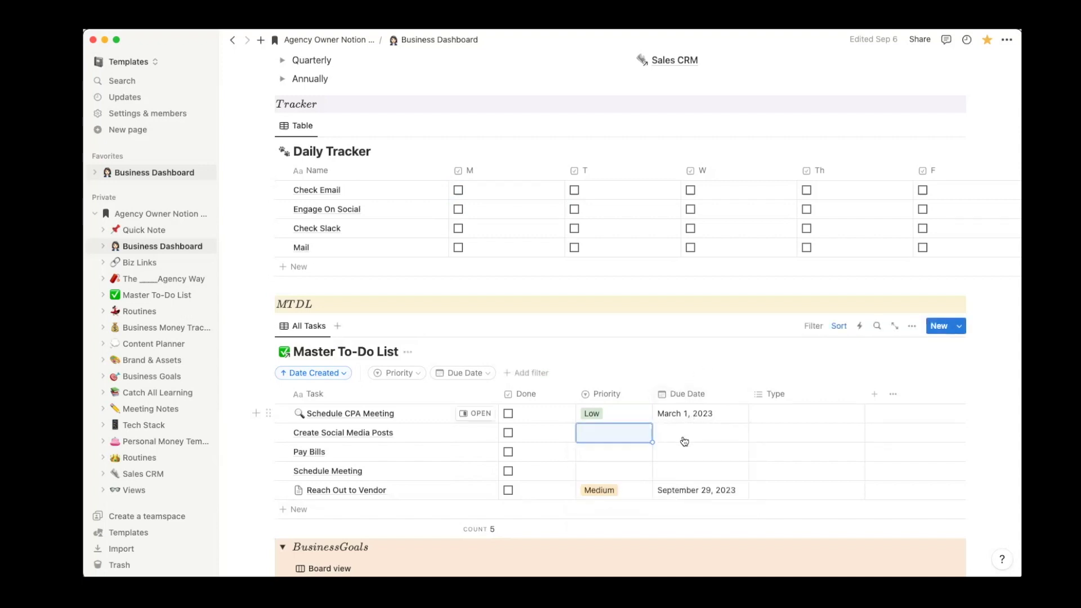
click(798, 435)
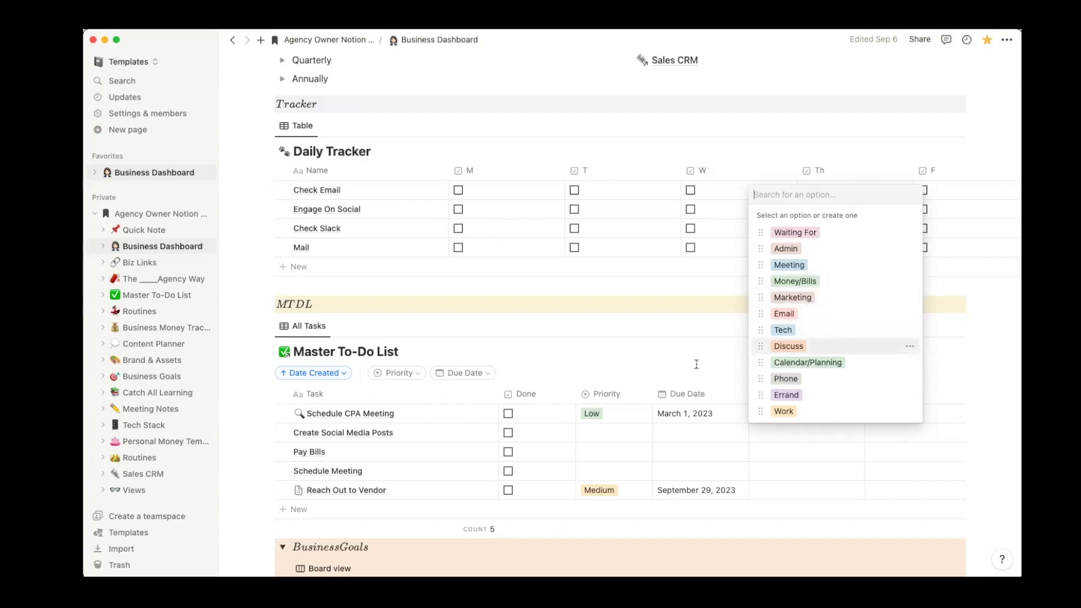
key(Escape)
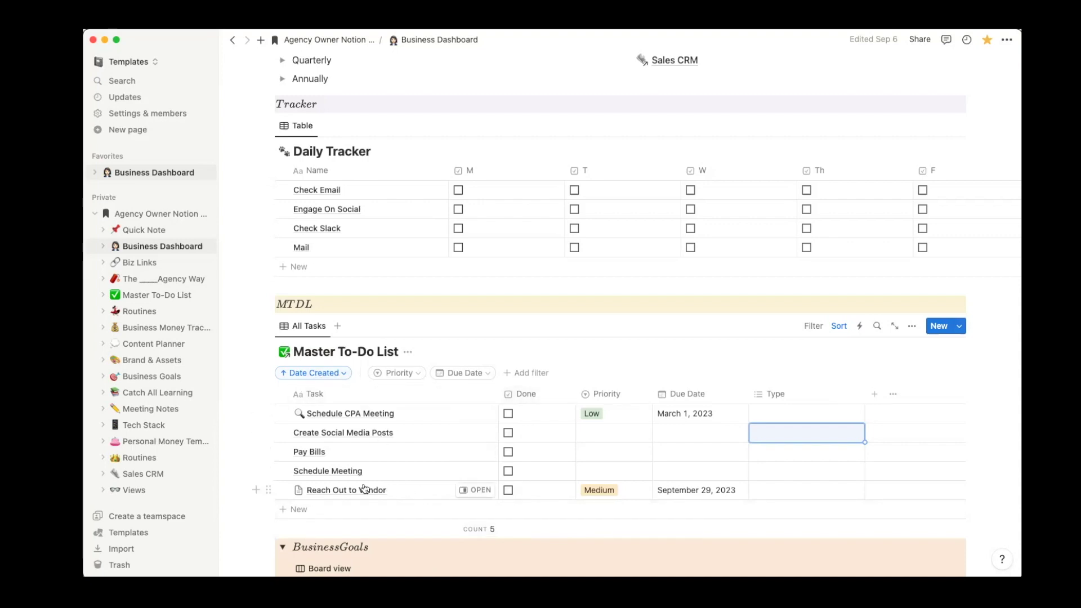
Step: Collapse and re-expand the Business Goals section, and view the details of the Set Goals For 2023 card
scroll(365, 489, down, 5)
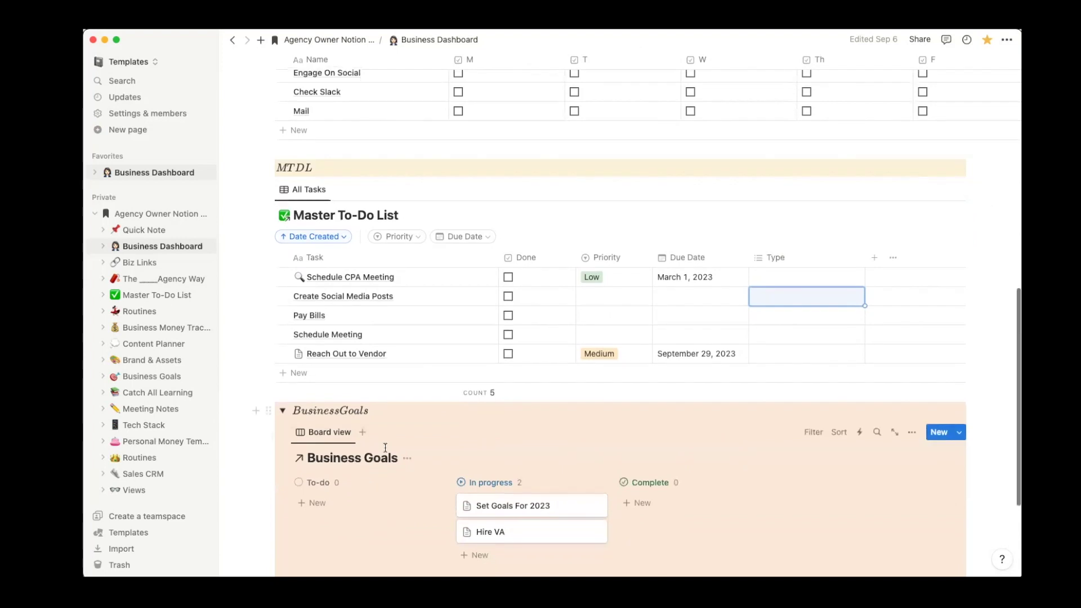
click(283, 363)
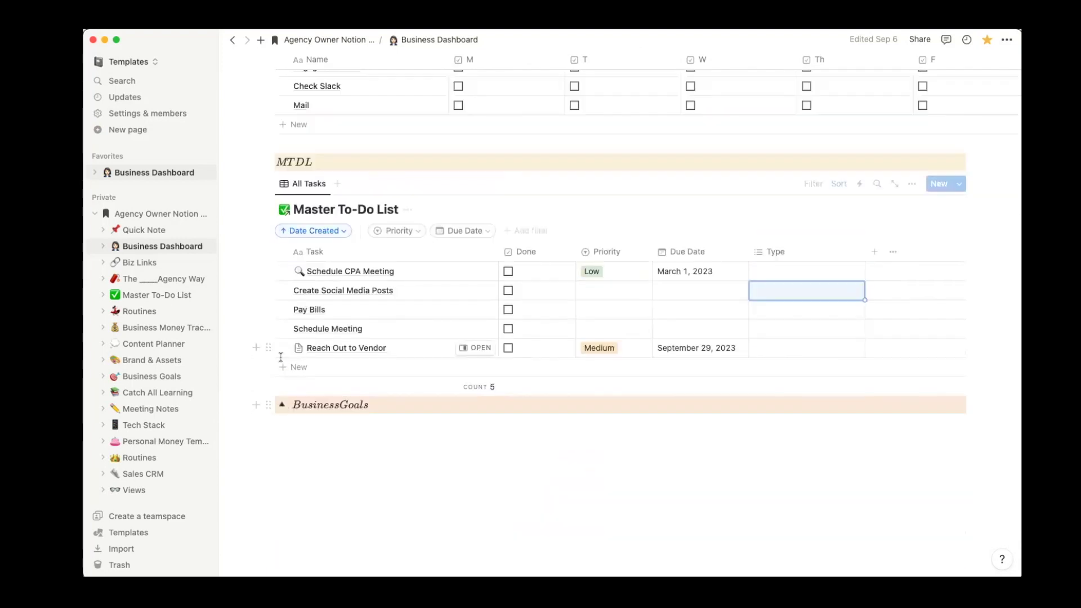
click(283, 405)
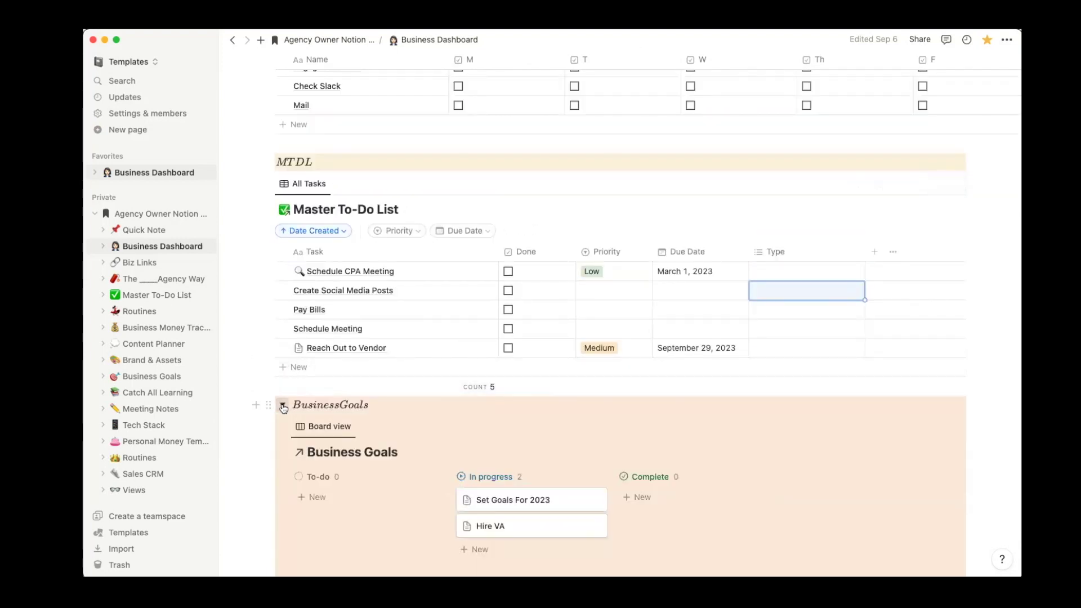
click(283, 406)
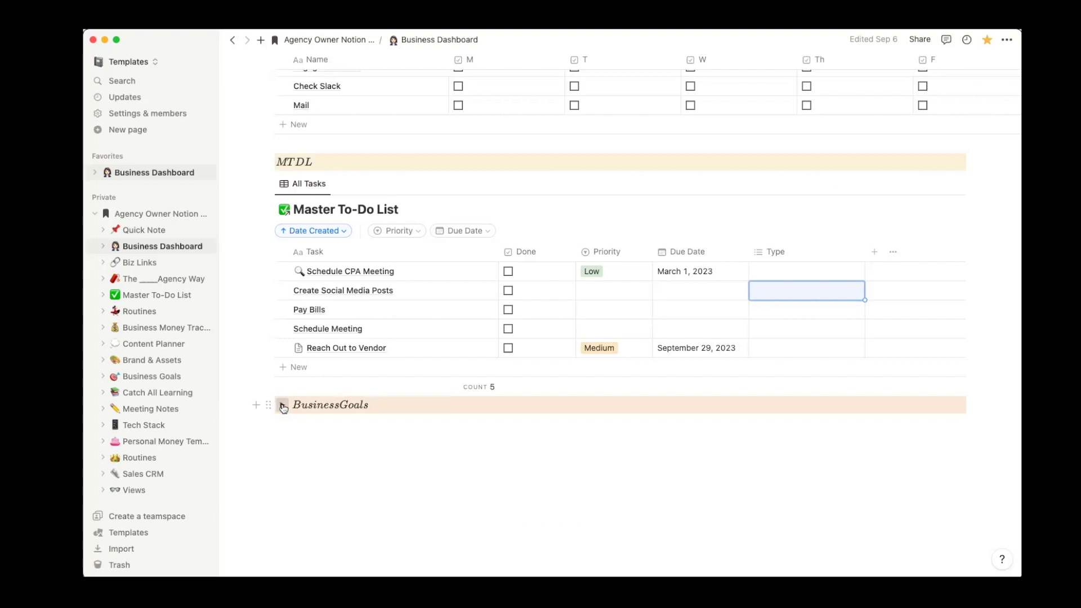
click(283, 405)
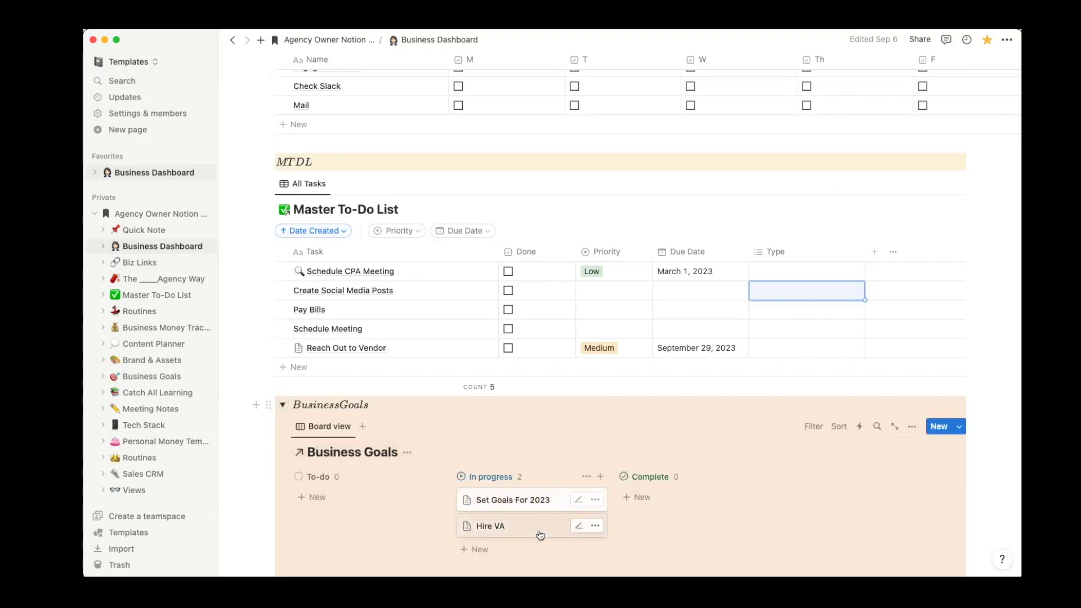
click(527, 504)
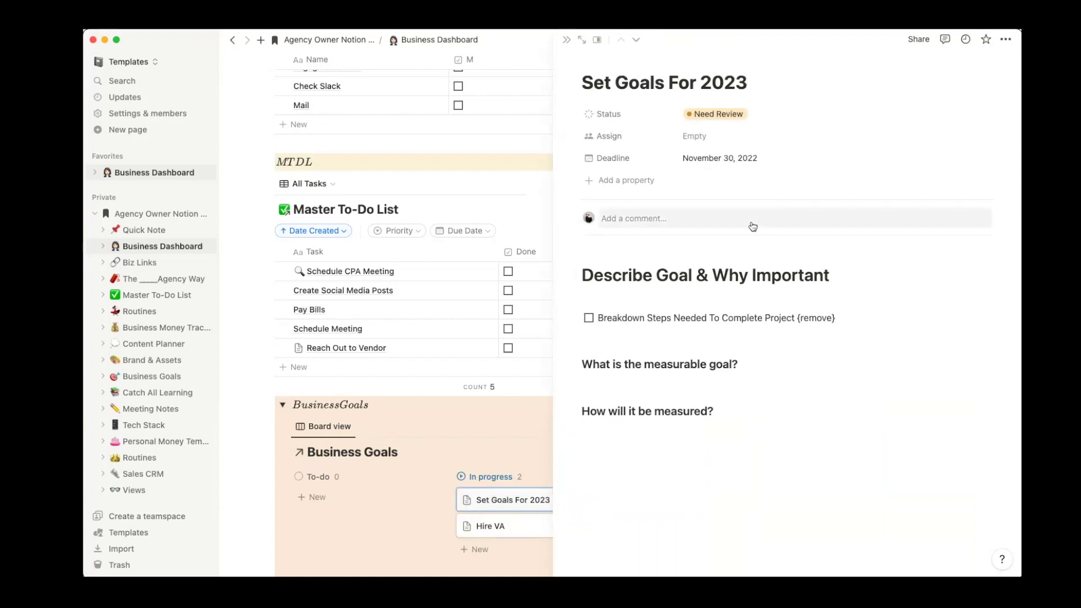
click(565, 39)
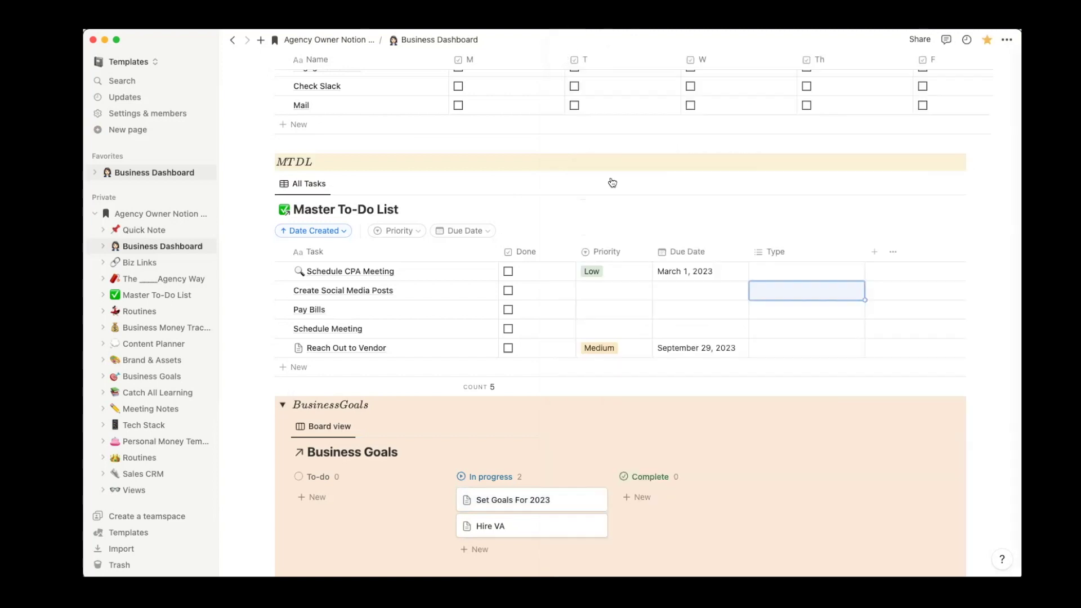
Step: Browse the block types that can be inserted on the empty line below the Sales CRM shortcut, and dismiss the list
scroll(614, 191, up, 10)
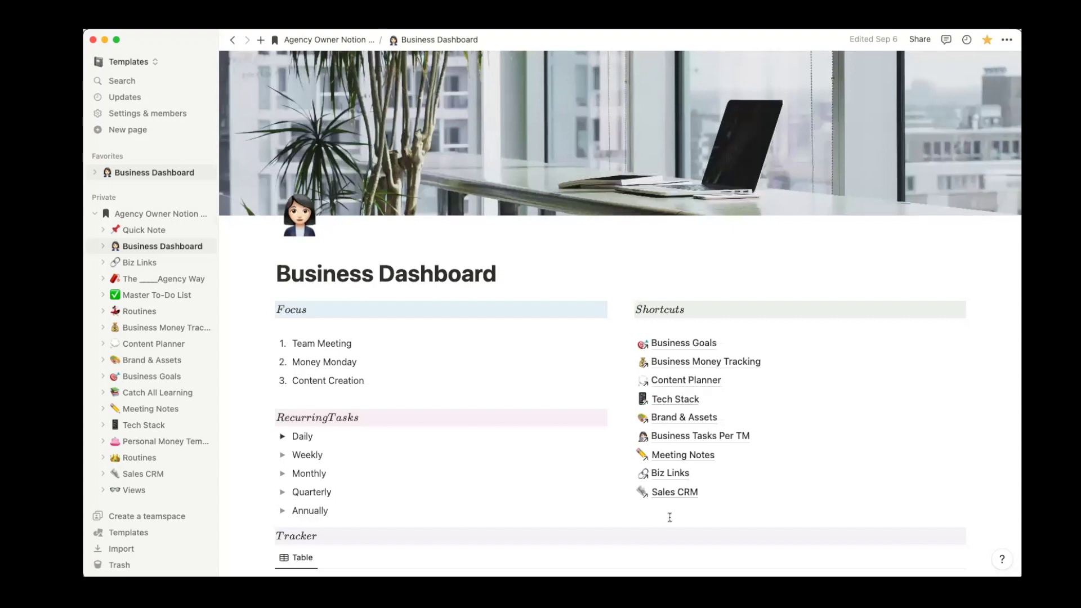
click(670, 517)
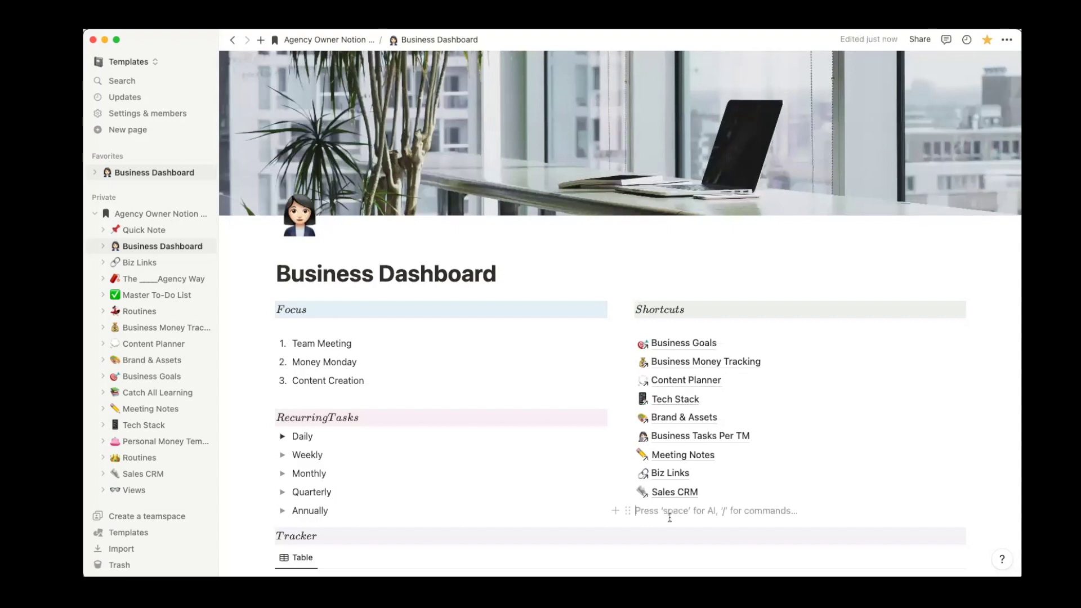
text(/)
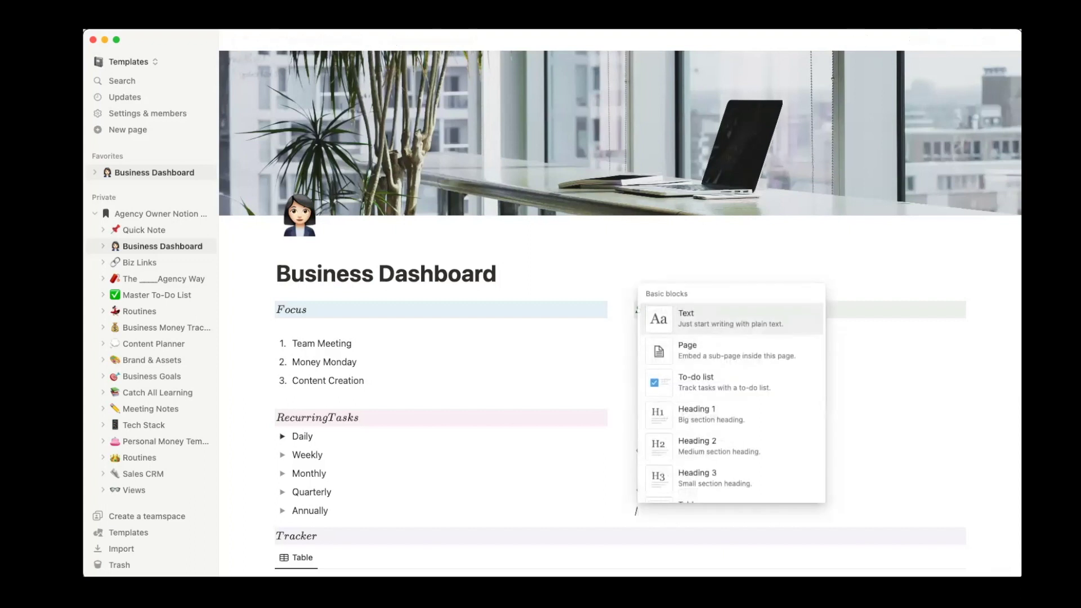
scroll(751, 388, down, 4)
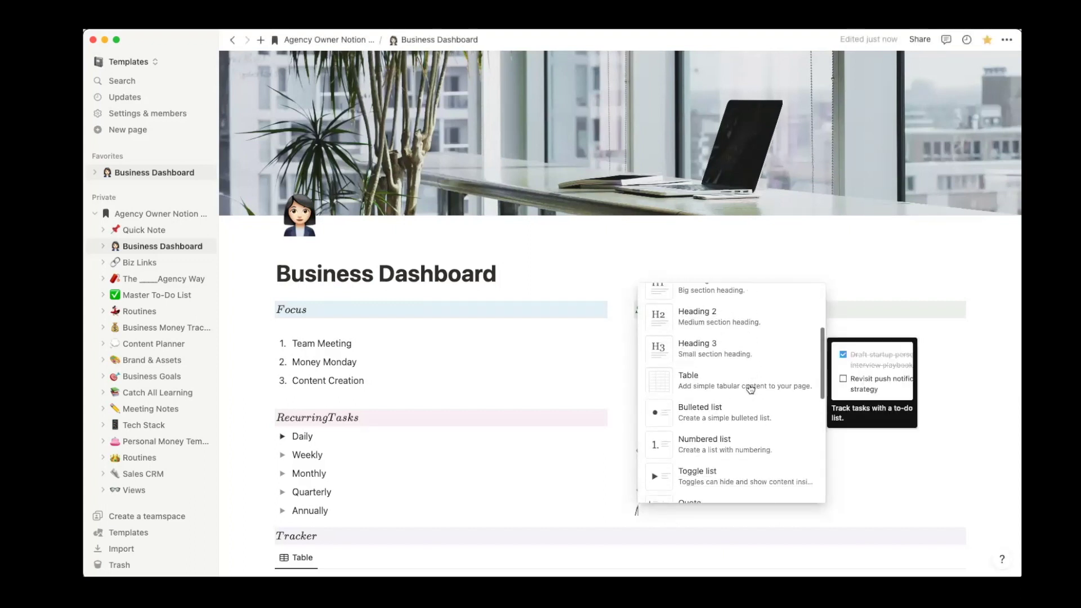
scroll(750, 388, down, 3)
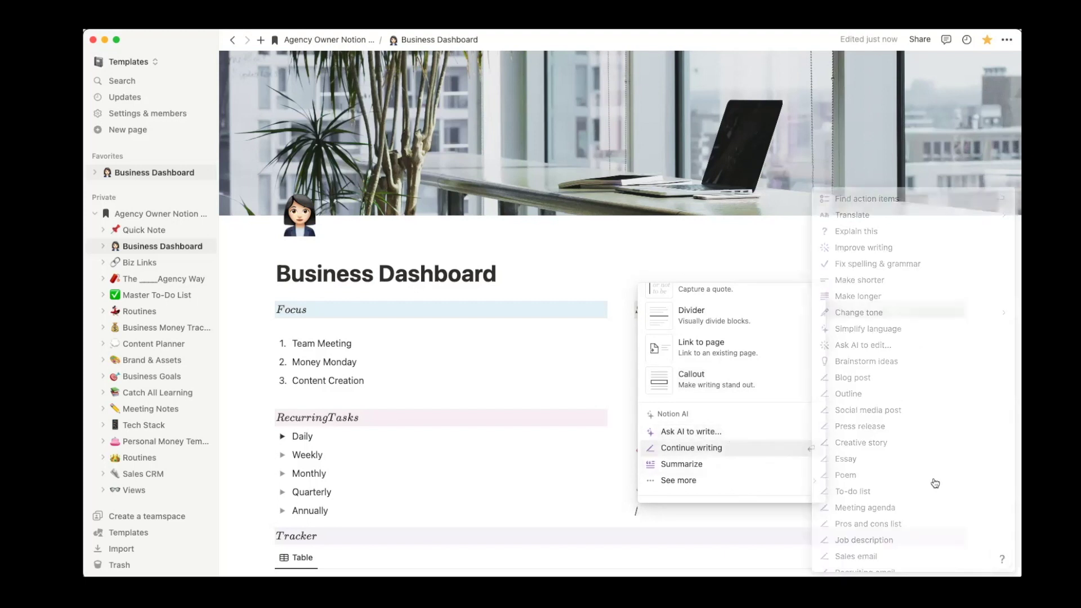
click(993, 425)
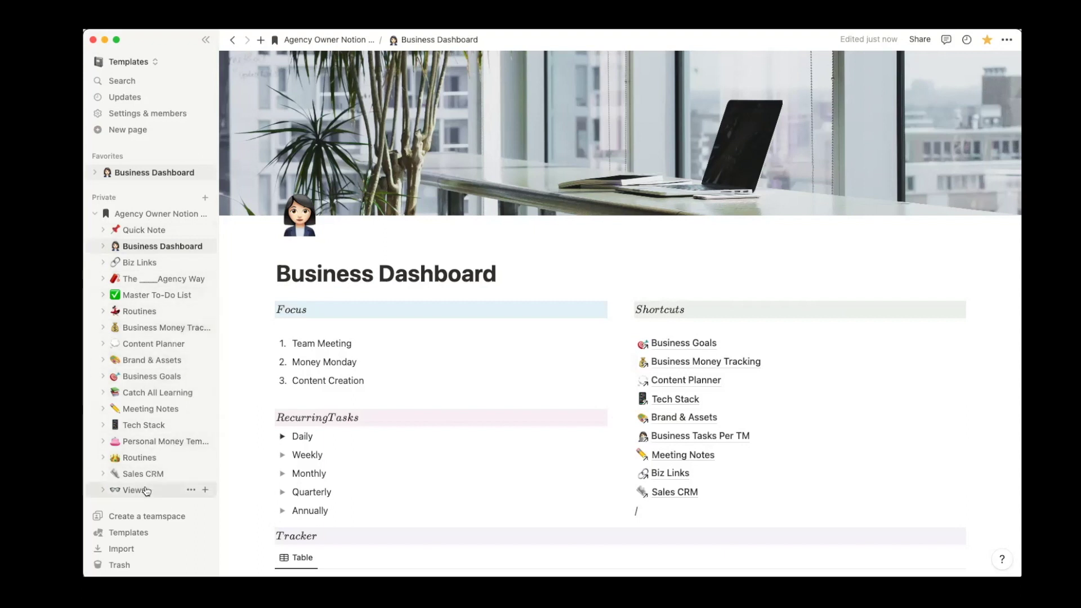
Step: Open the Quick Note page and review its text, to-do, sub-page and embedded link sections
click(140, 231)
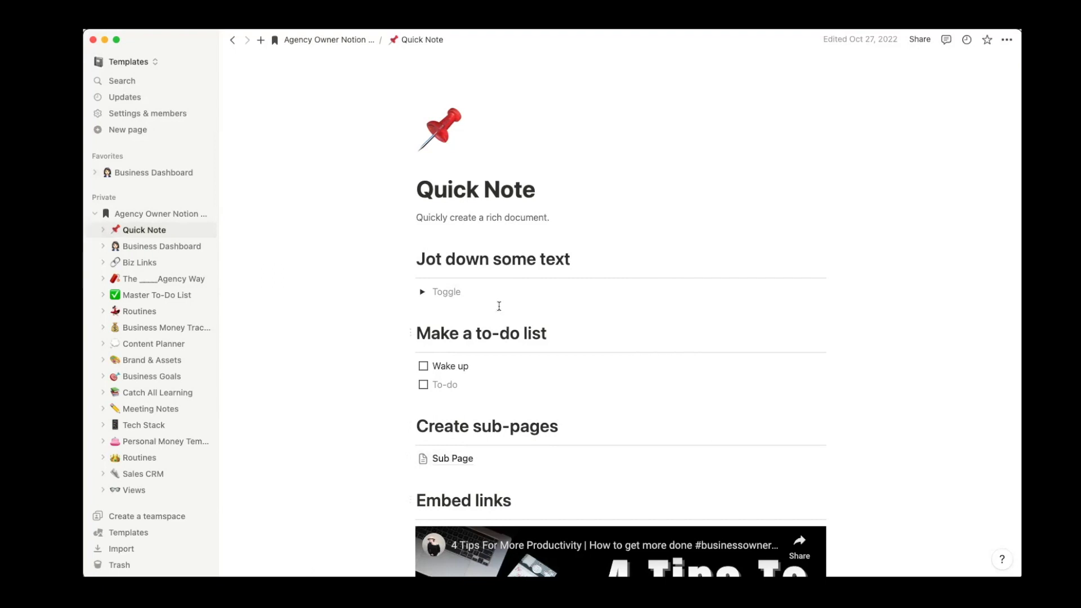
scroll(489, 326, down, 3)
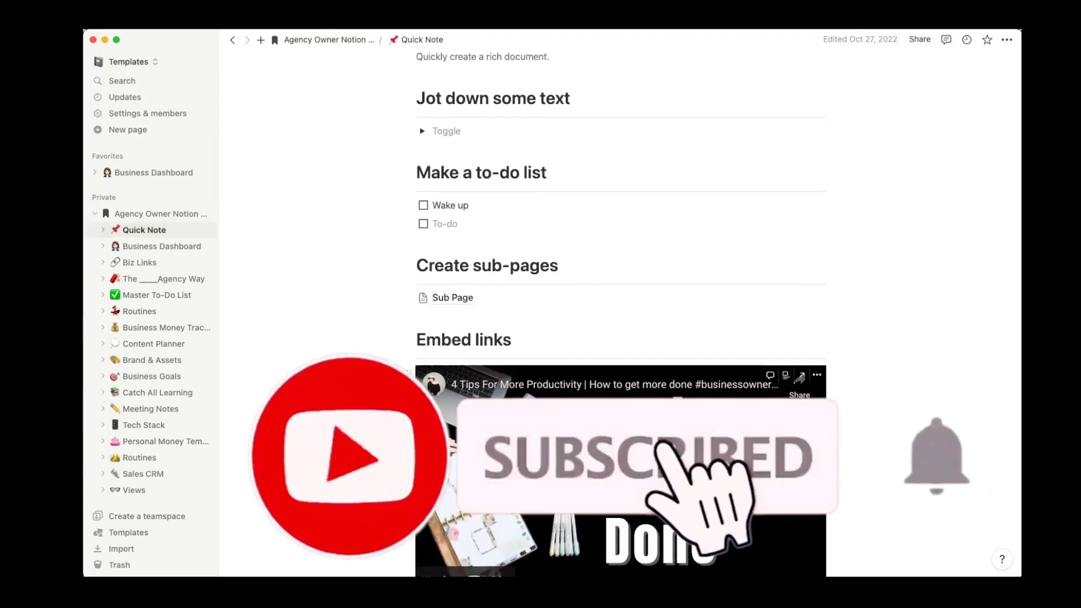
scroll(619, 315, up, 3)
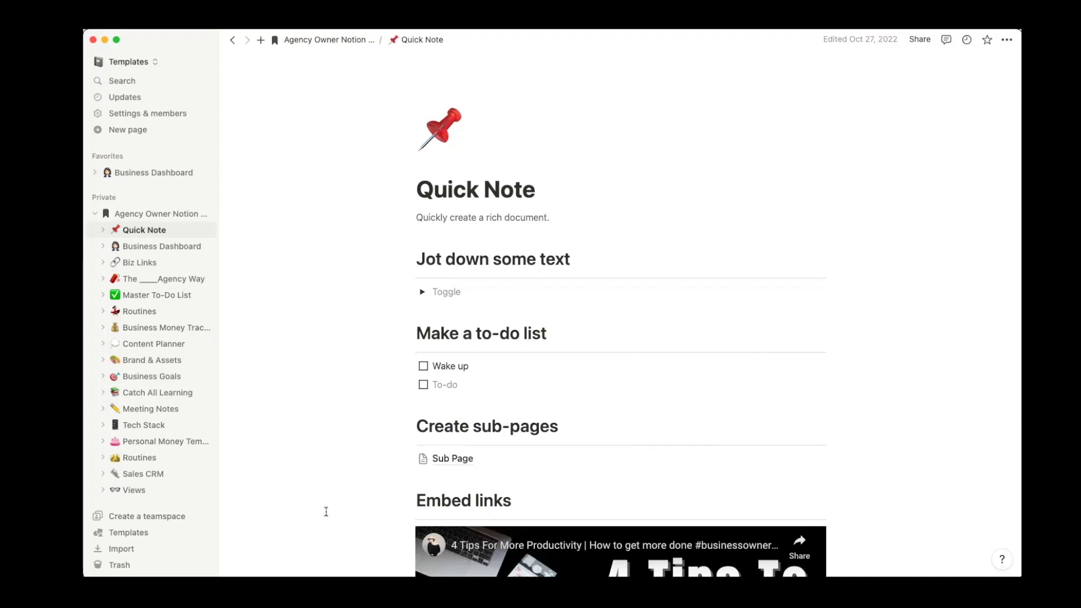
Step: Open the Biz Links page and view its sharing options
click(156, 267)
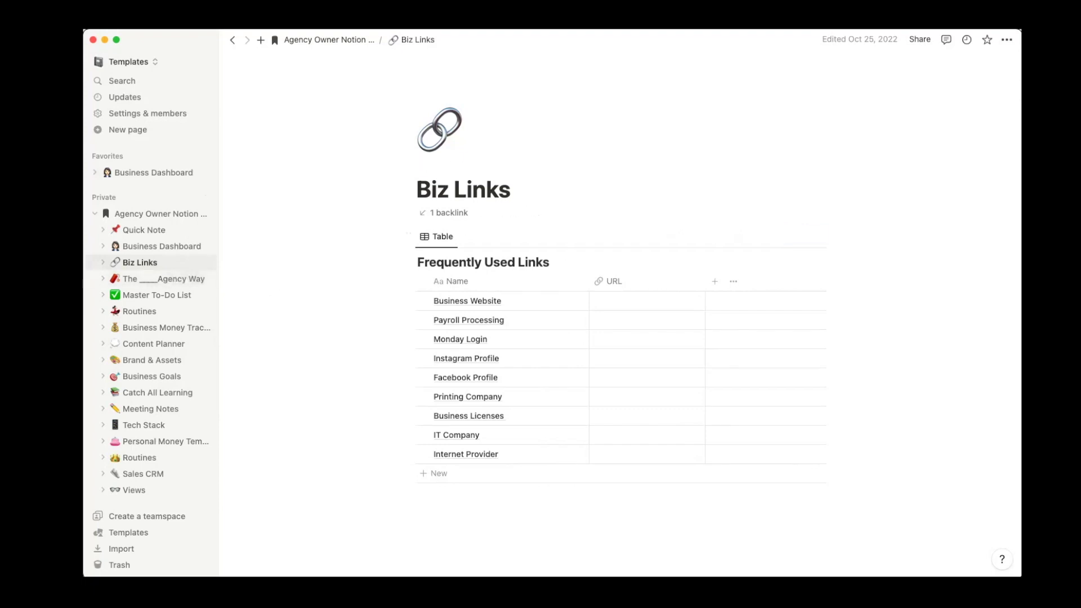
click(920, 39)
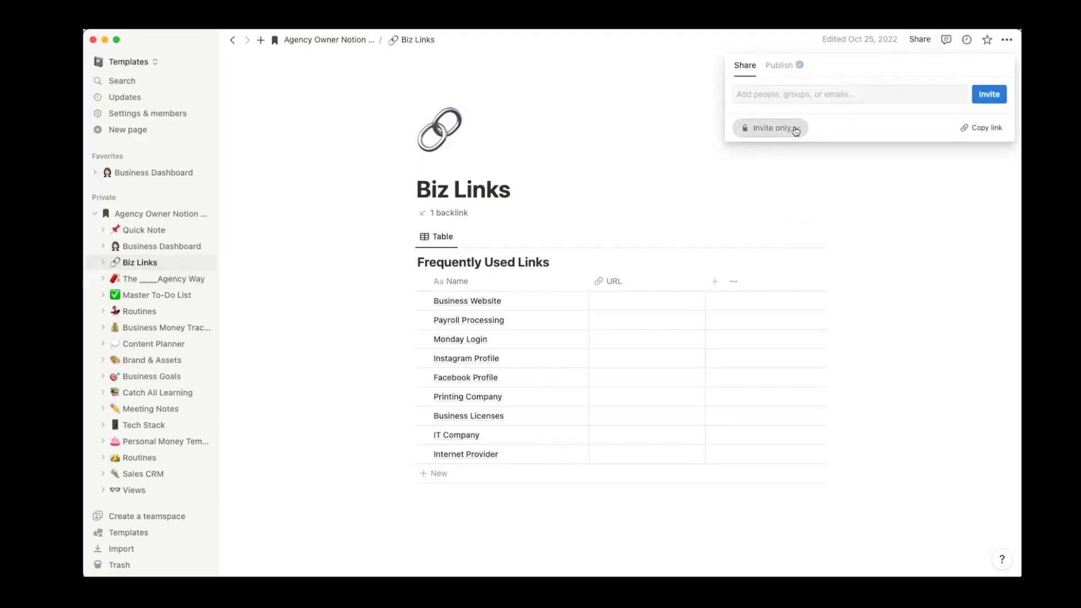
click(339, 247)
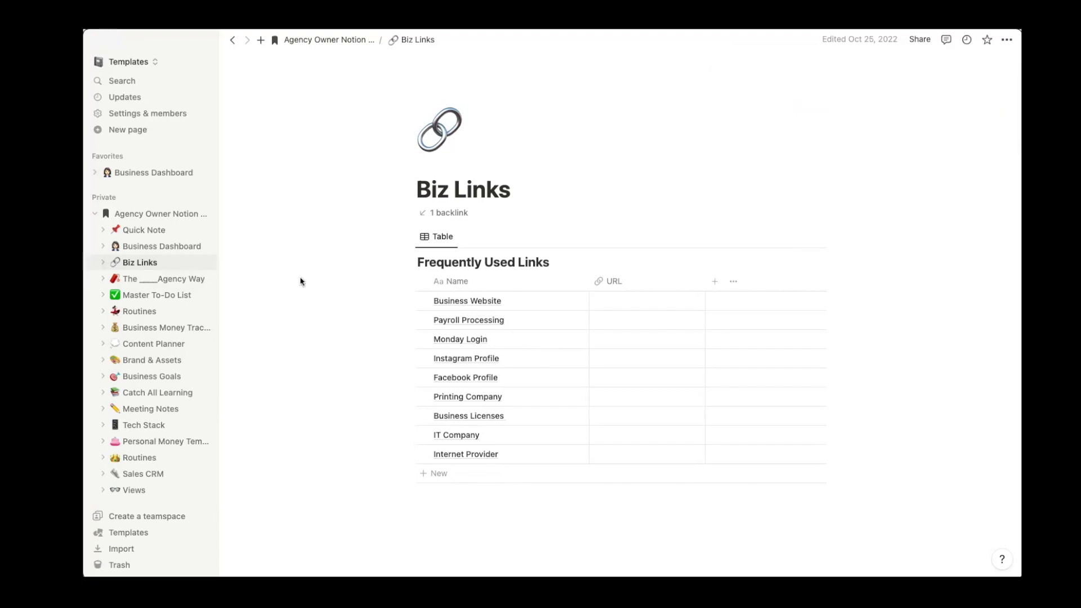
Step: Add an empty to-do item to the Content Planning entry on the business Routines page, and close the entry
click(145, 313)
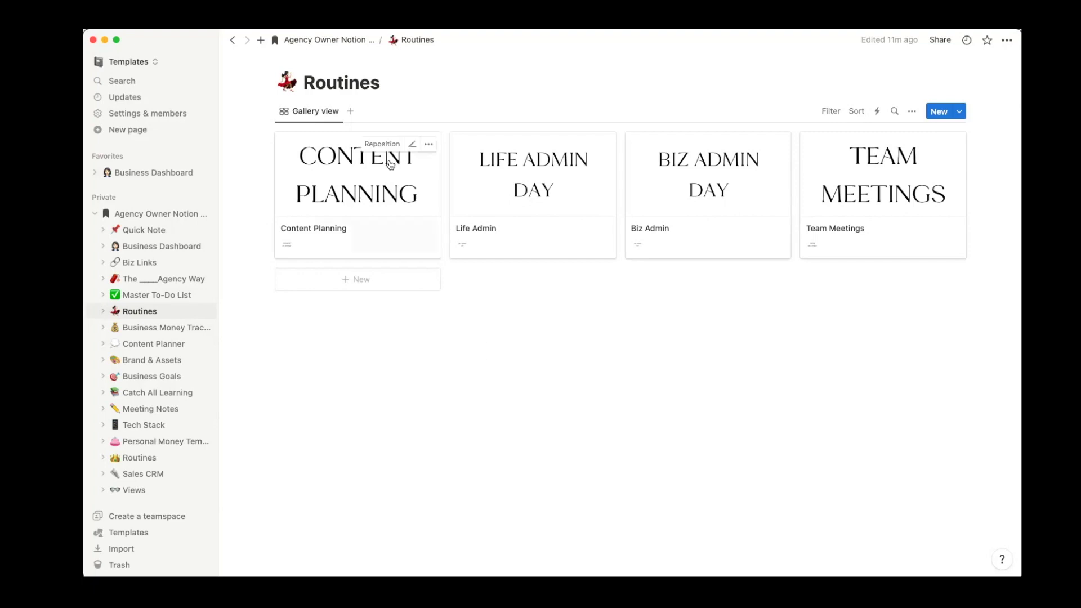
click(357, 173)
click(358, 318)
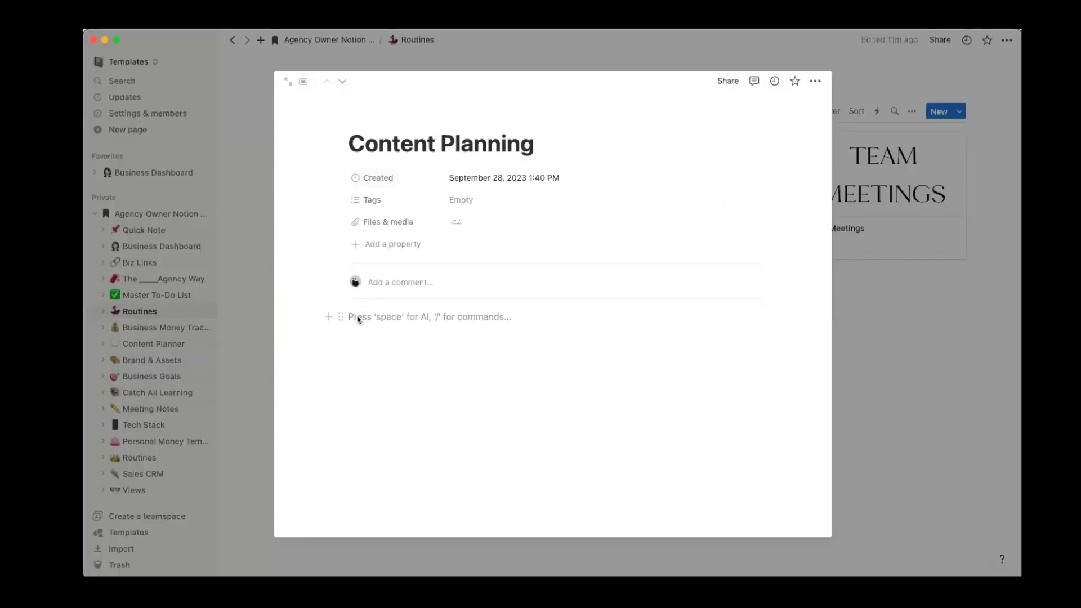
text(/to)
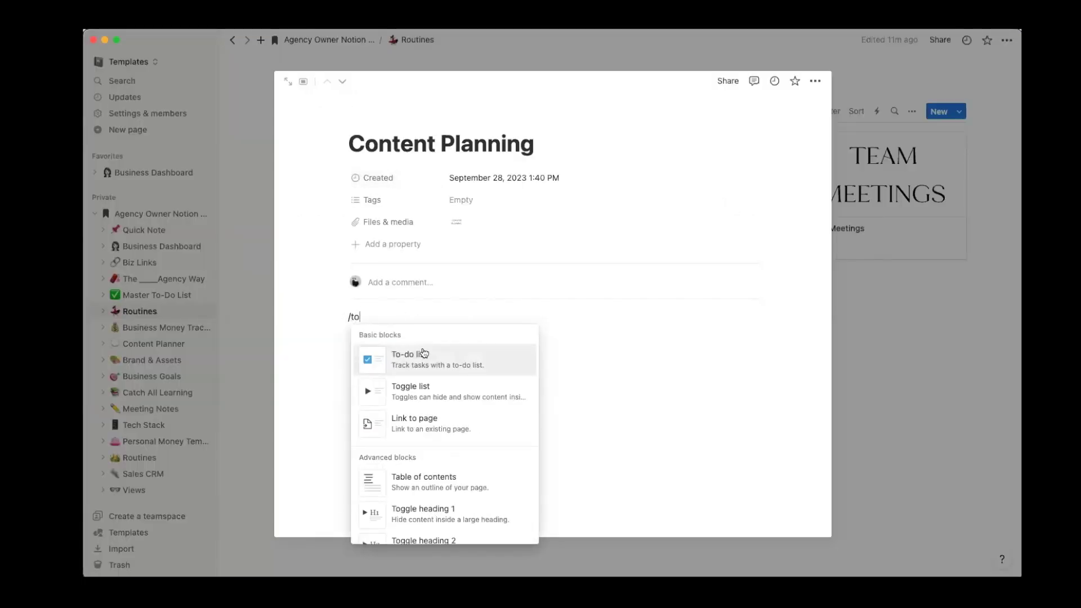
click(429, 372)
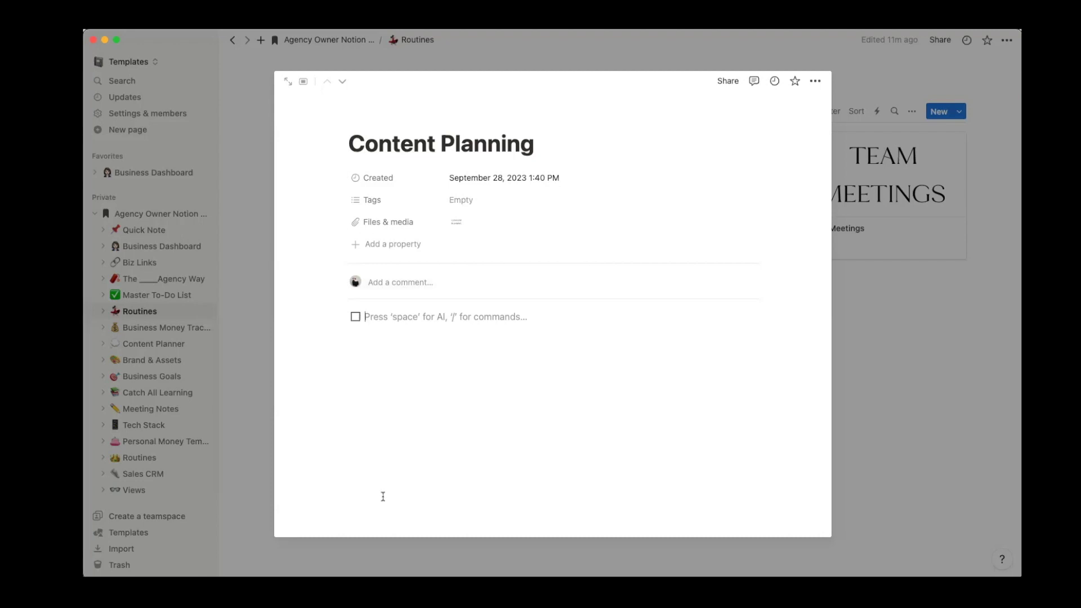
click(934, 447)
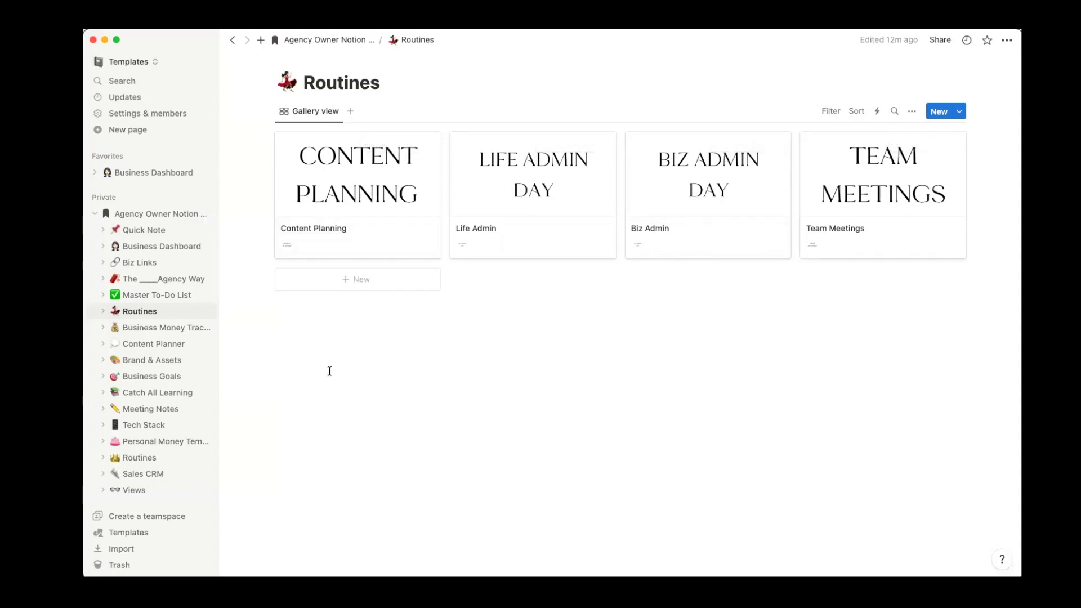
Step: Open the Master To-Do List, view the Reach Out to Vendor task's details, and browse the property types available for the task table
click(149, 297)
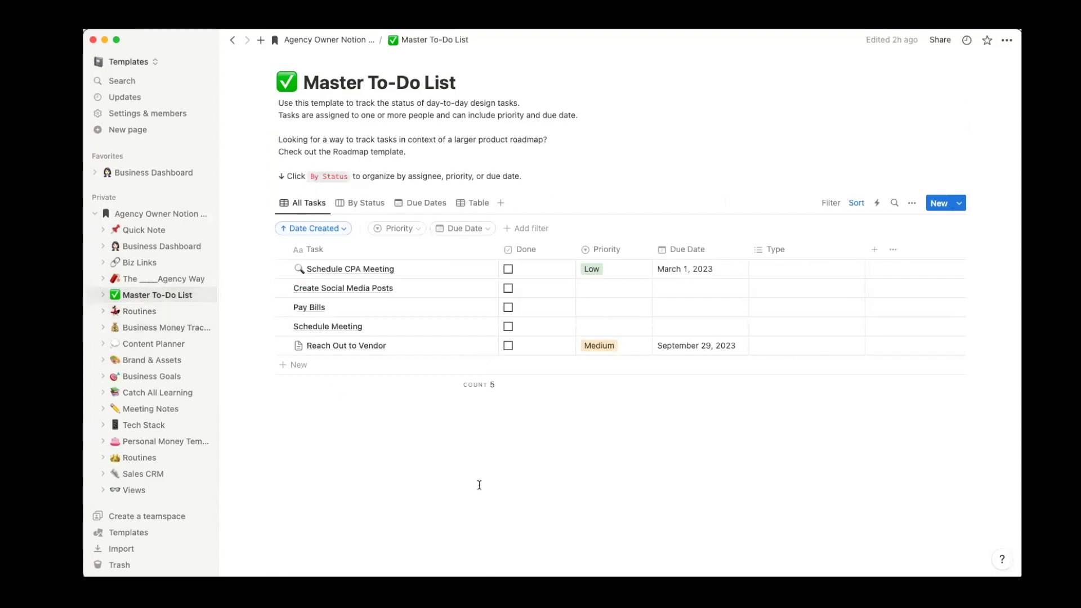
mouse_move(467, 349)
click(471, 350)
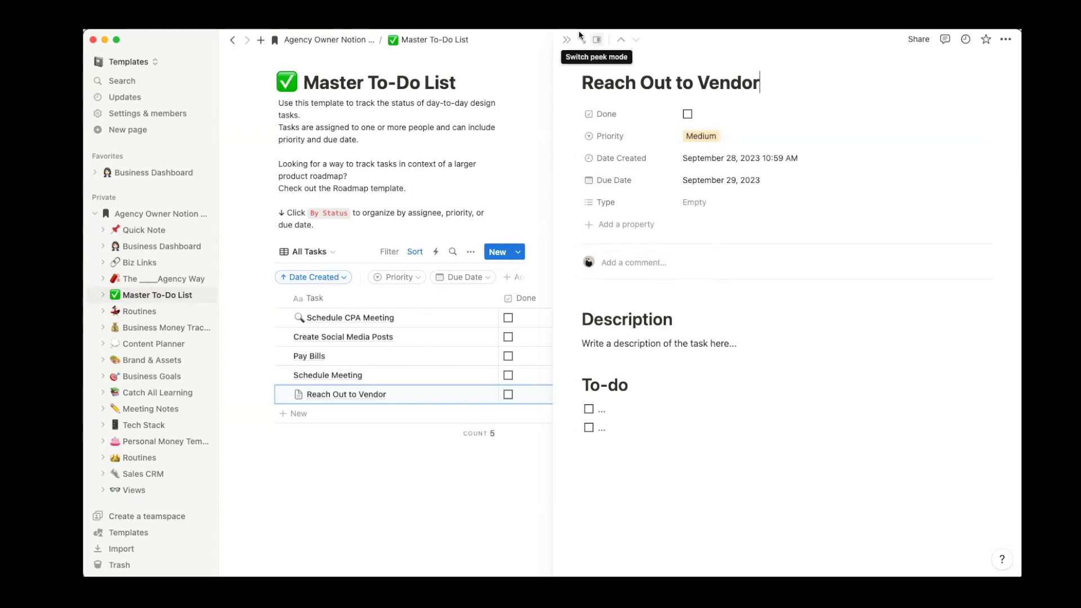
click(371, 477)
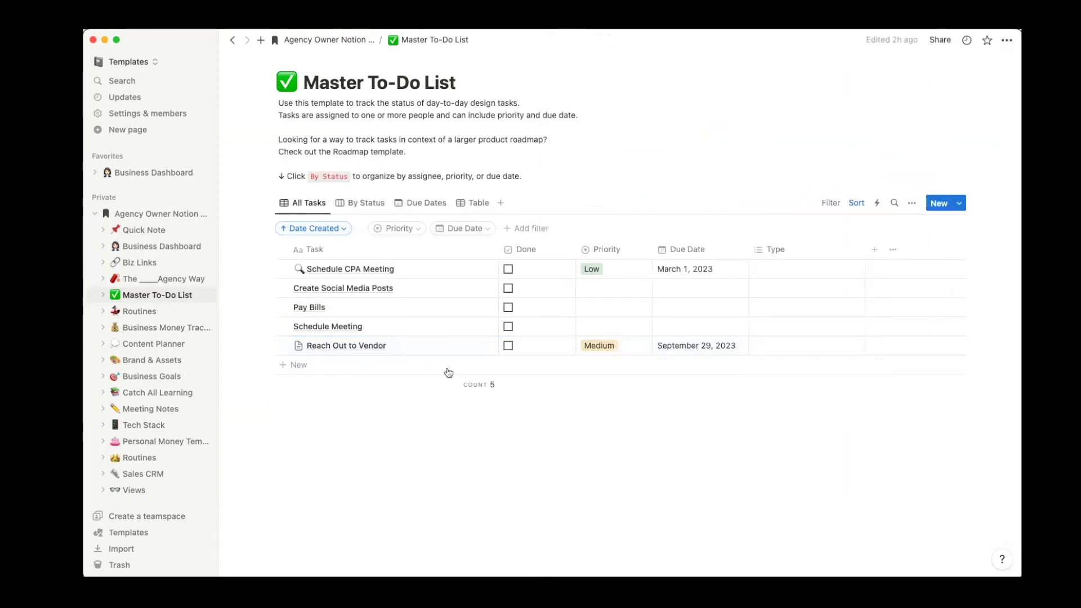
click(875, 249)
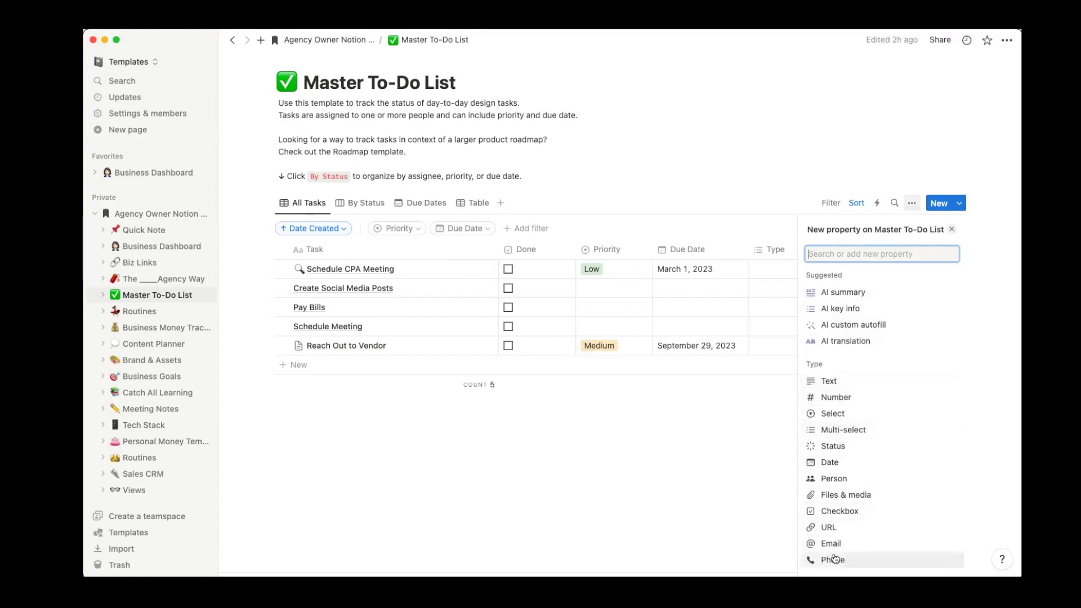
click(525, 472)
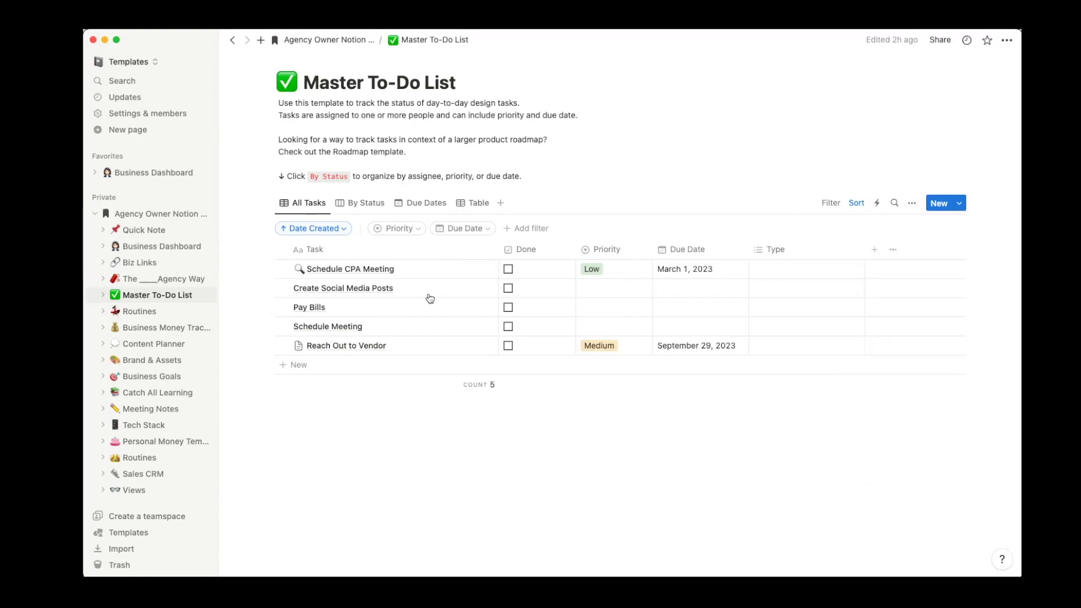
Step: View the tasks in the By Status, Due Dates and Table views, and return to the All Tasks view
click(353, 203)
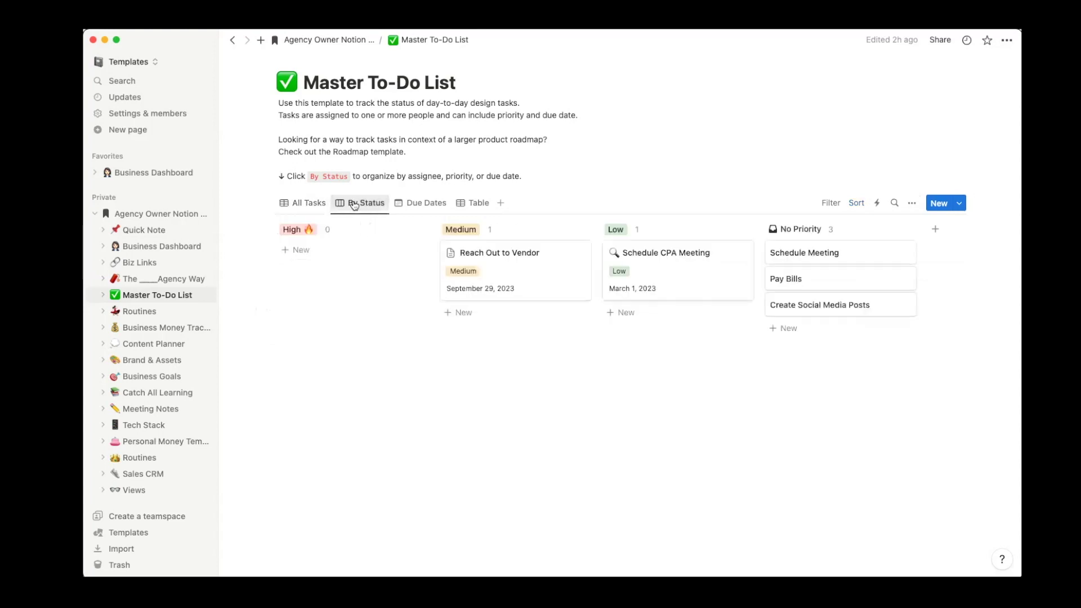
click(423, 204)
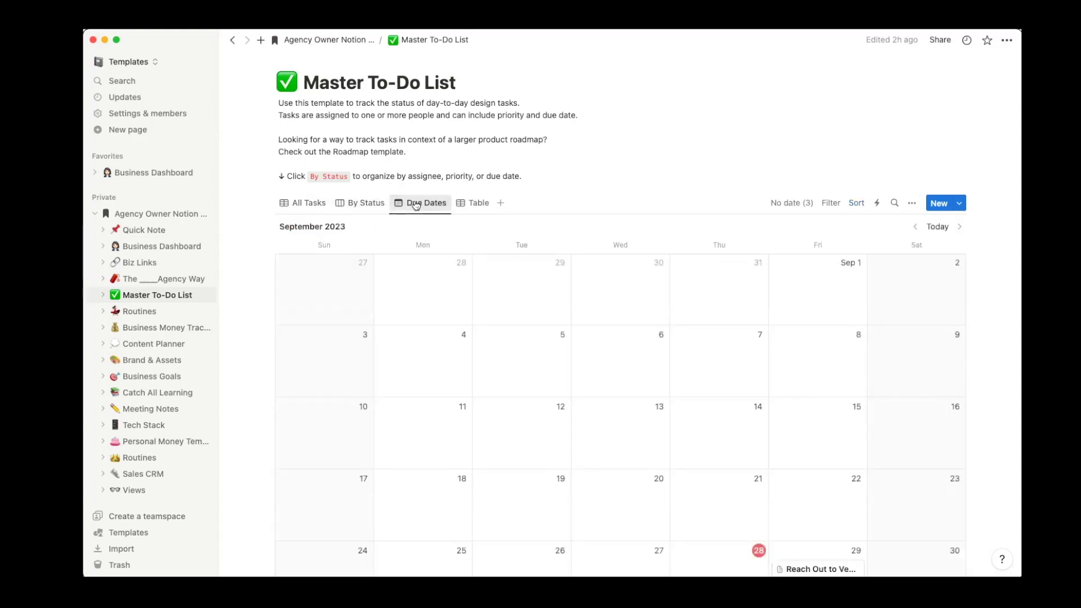
click(471, 206)
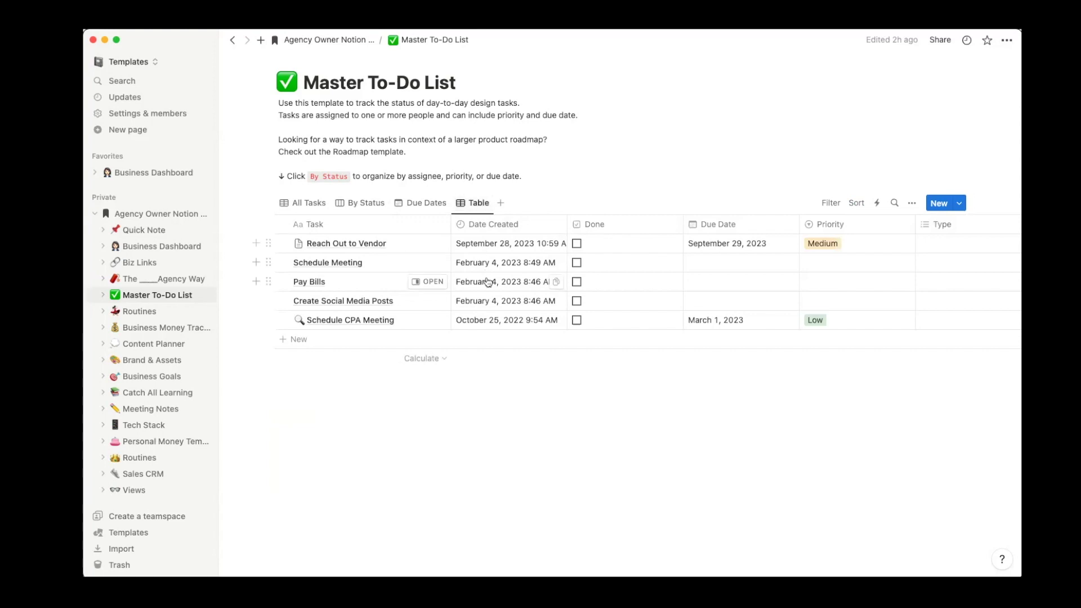
click(304, 206)
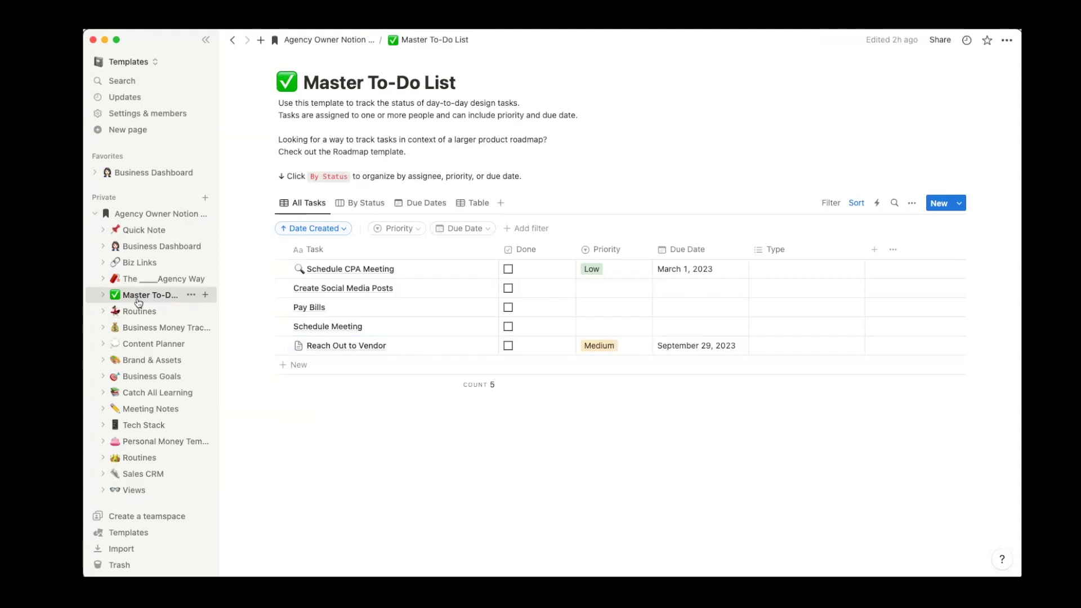
mouse_move(518, 388)
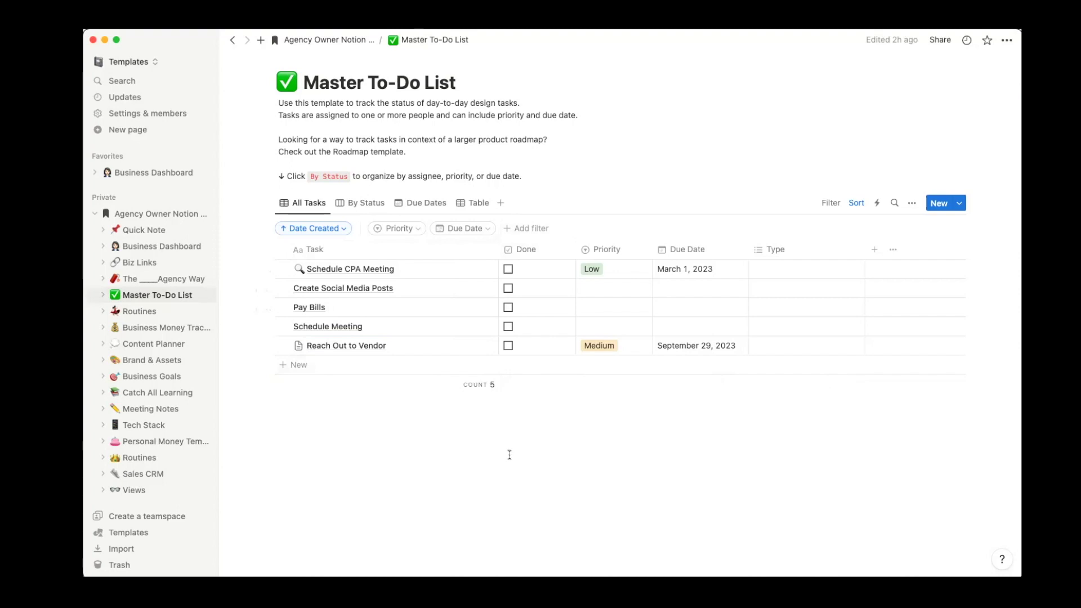
Step: Open The ____Agency Way page, view its Core Values gallery, and return to the page
click(139, 280)
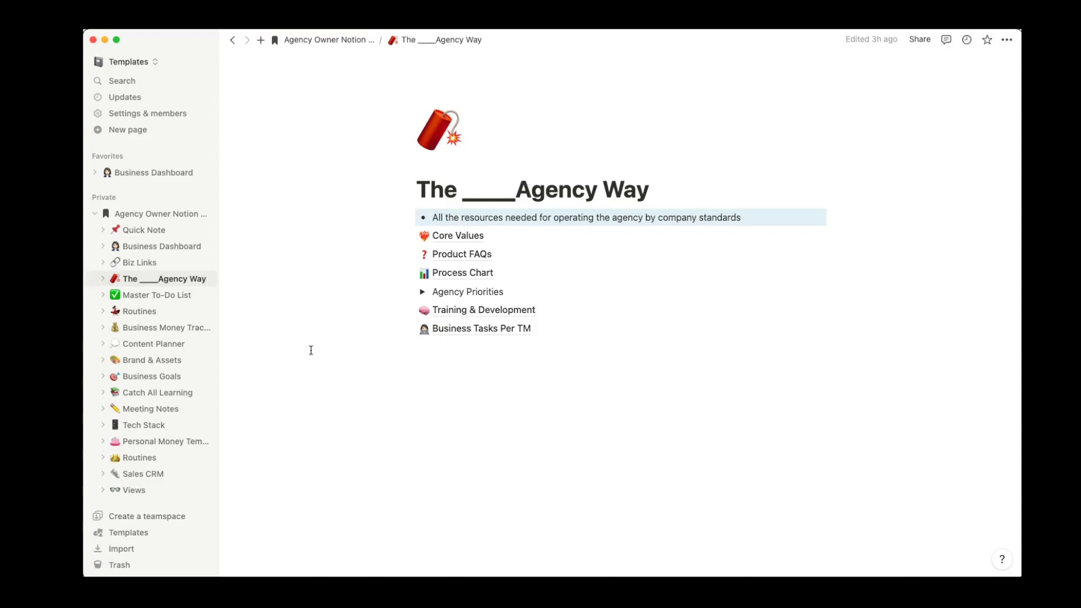
click(477, 238)
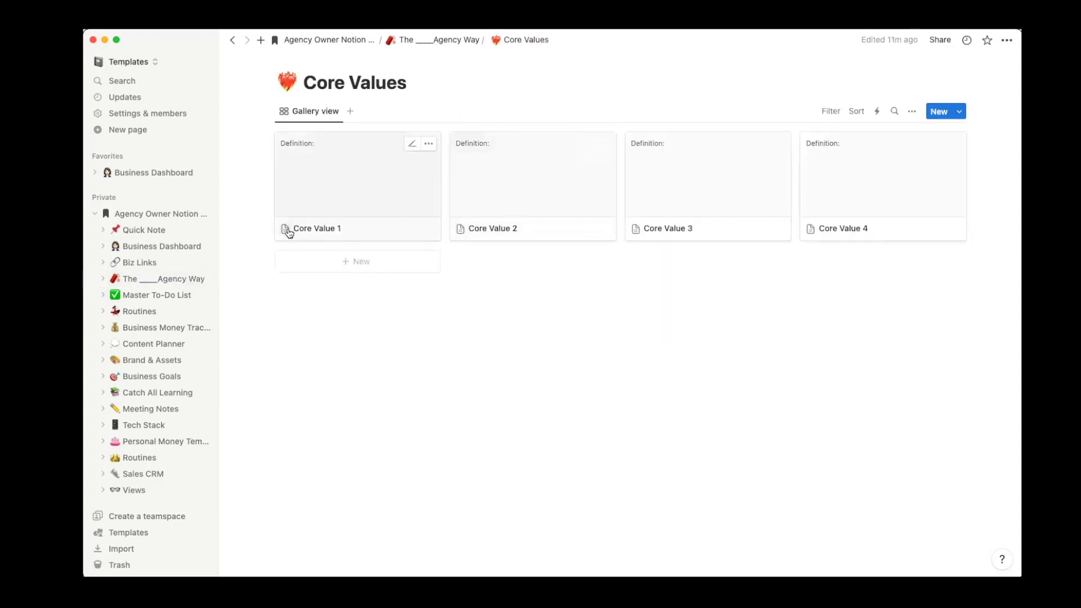
click(416, 40)
Step: Search the Product FAQs for "dedu", clear the search, and return to The ____Agency Way page
click(448, 253)
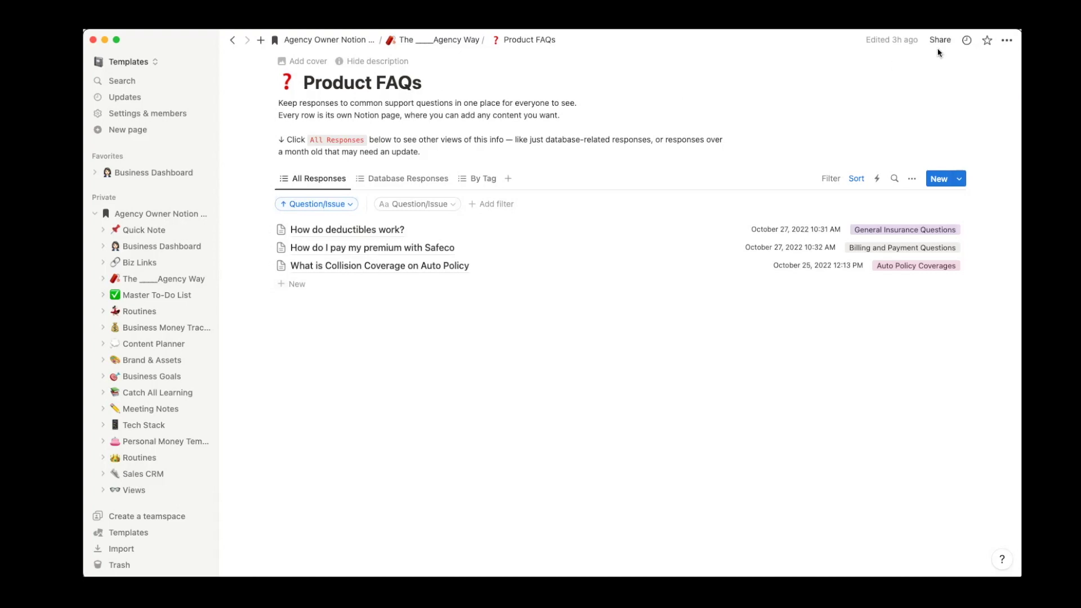
click(893, 178)
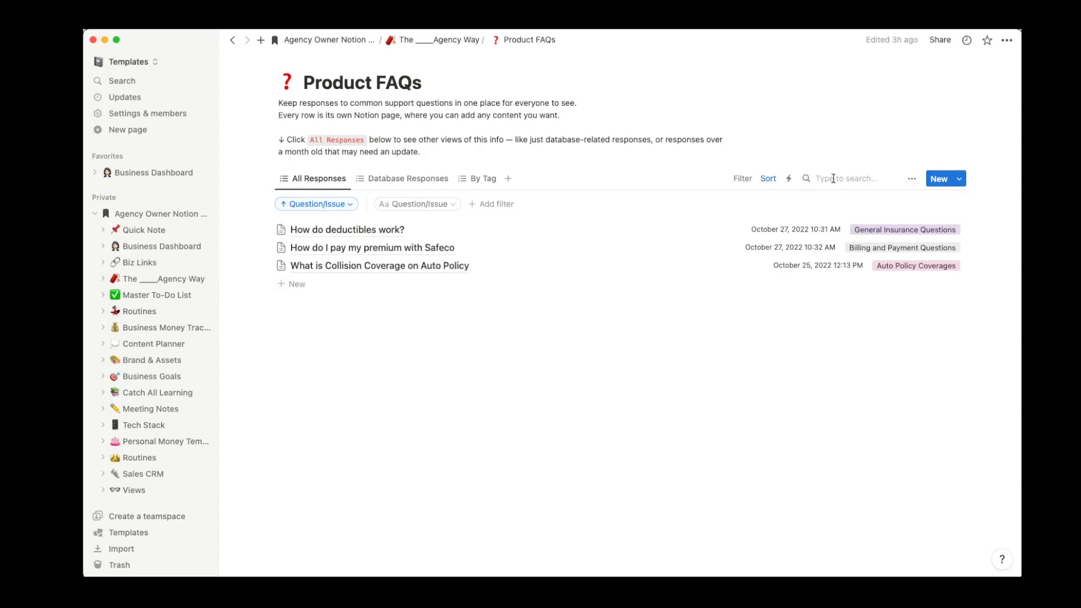
text(dedu)
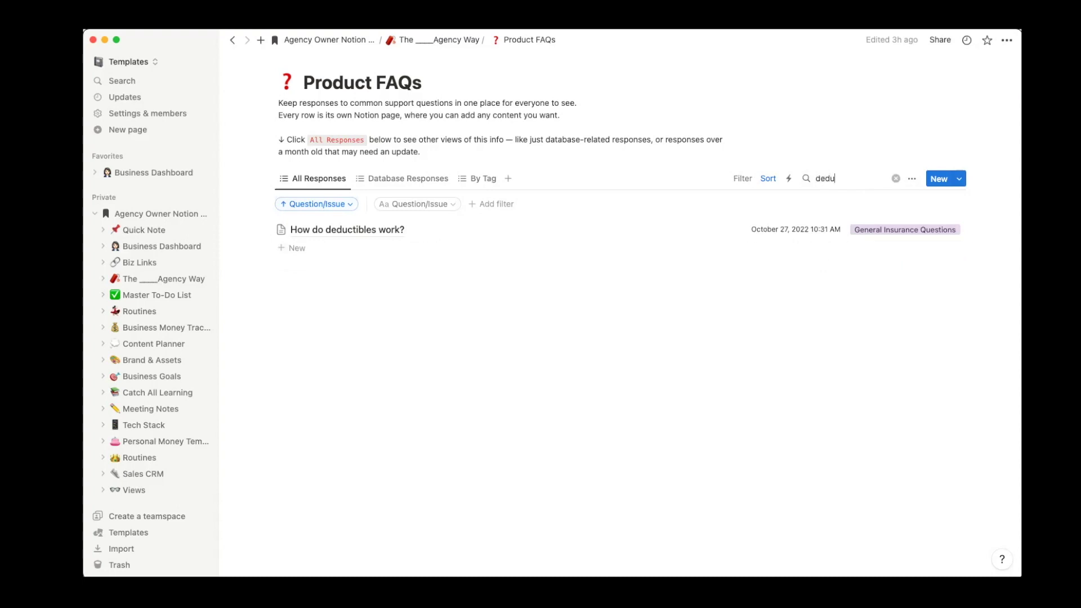
click(895, 180)
click(440, 40)
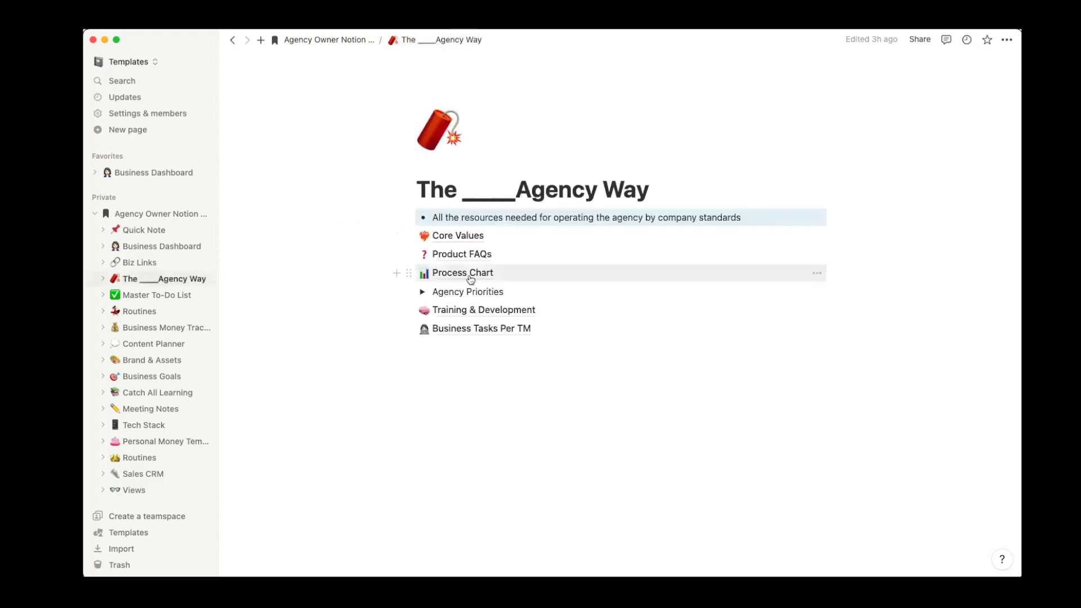
Step: Open the Business Tasks Per TM page and review the Receptionist and CSR task lists
click(463, 330)
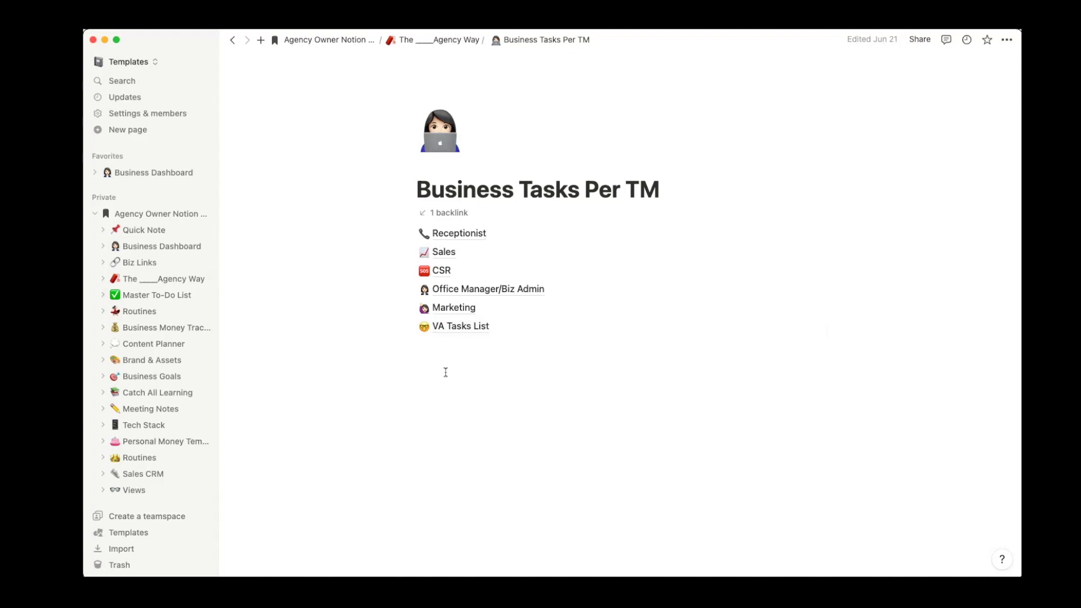
click(457, 233)
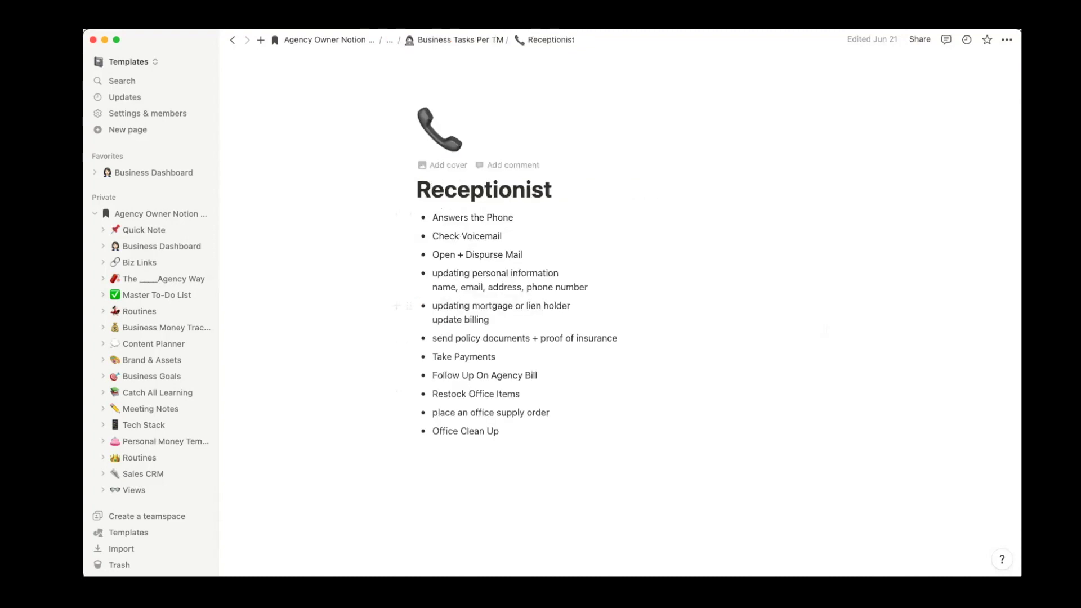
click(459, 39)
click(442, 271)
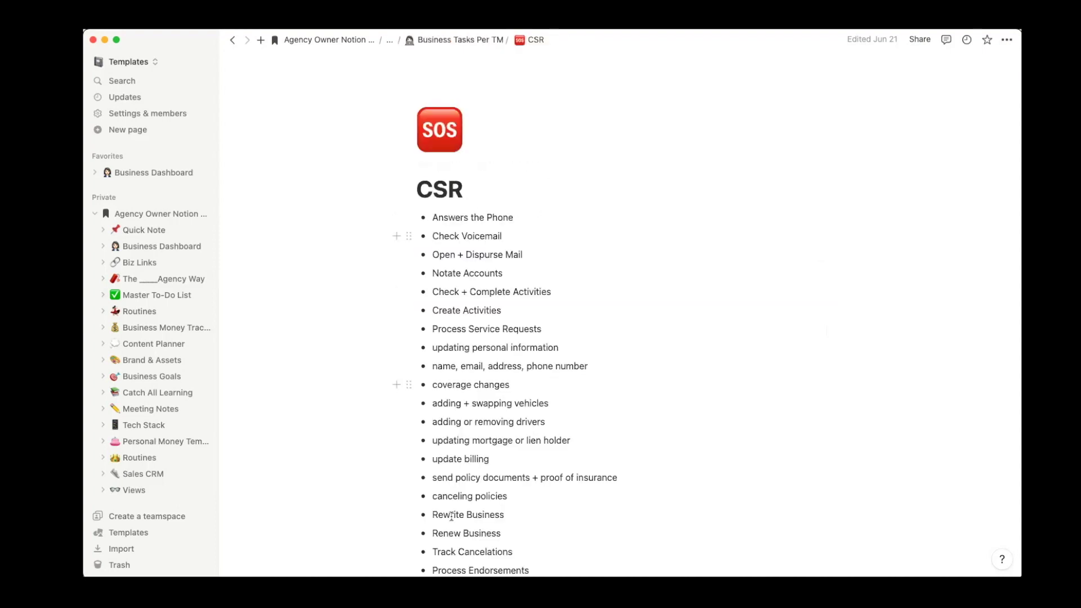
click(448, 41)
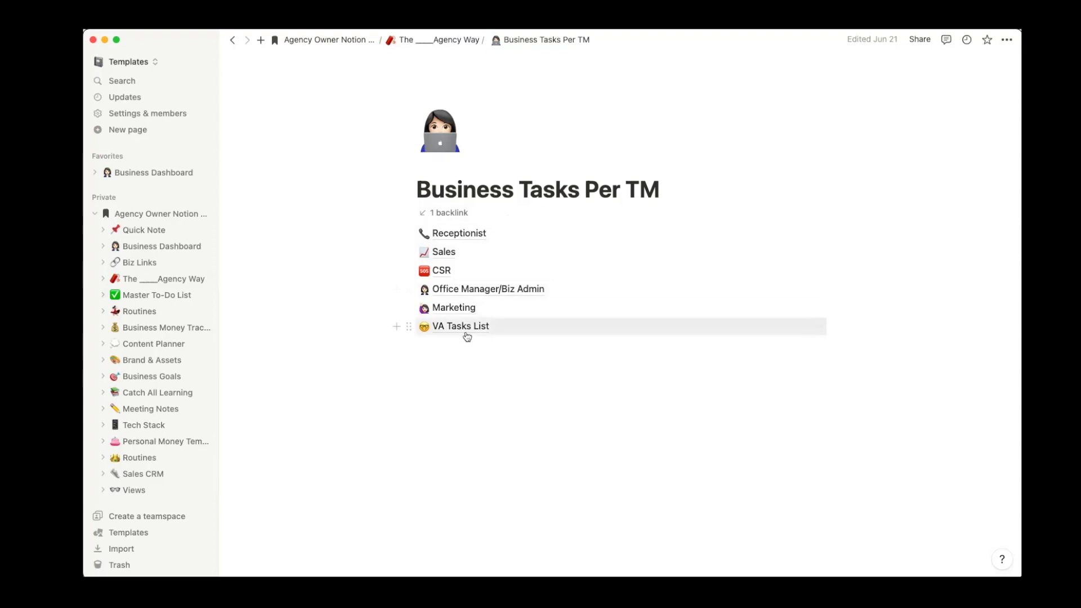
Step: Review the Marketing page and the VA Tasks List under Business Tasks Per TM
click(452, 308)
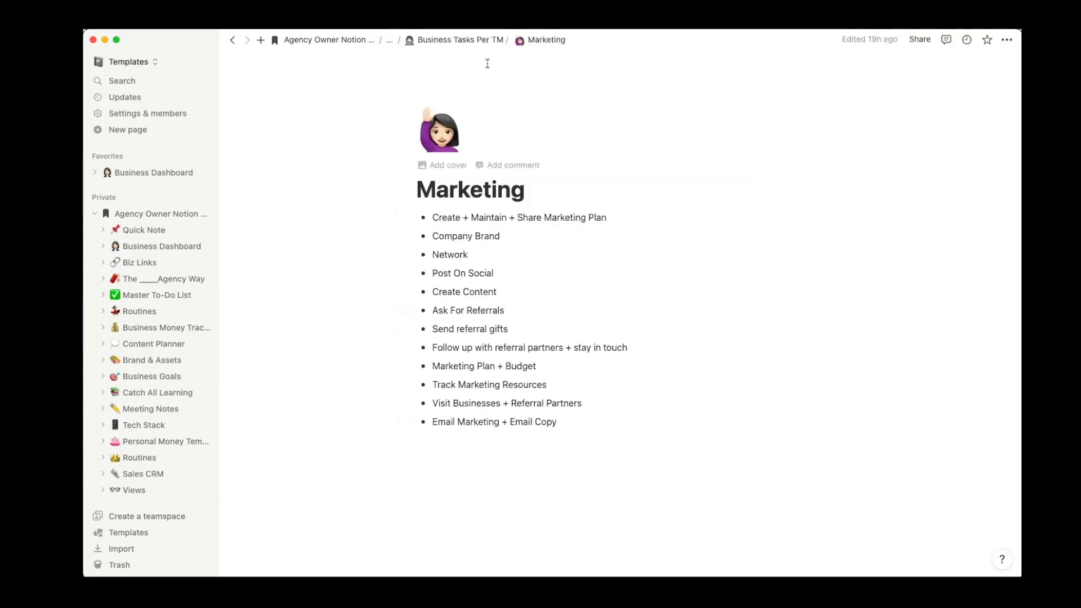
click(454, 40)
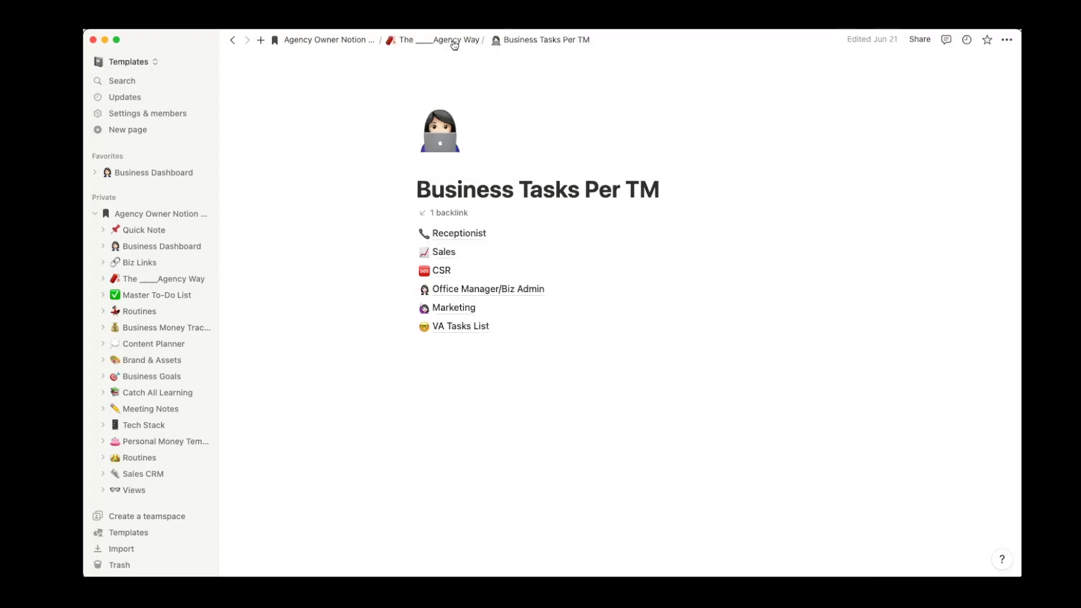
click(452, 329)
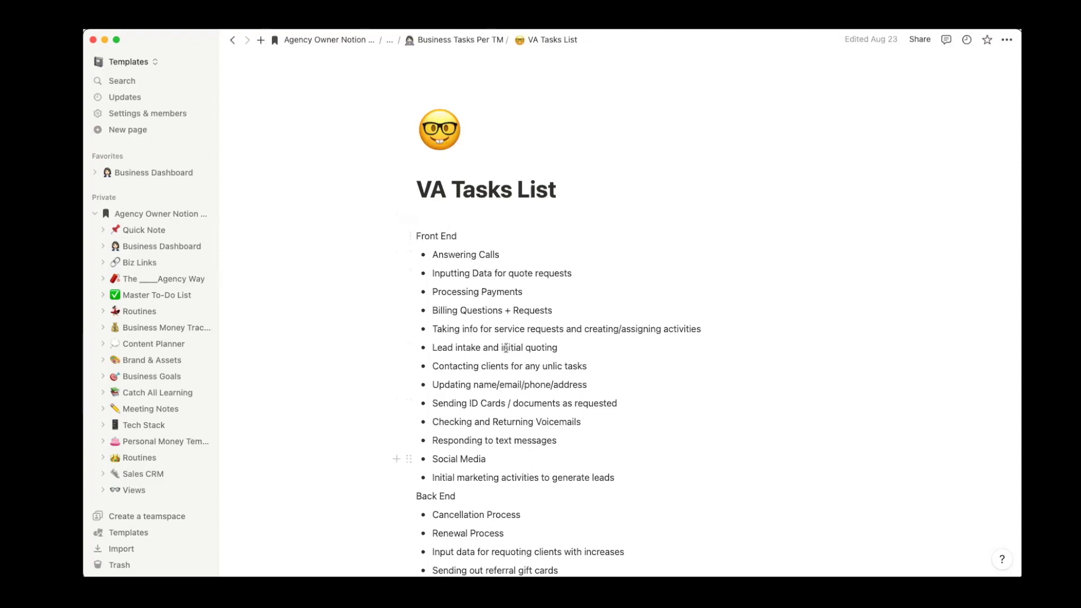
scroll(383, 293, down, 5)
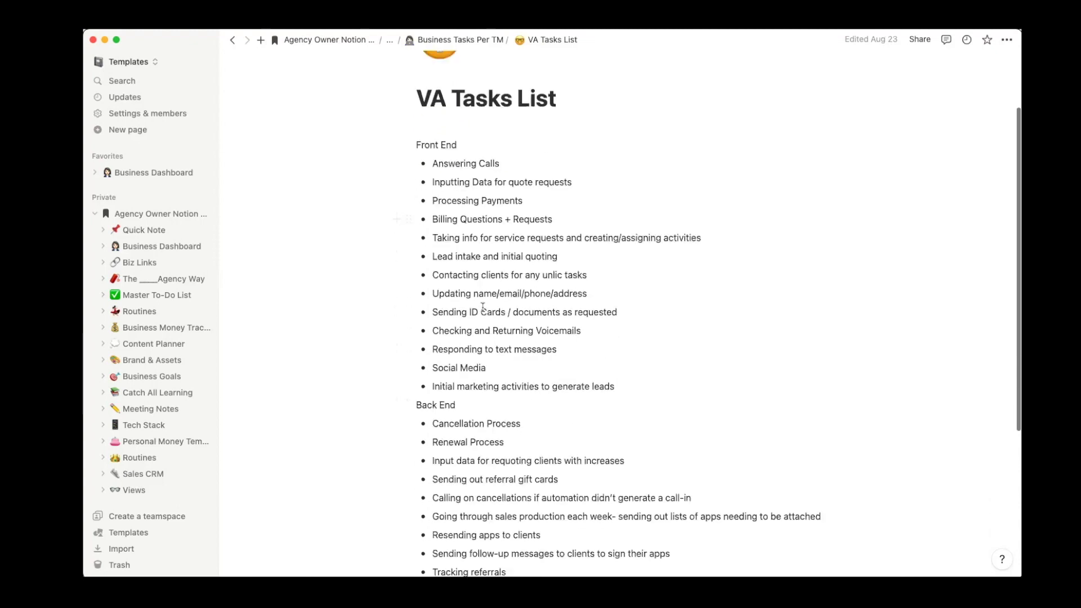
click(435, 44)
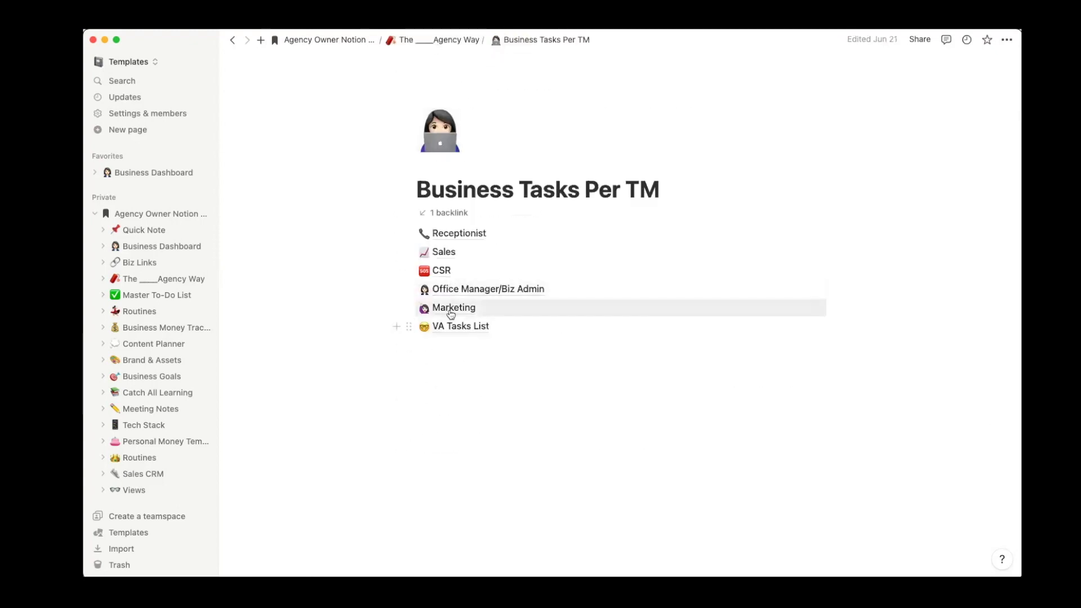
Step: Open the Process Chart from The ____Agency Way, check the Sales.docx attachment and the table's search field, and return to the parent page
key(super+shift+u)
click(463, 273)
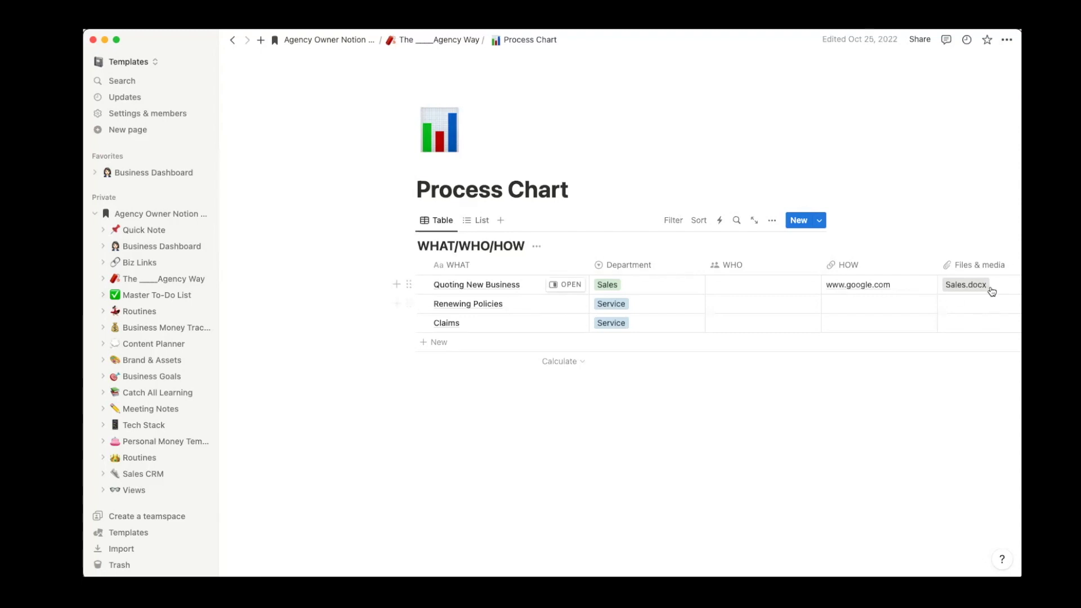
click(966, 286)
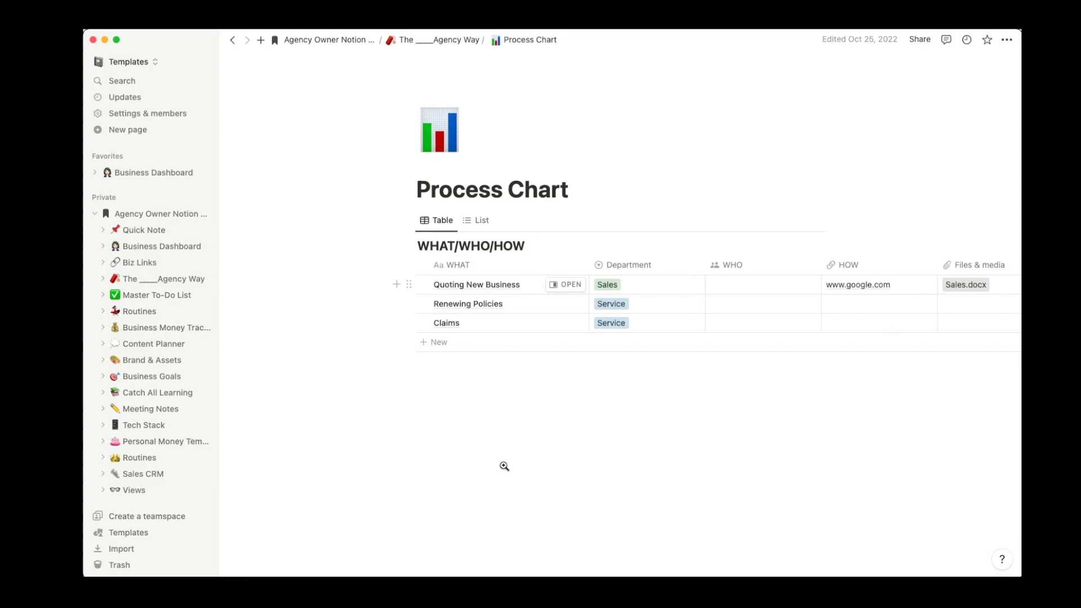
mouse_move(739, 226)
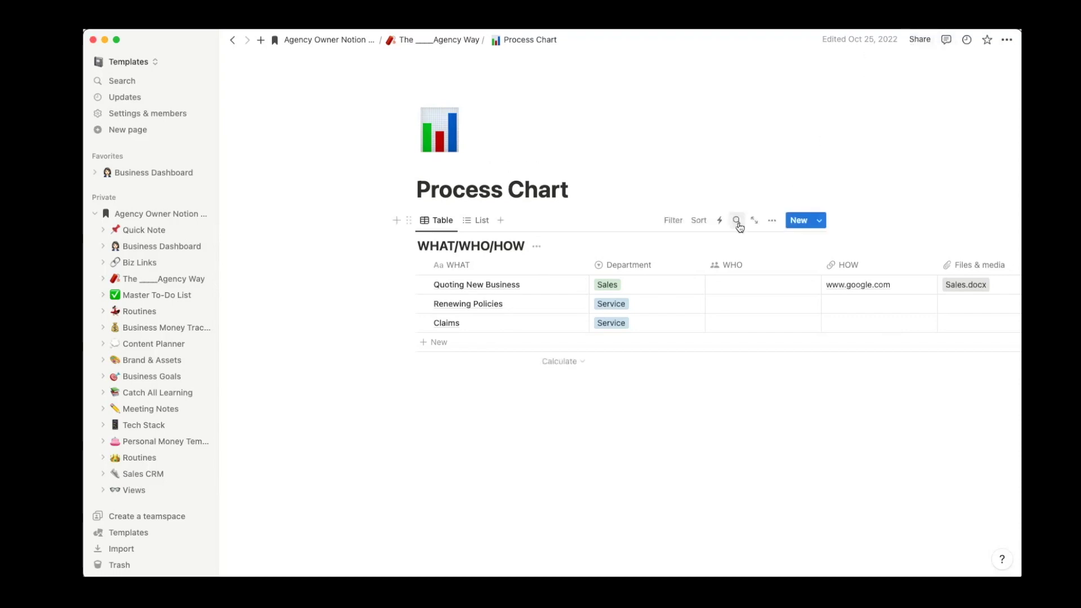
click(737, 221)
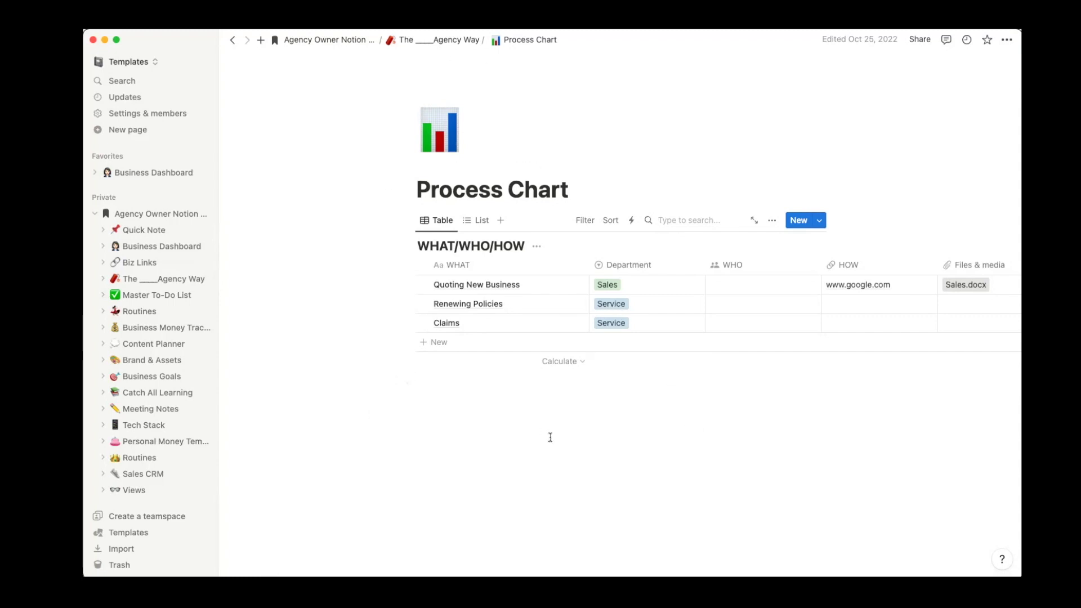
click(423, 44)
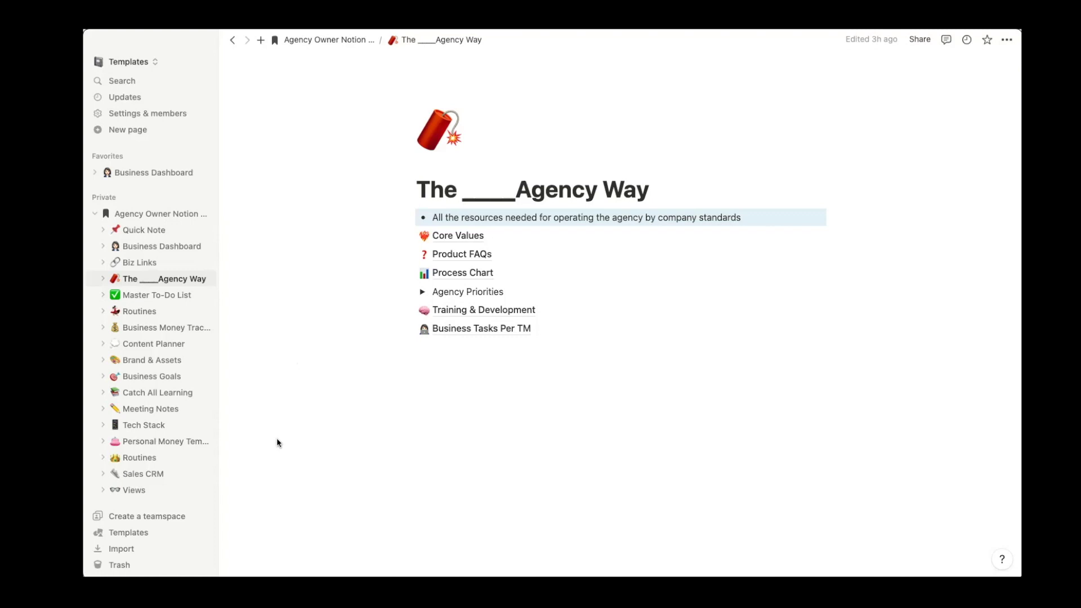
Step: Open the Business Money Tracking page, expand Tracking Revenue, and review its Q1 fields and Income Tracker table
click(141, 328)
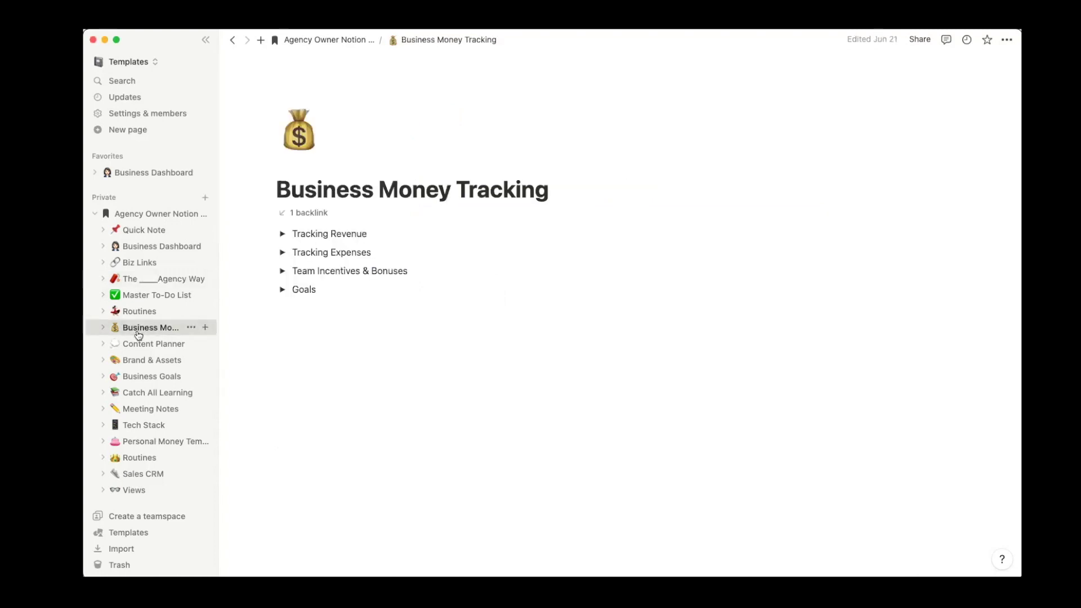
click(282, 234)
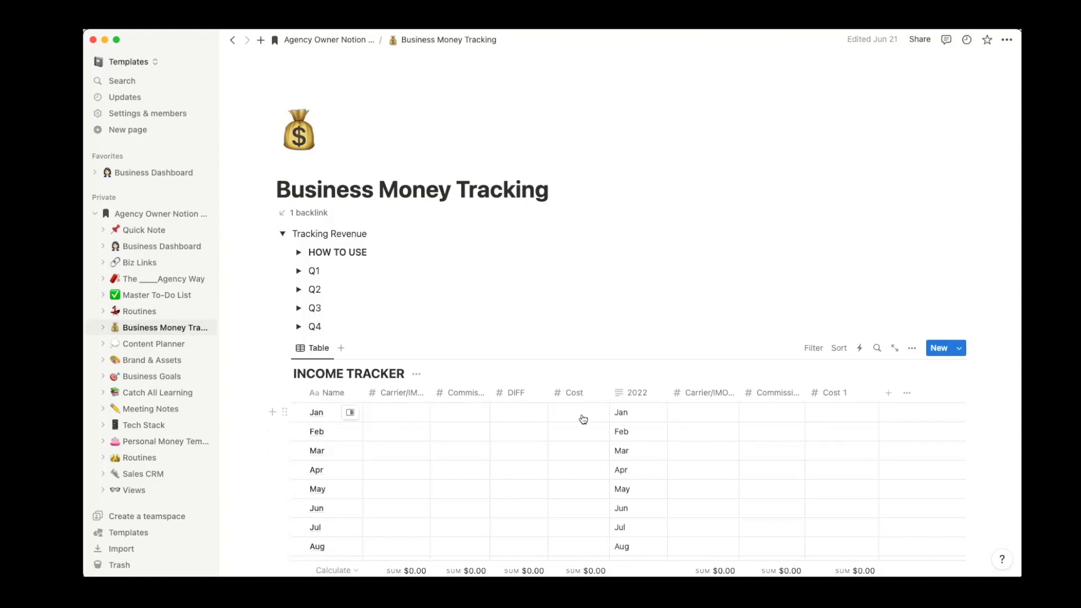
scroll(579, 442, down, 2)
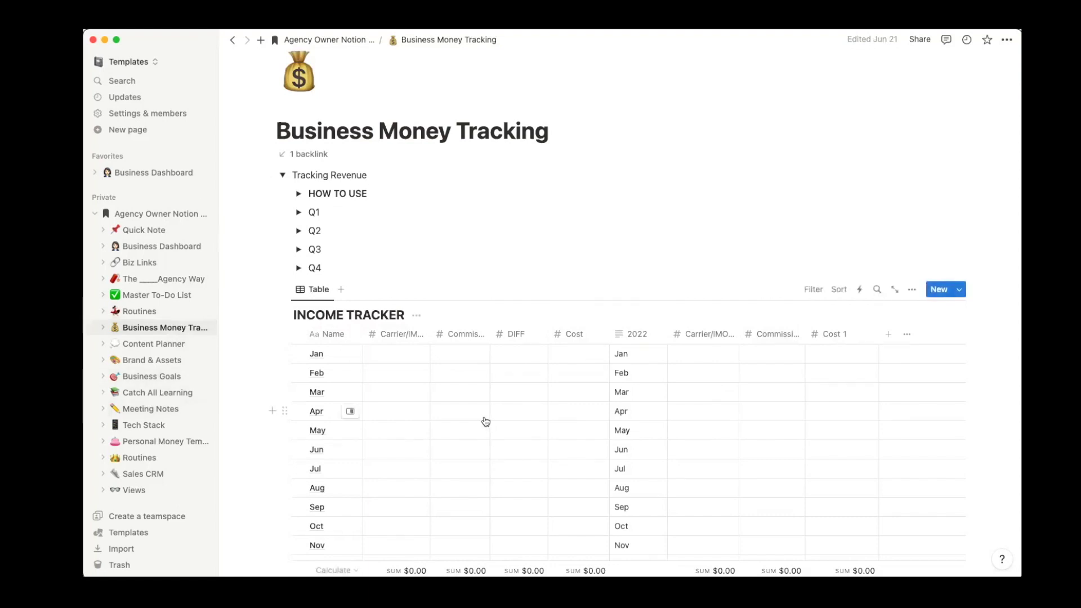
click(299, 212)
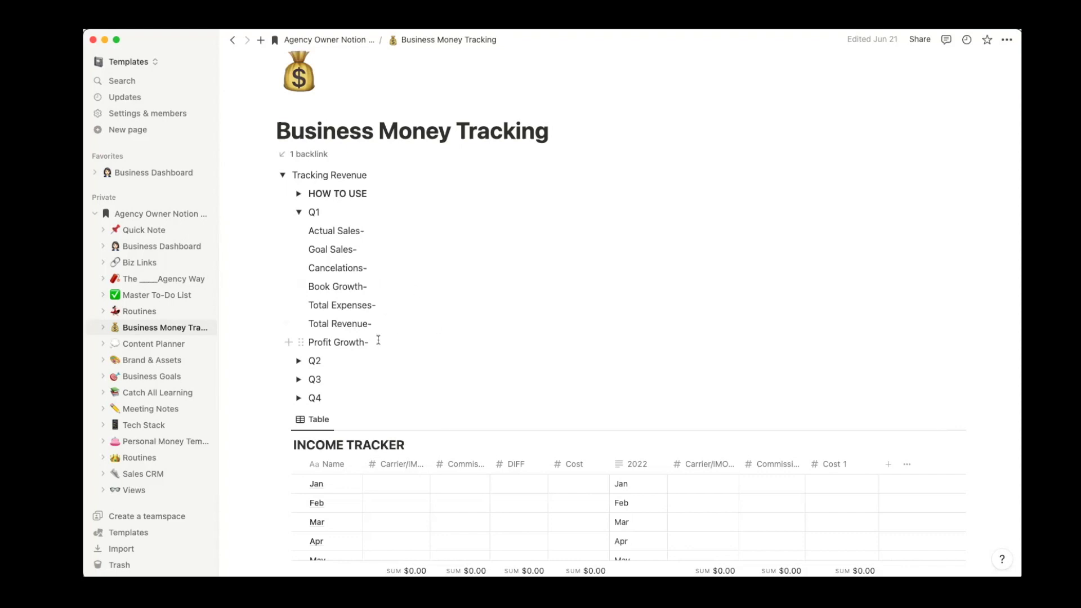
click(299, 213)
scroll(422, 433, down, 3)
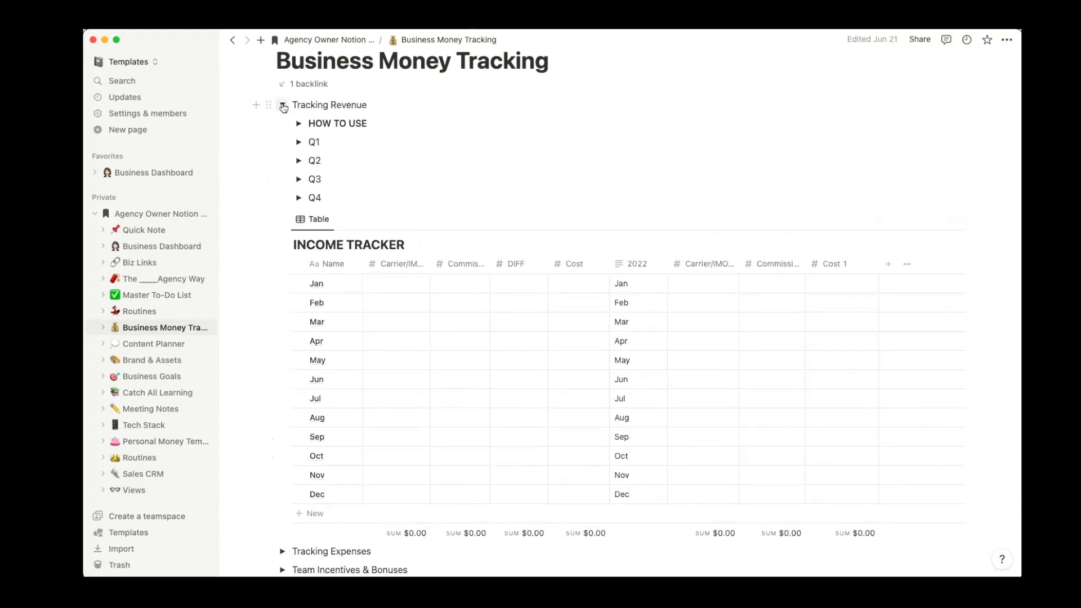
Step: Collapse Tracking Revenue and review the Fixed Bills and Variable Expenses tables under Tracking Expenses
scroll(283, 108, down, 1)
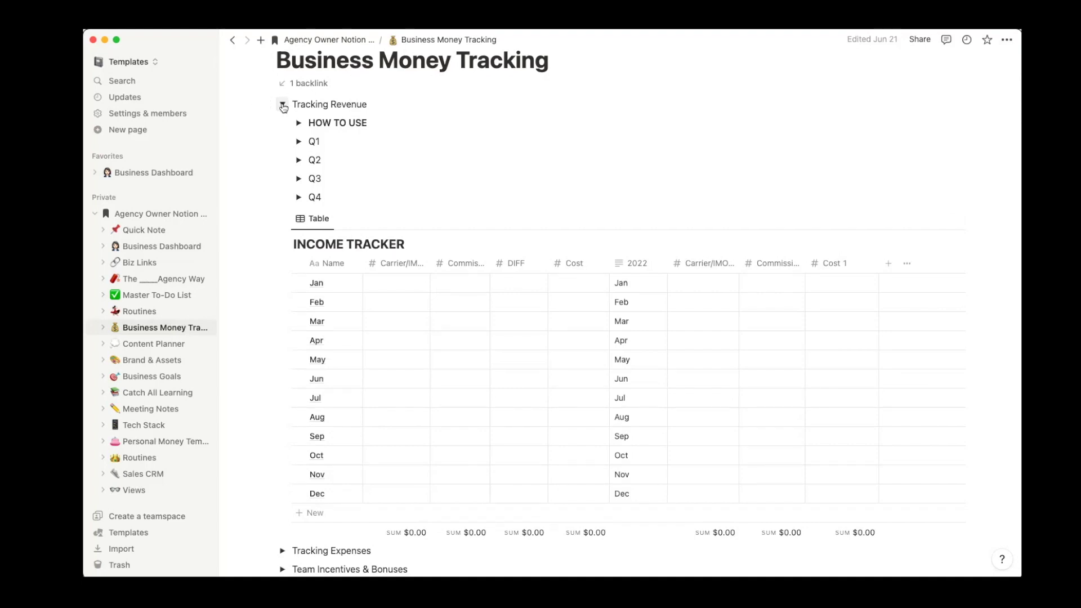
click(283, 105)
click(283, 252)
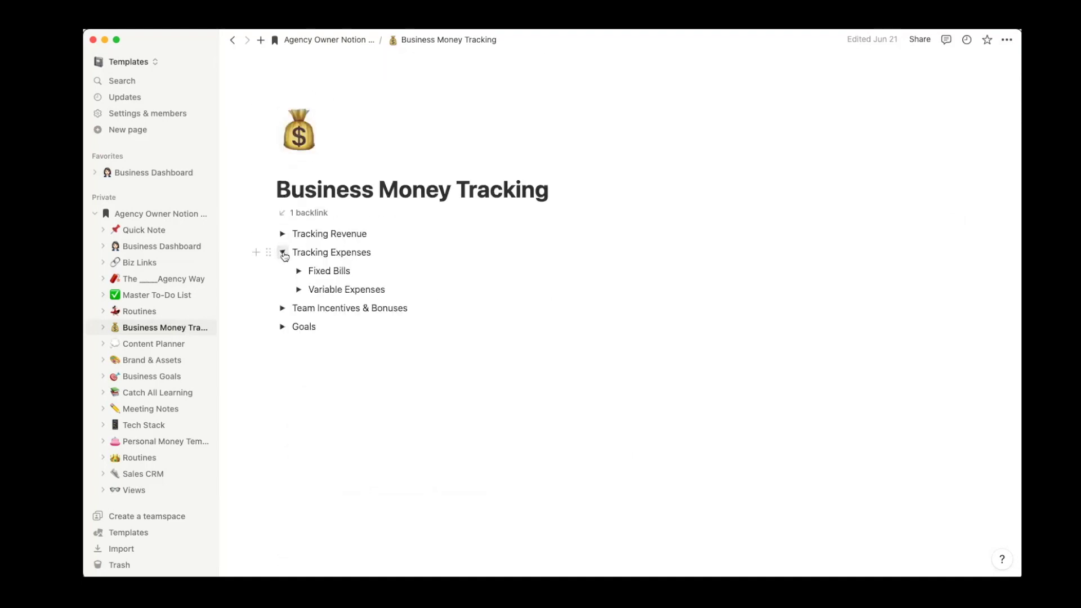
click(299, 272)
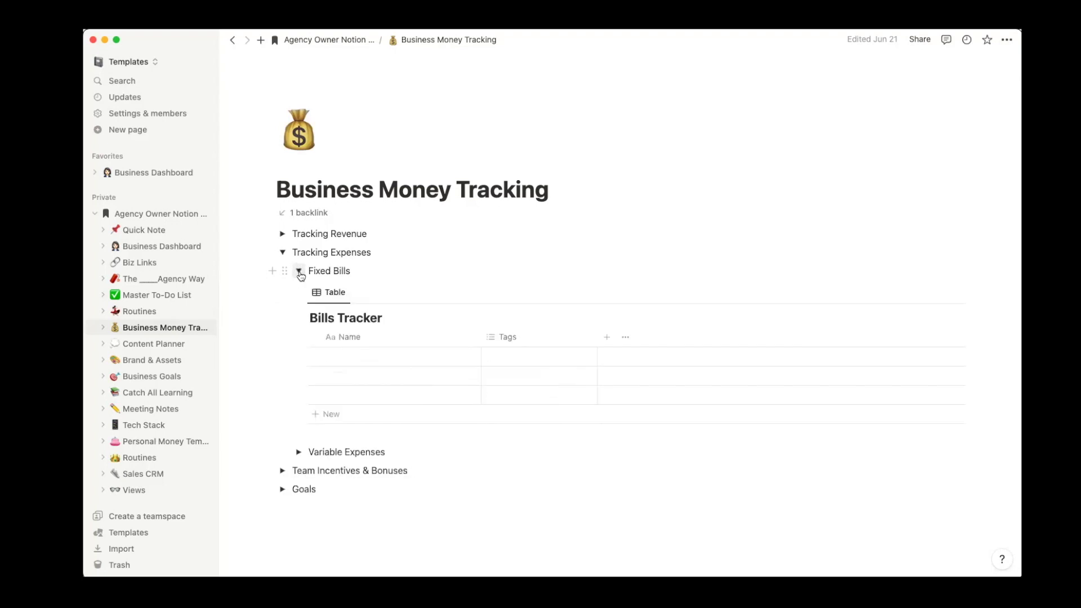
click(299, 272)
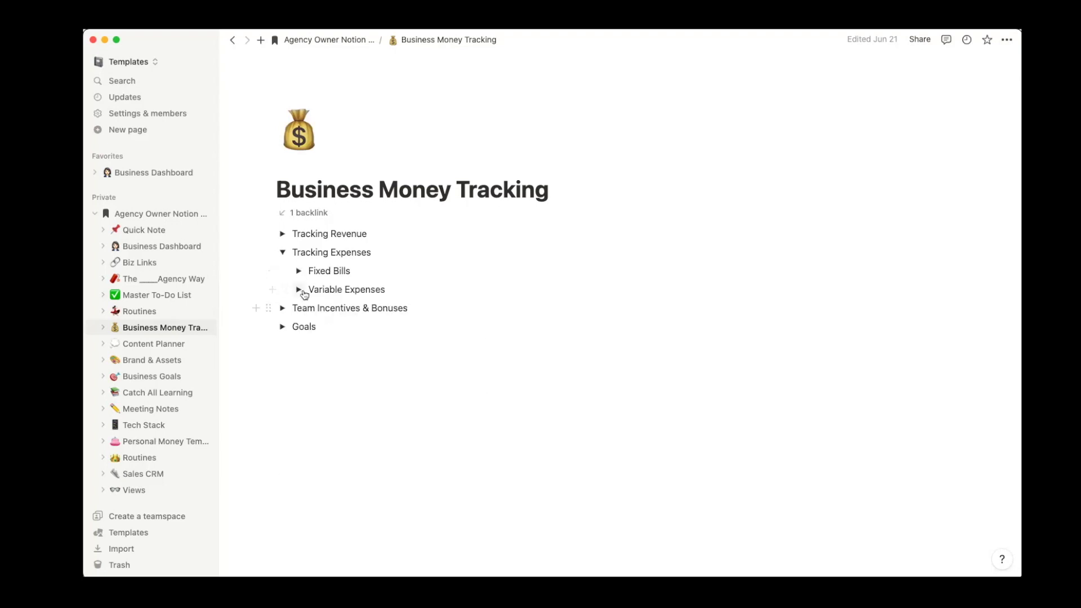
click(299, 289)
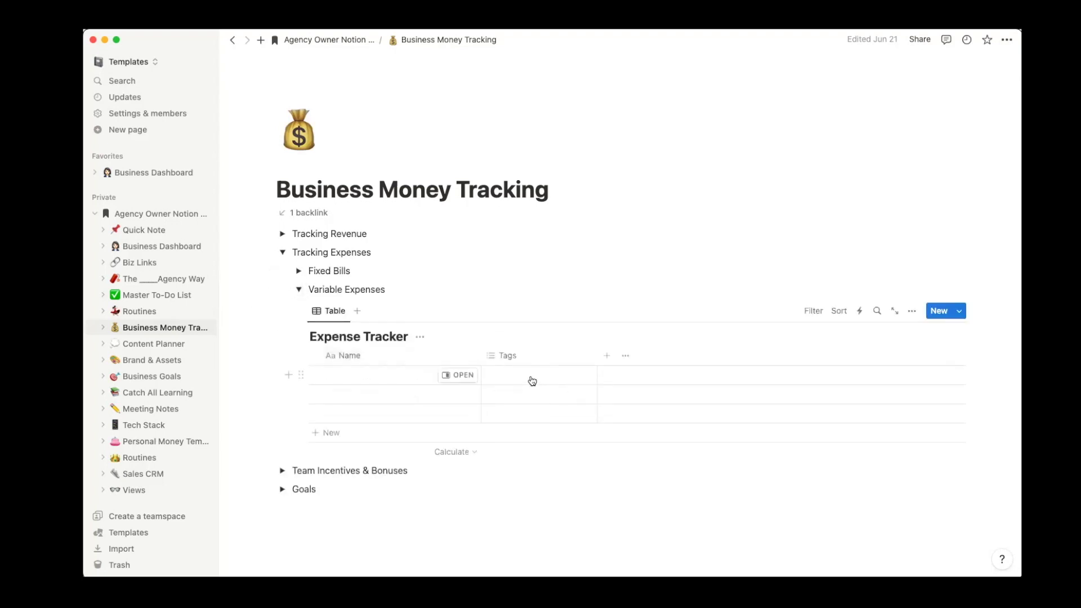
click(530, 378)
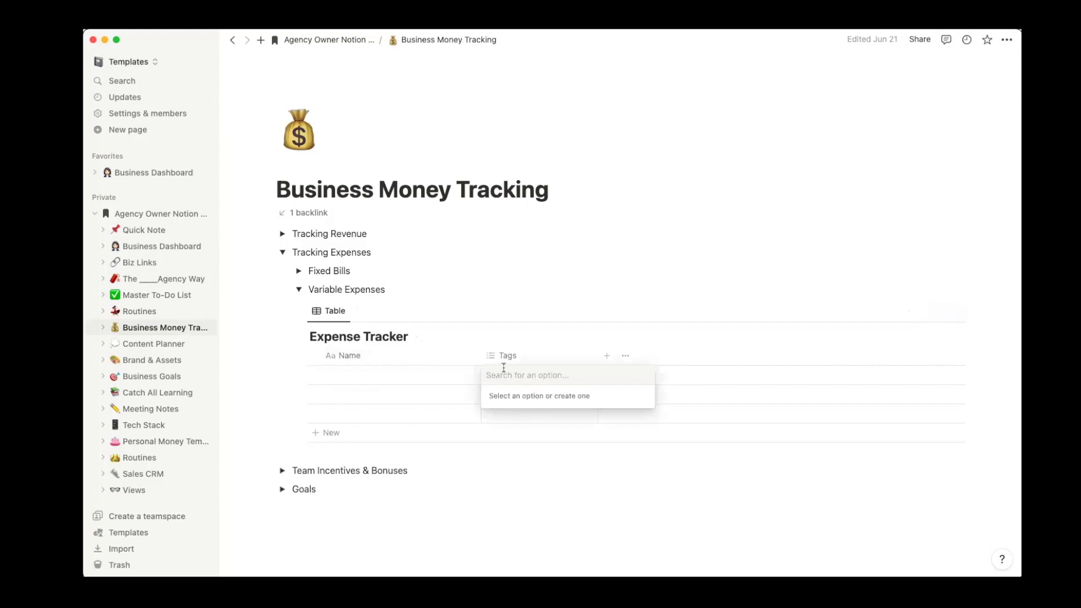
click(298, 290)
click(299, 289)
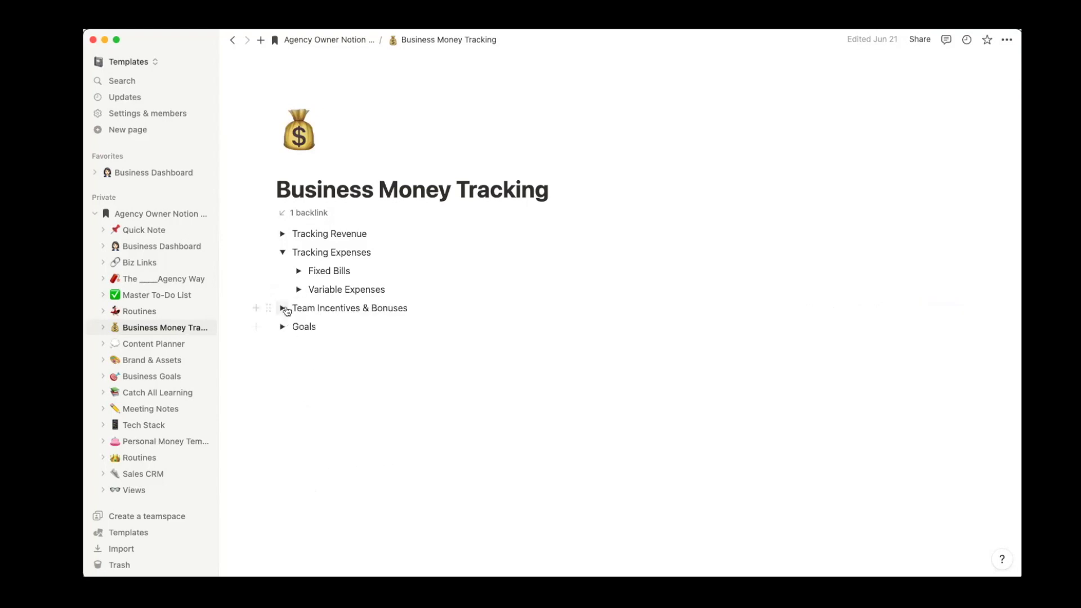
Step: Review the Team Incentives & Bonuses list and the Sales Tracker table under Goals, collapsing each after viewing
click(282, 308)
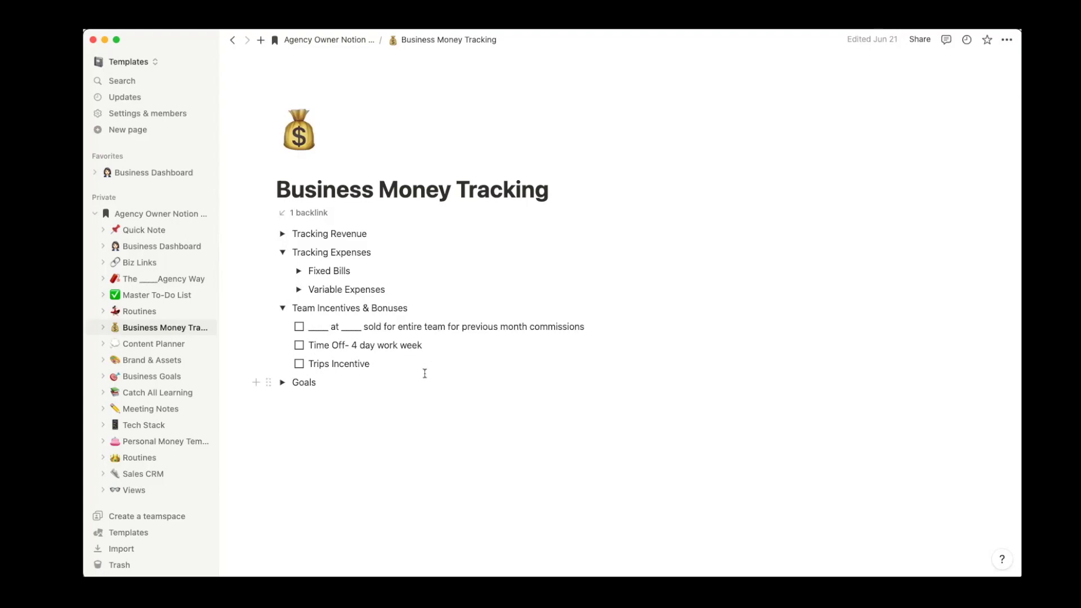
click(282, 308)
click(283, 327)
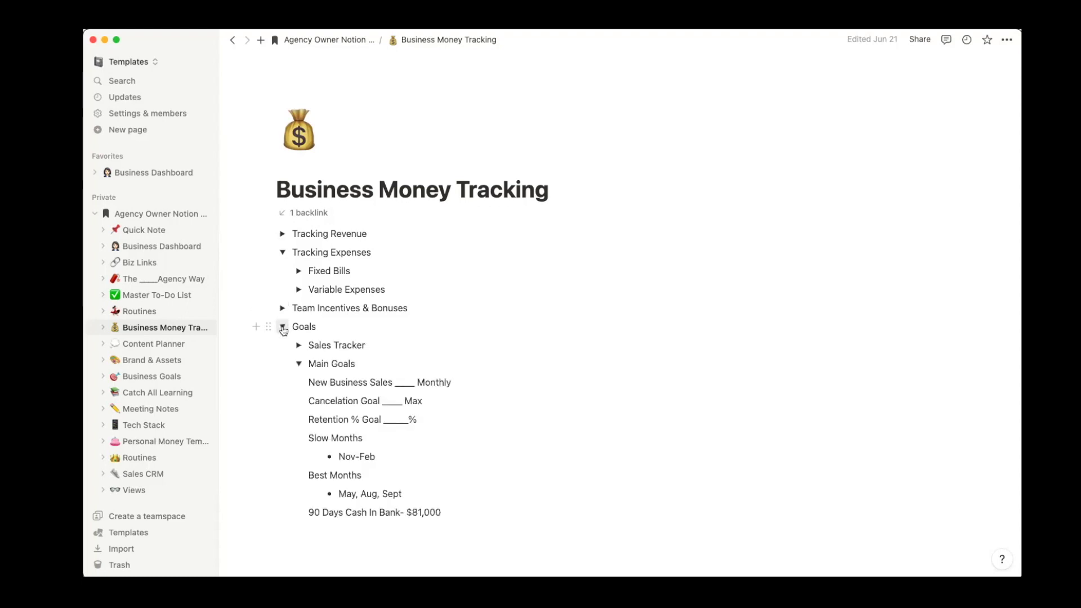
click(296, 345)
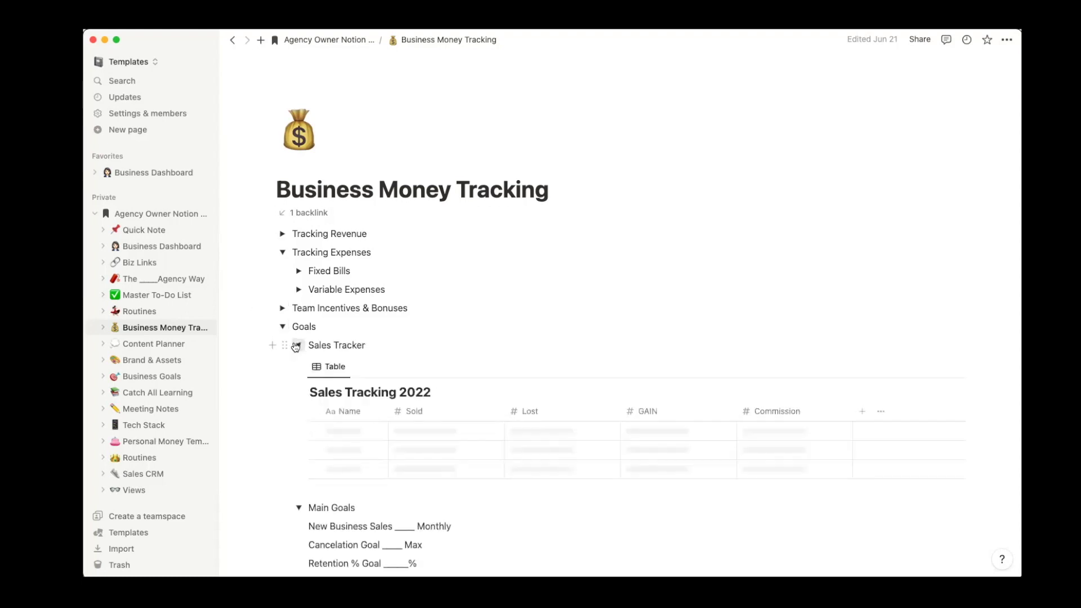
scroll(590, 384, down, 2)
scroll(590, 385, down, 1)
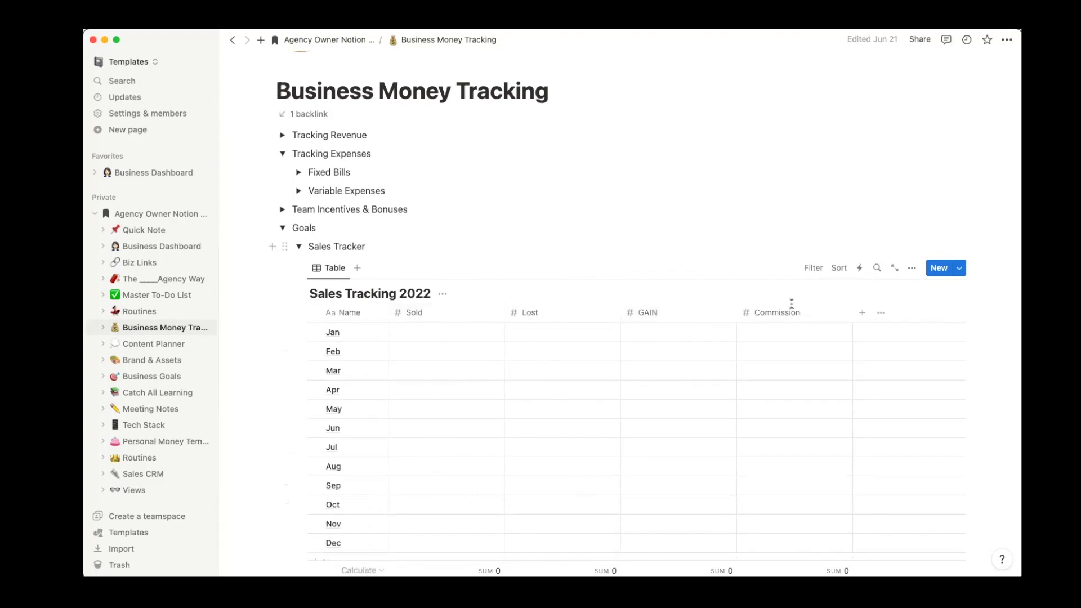
click(299, 246)
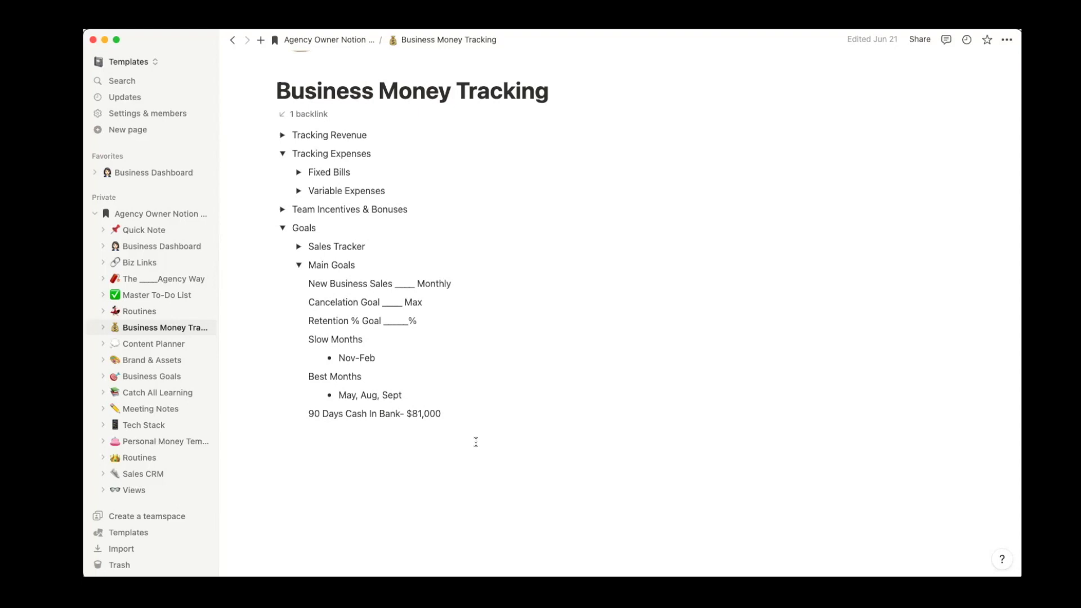
Step: Review the 90 Days Cash In Bank line under Main Goals, and collapse the Main Goals, Goals and Tracking Expenses sections
drag(307, 414, 454, 415)
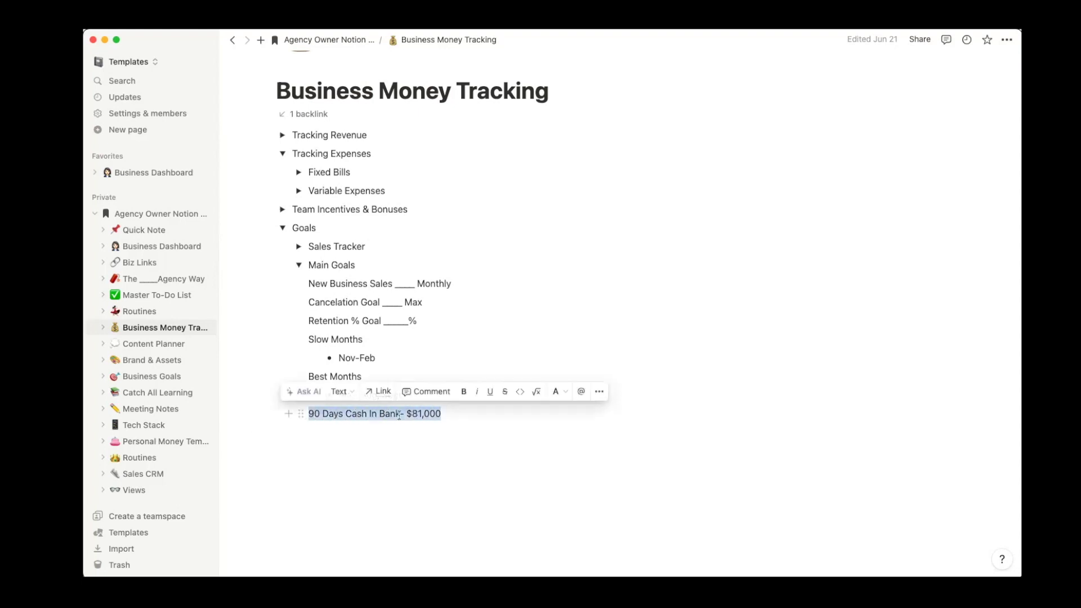
click(439, 459)
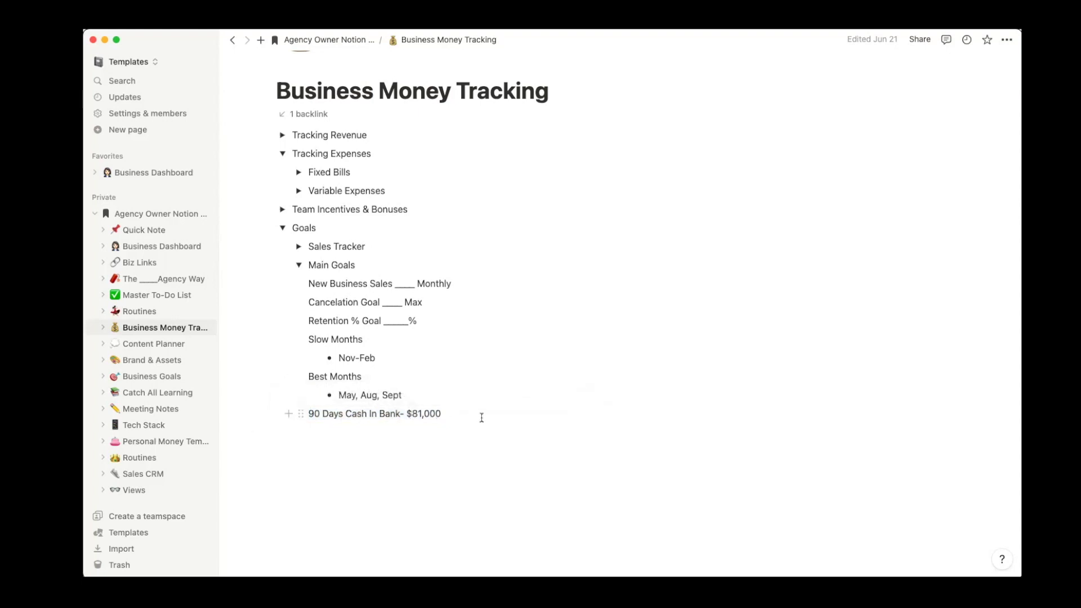
click(298, 266)
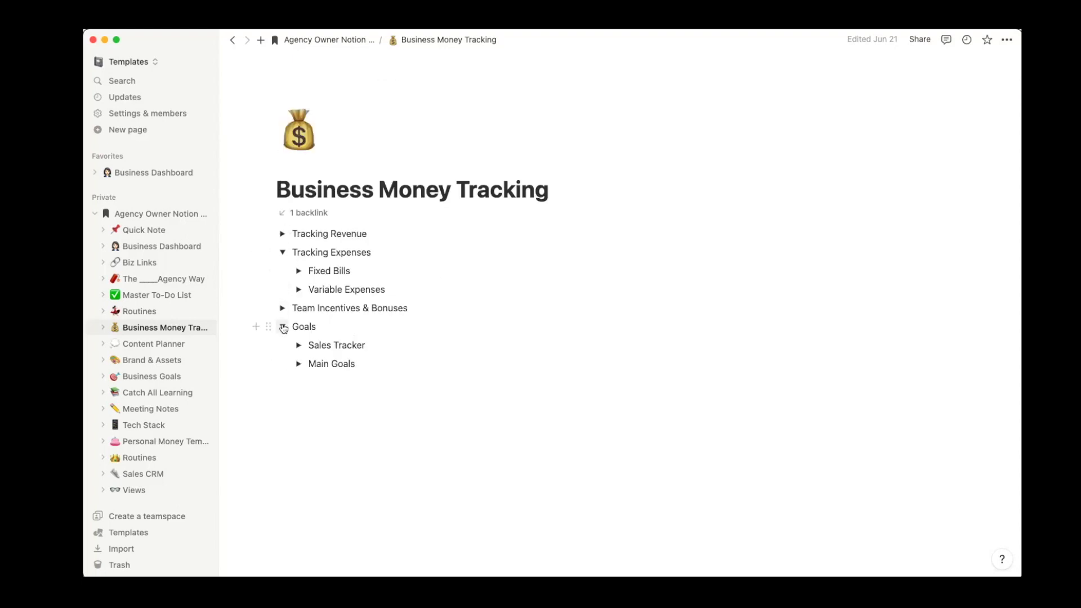
click(283, 327)
click(283, 252)
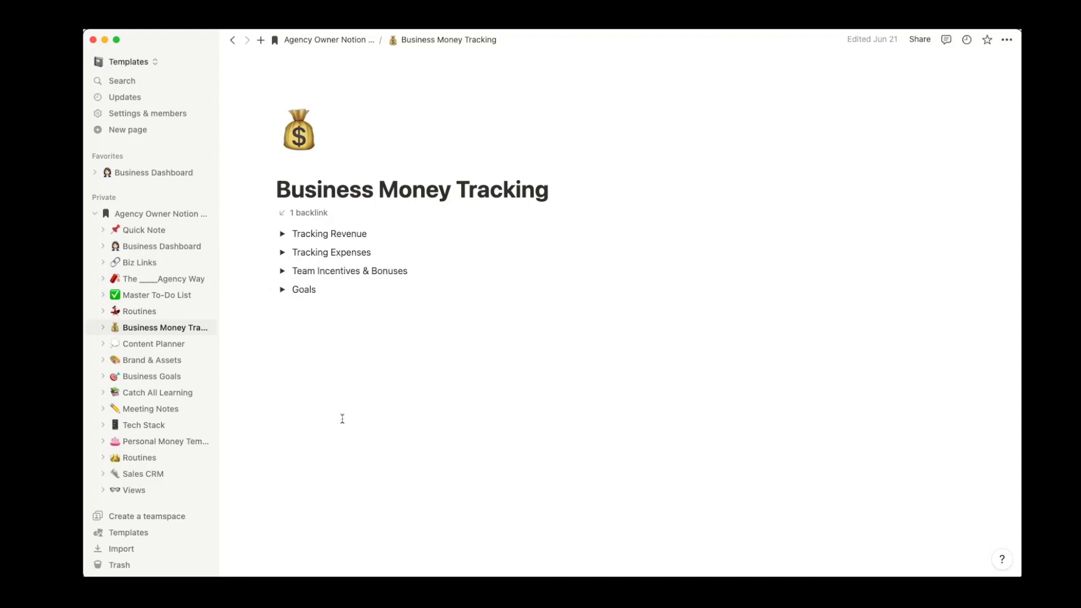
Step: Open the Catch All Learning page, review its To Study- Resources List and Quotes galleries, and return to the parent page
click(162, 397)
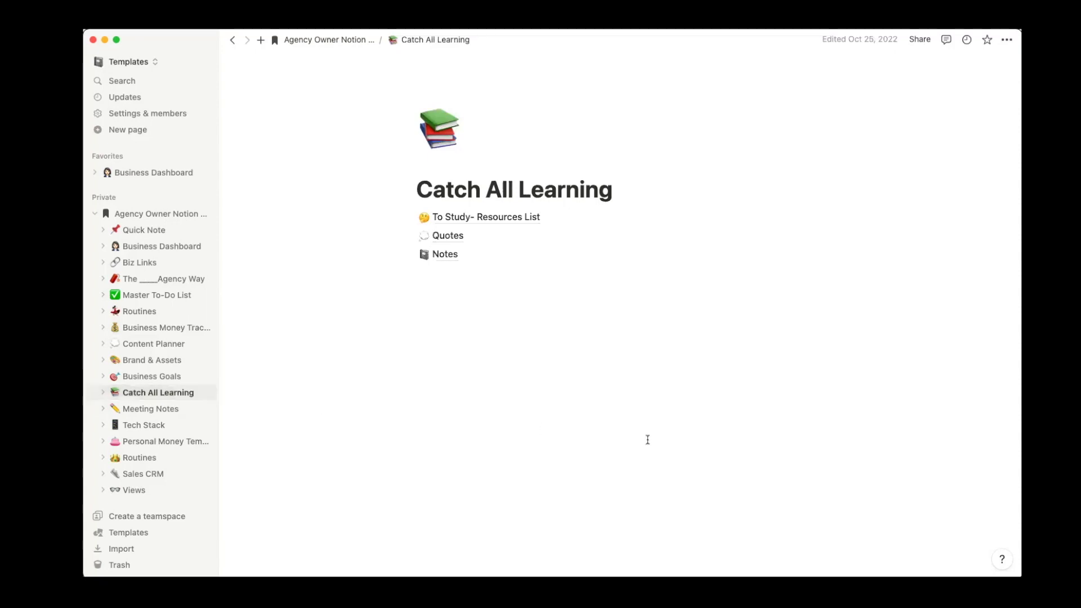
click(466, 217)
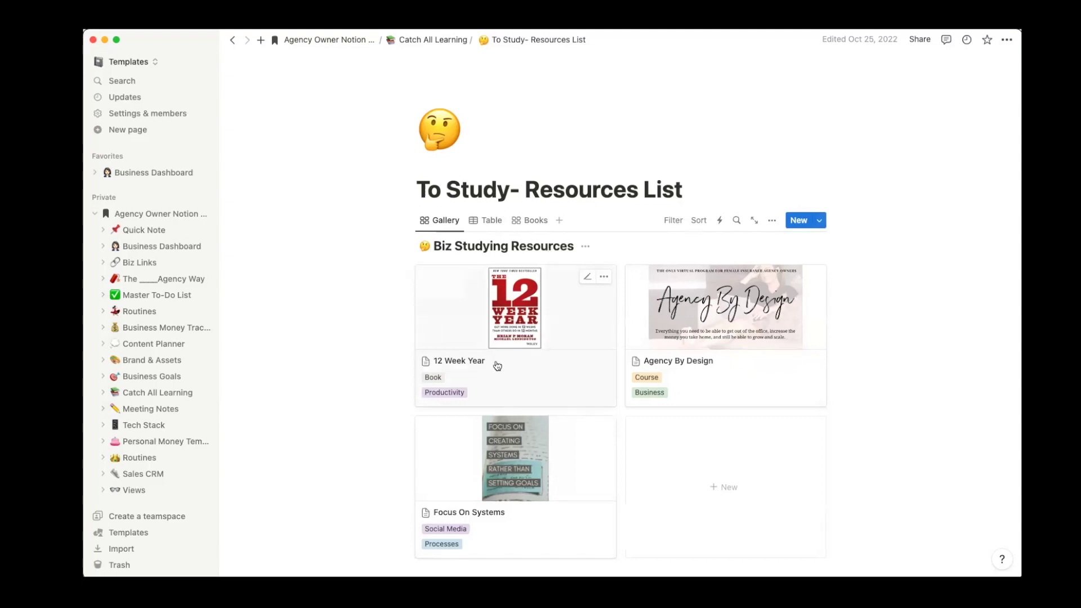
click(417, 41)
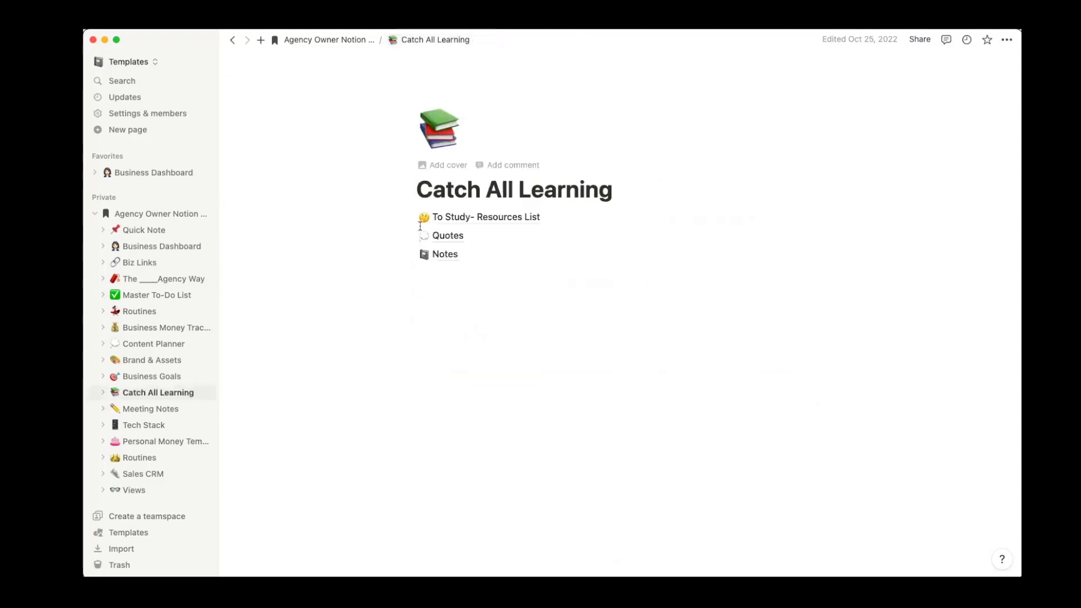
click(445, 235)
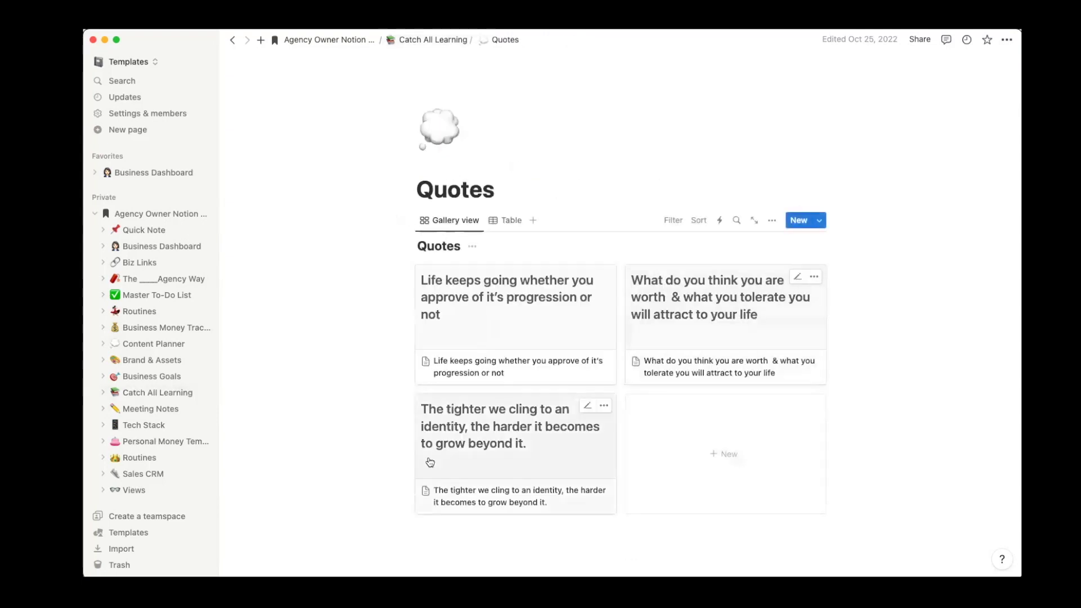
click(419, 40)
Step: Open Notes, check the My Story, Marketing & Branding and Productivity categories, and return to Catch All Learning
click(436, 252)
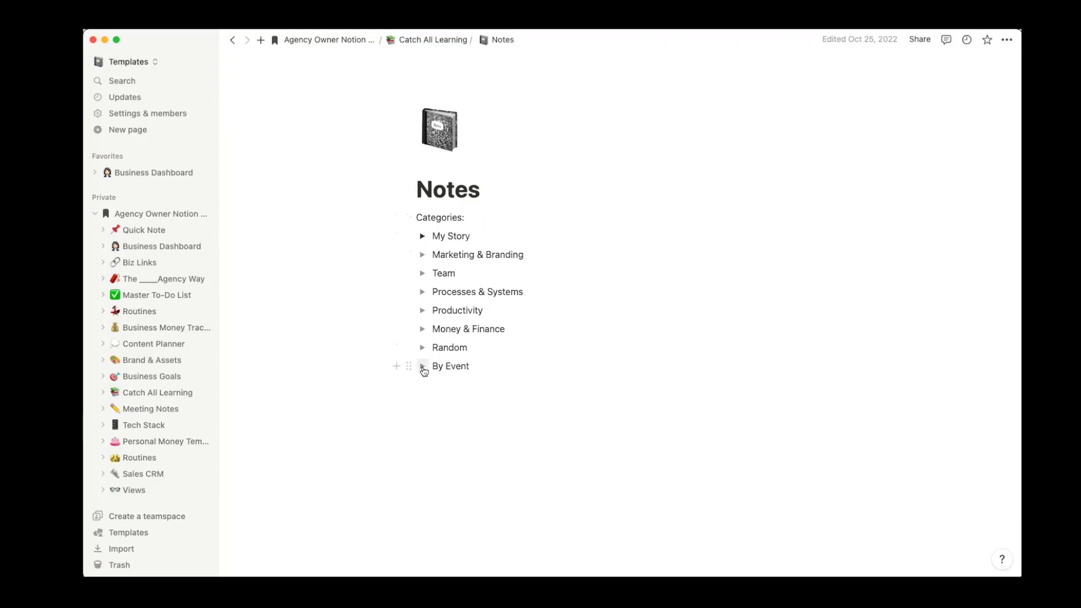
click(422, 236)
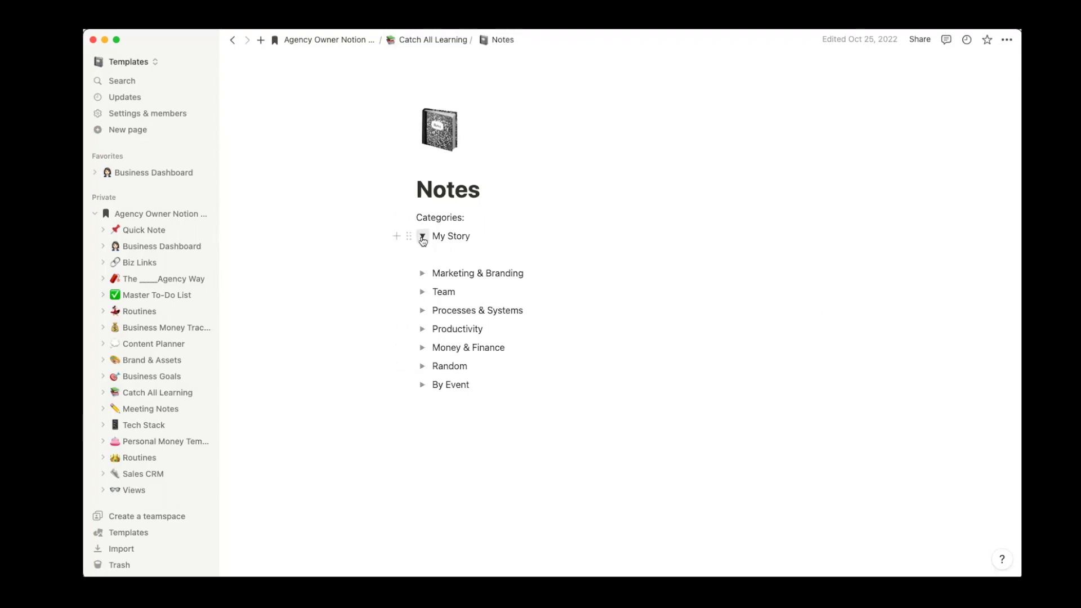
click(423, 238)
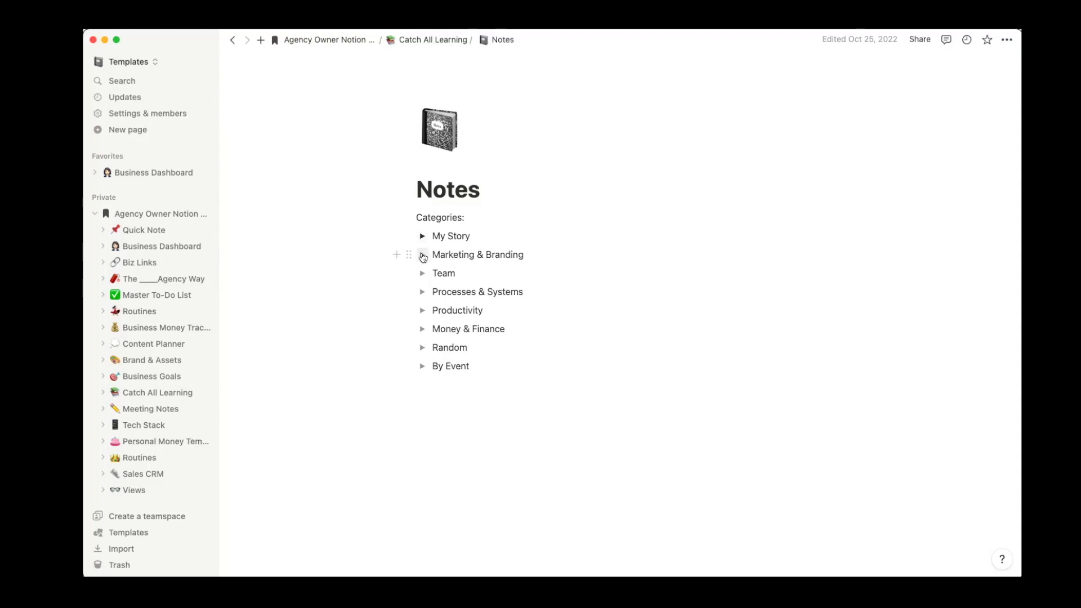
click(423, 256)
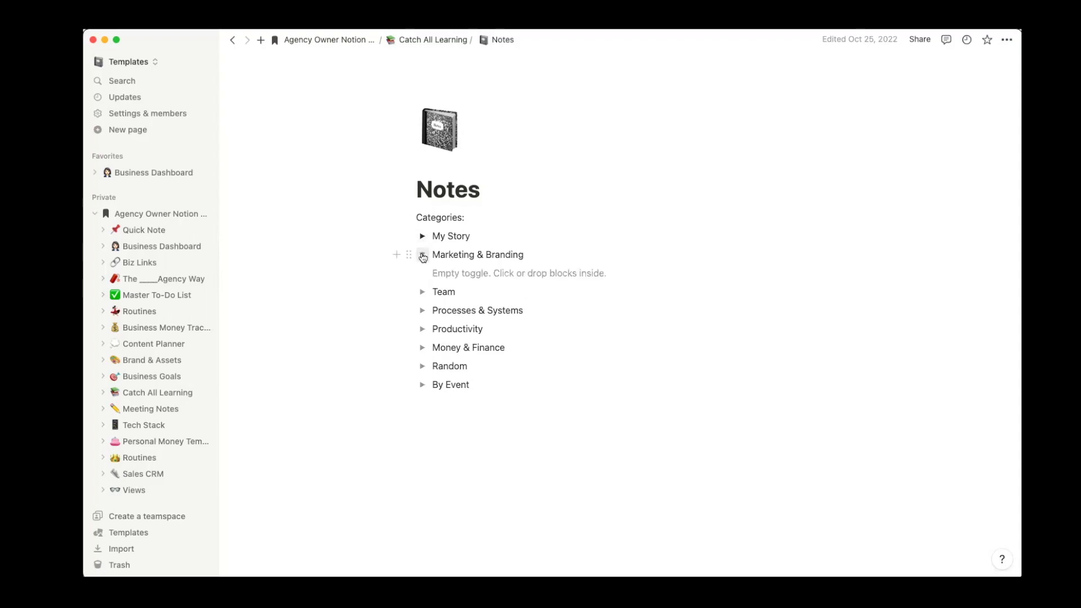
click(423, 256)
click(423, 313)
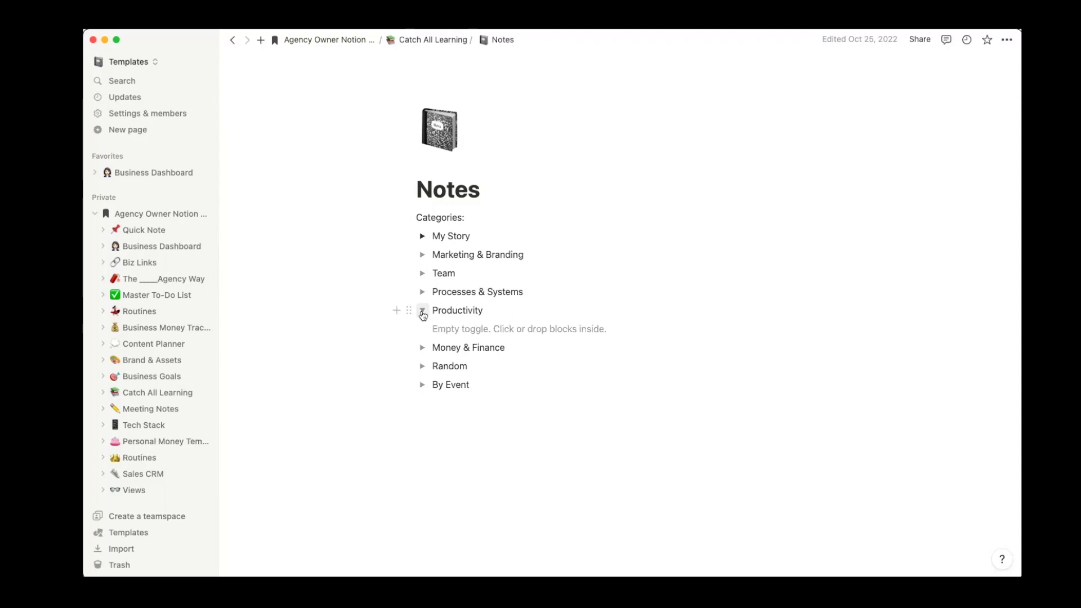
click(422, 312)
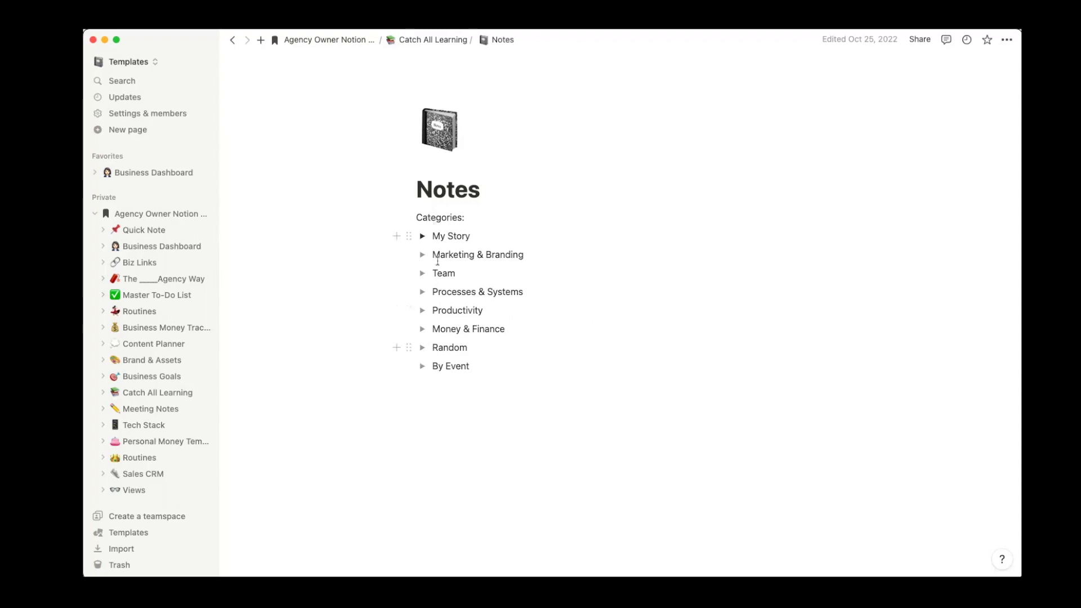
click(416, 40)
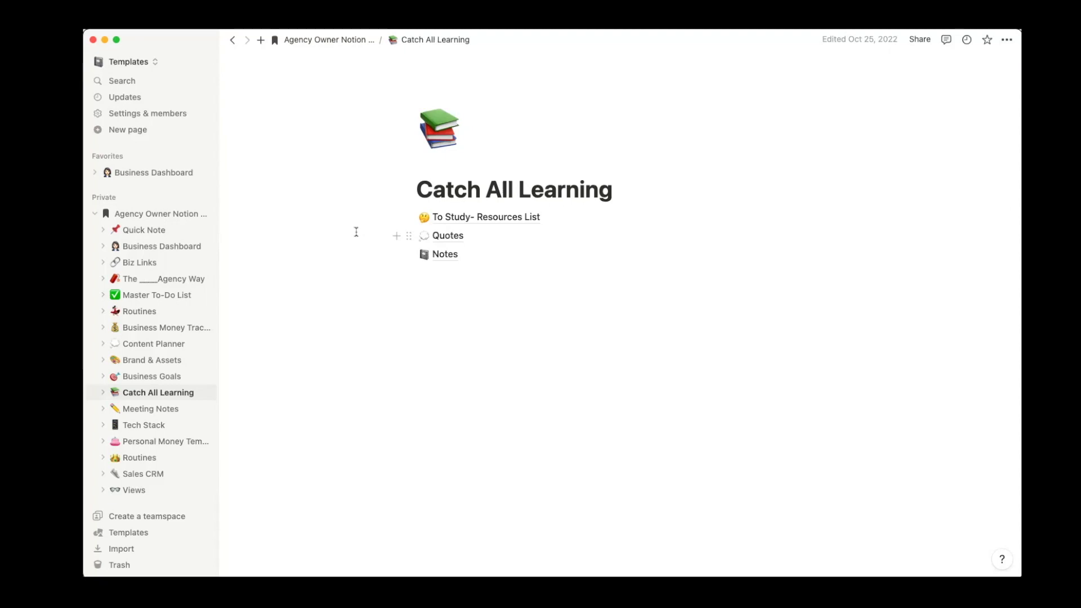
Step: Add a "Rebuild our Website" card to the To-do column of Business Goals and apply the Project Template to it
click(147, 377)
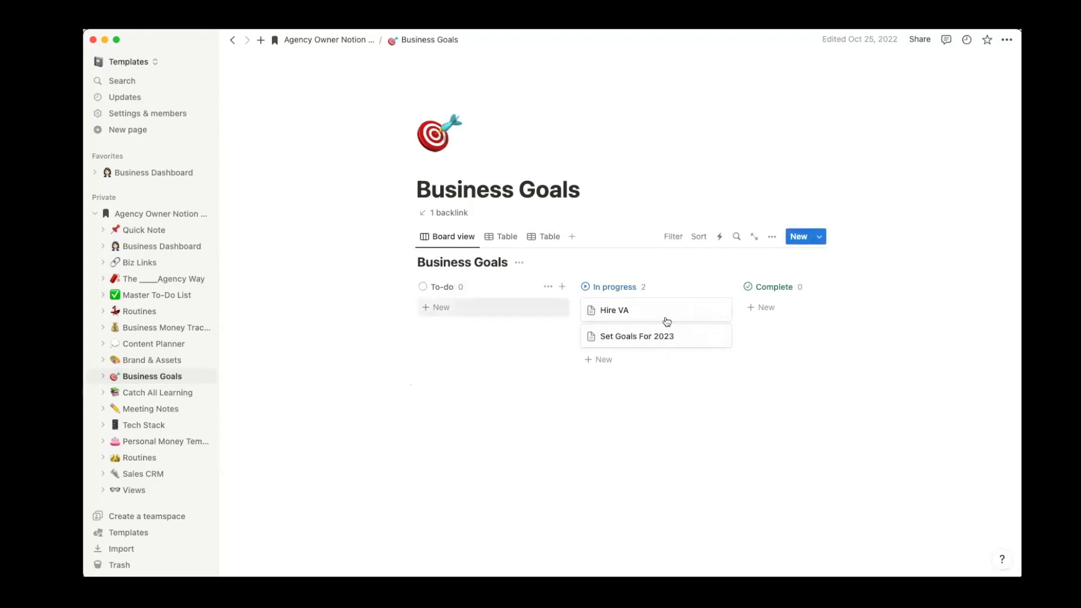
click(438, 308)
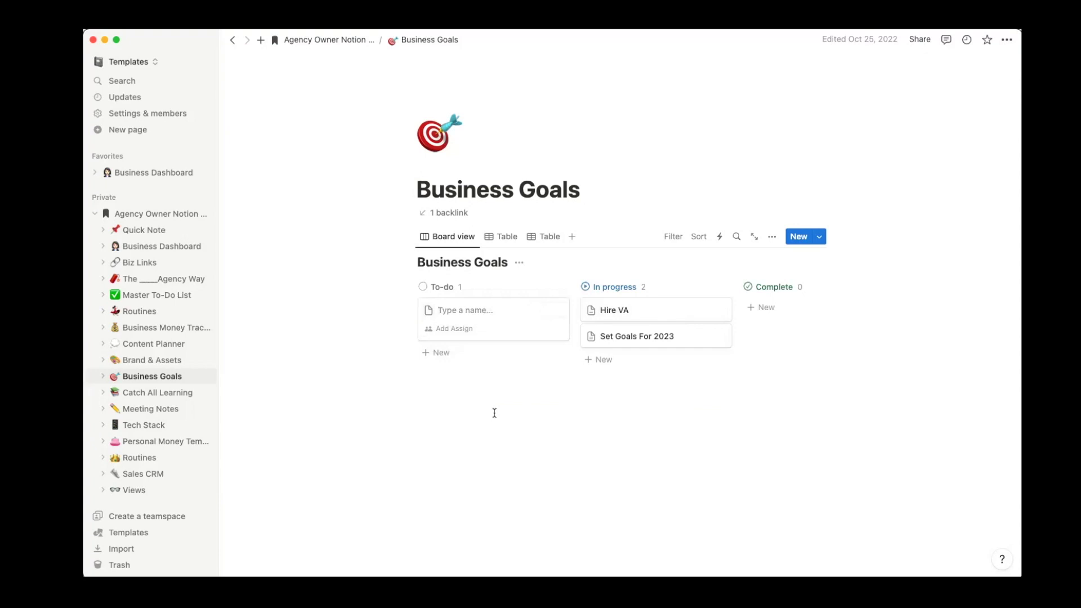
text(Rebui)
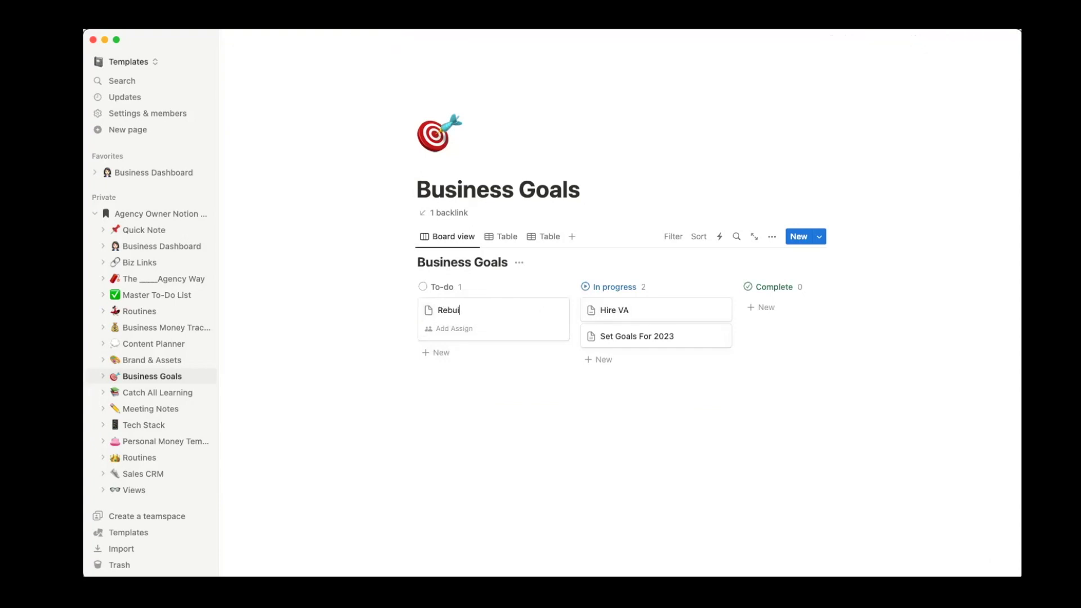
text(ld our Website)
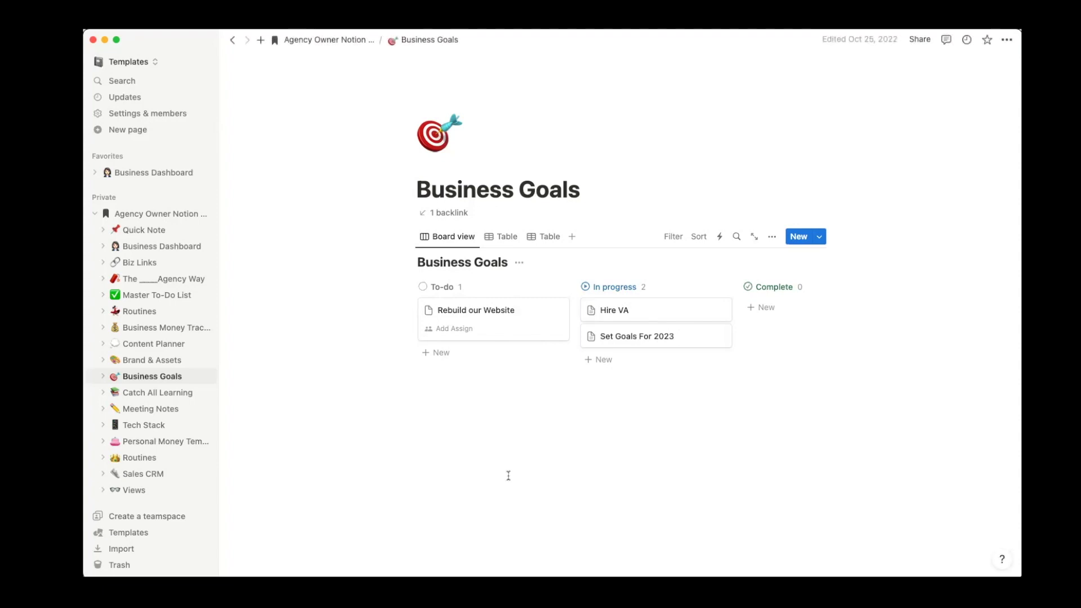
click(472, 429)
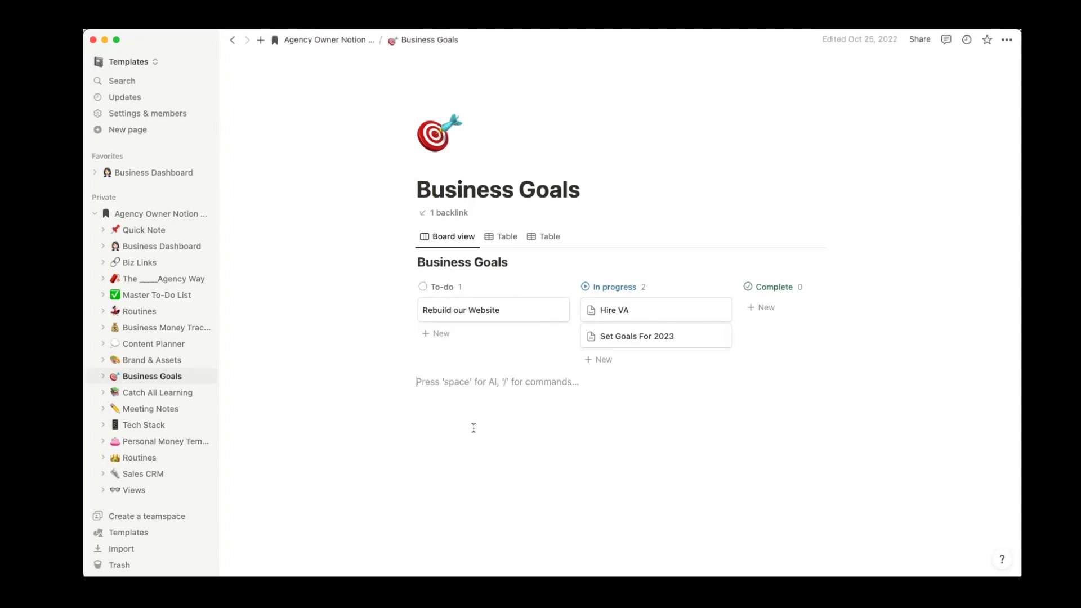
click(482, 315)
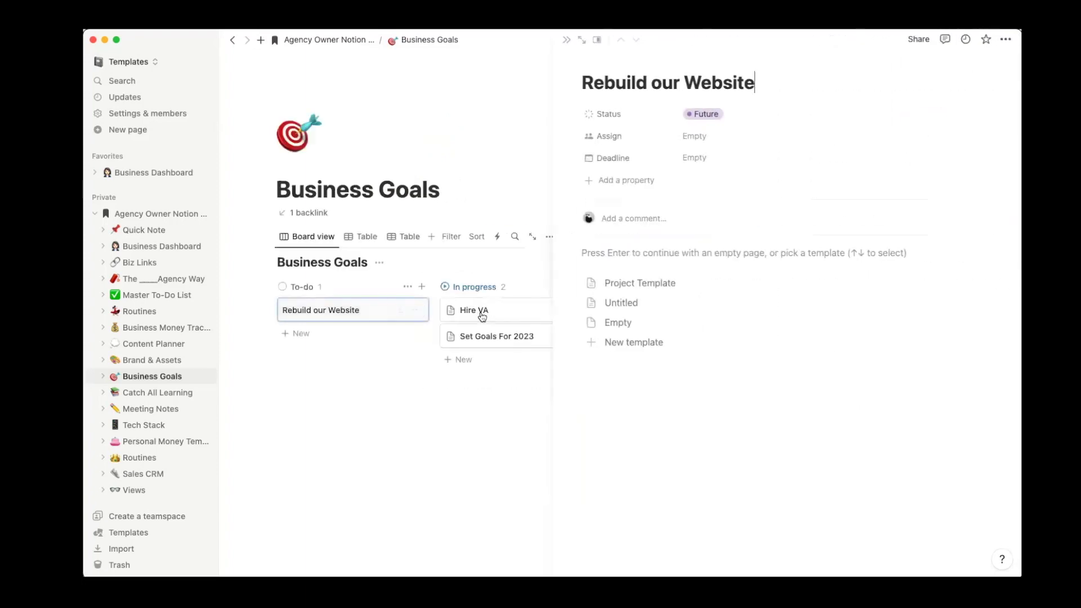
click(609, 285)
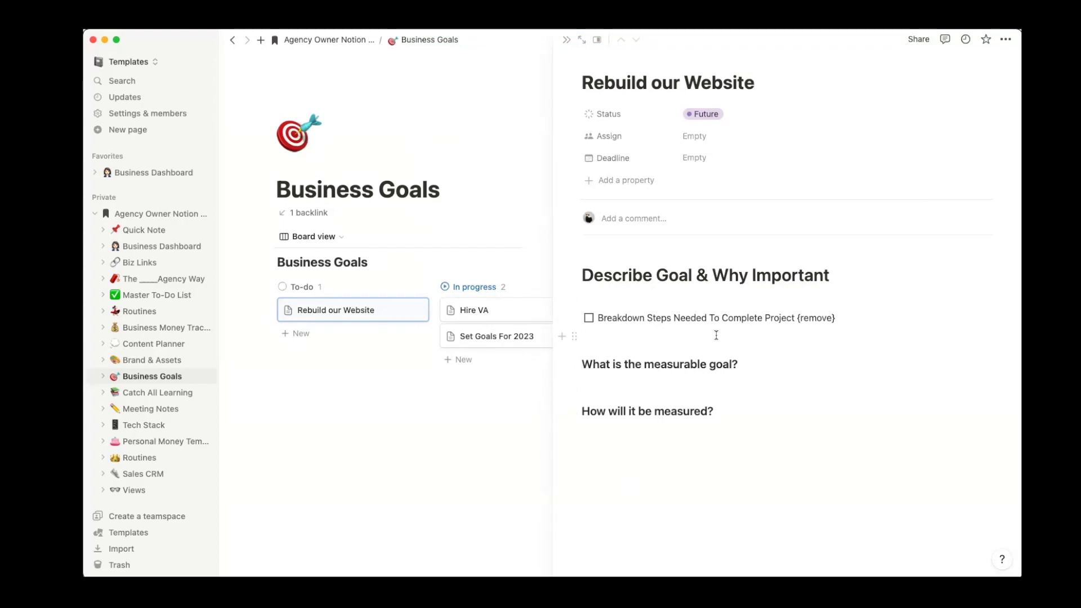
Step: Look at the Master To-Do List page and return to Business Goals
click(149, 295)
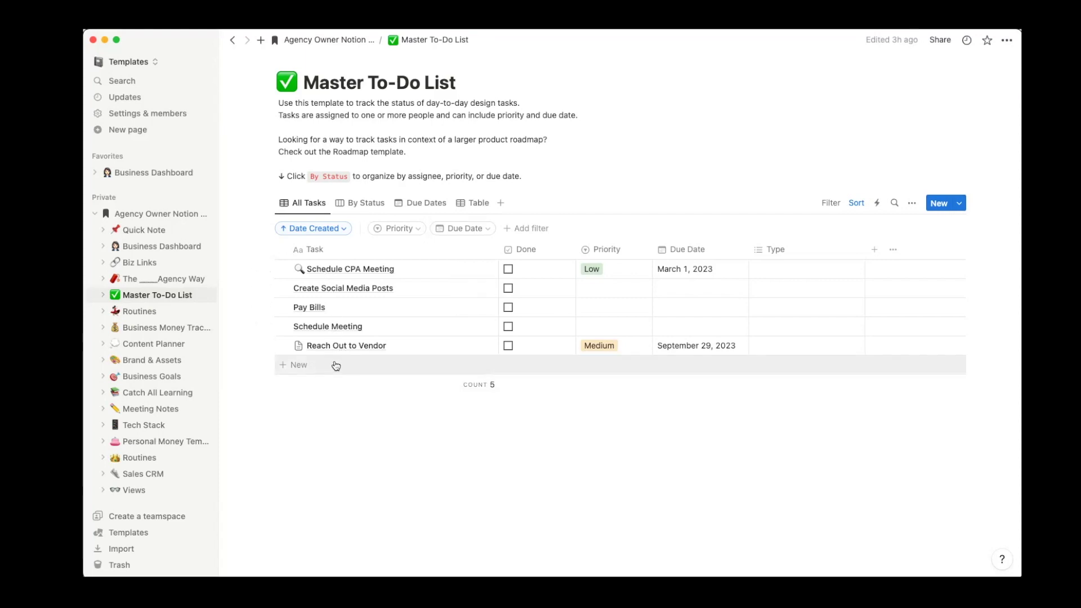
key(super+bracketleft)
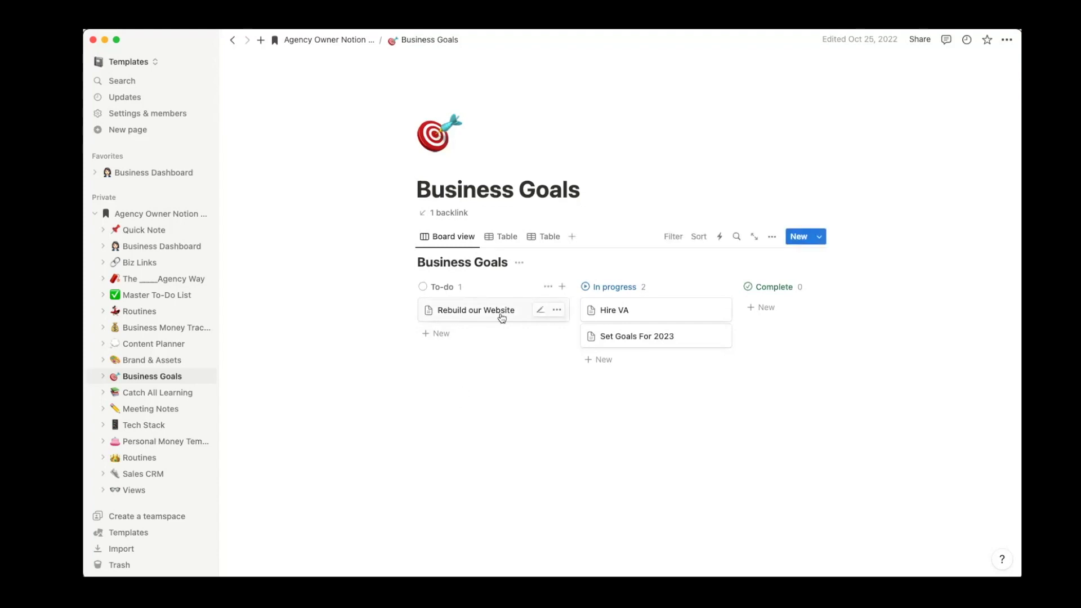
Step: Open Meeting Notes, look at the notes grouped by meeting type, and return to the list view
click(151, 409)
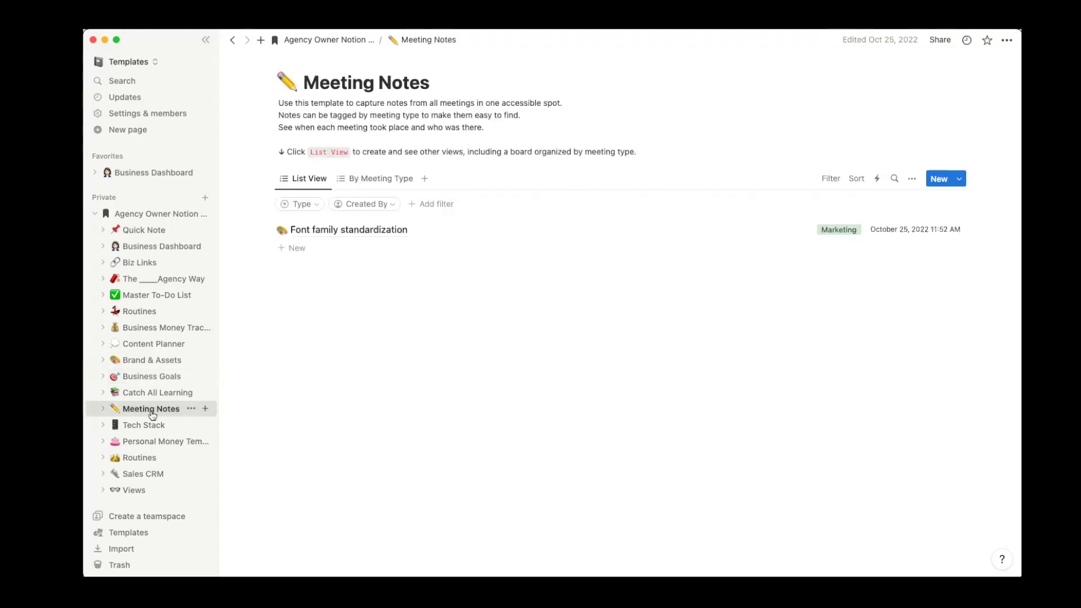
click(370, 188)
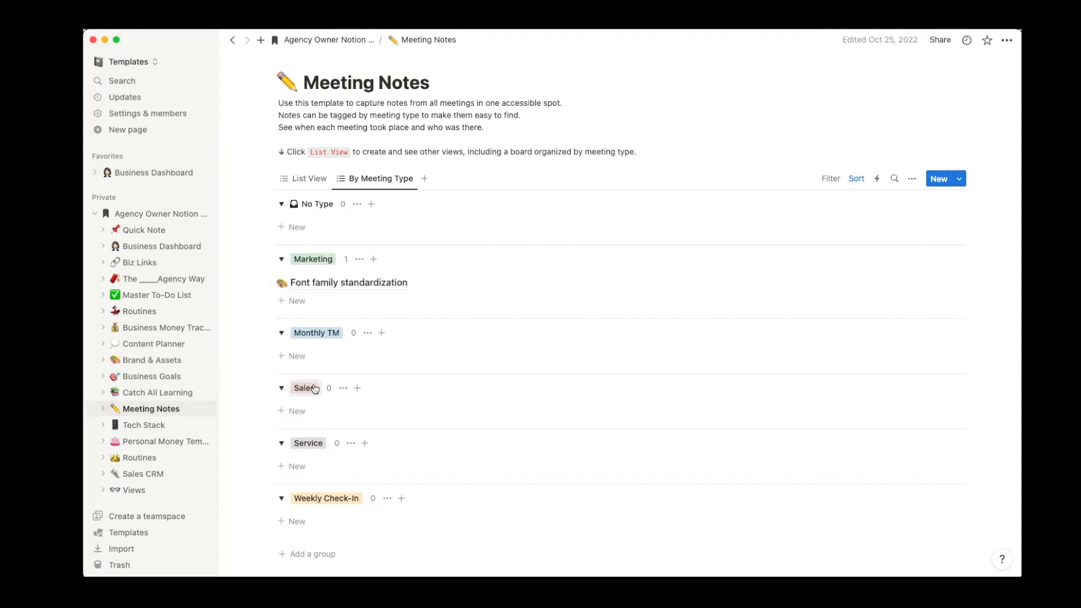
click(299, 182)
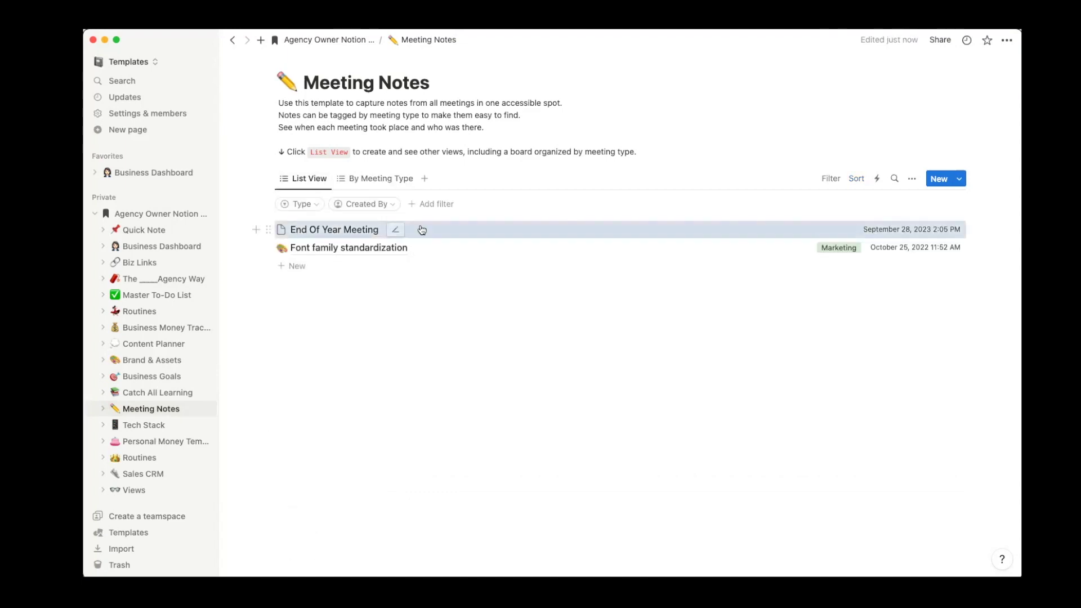
Step: Add an "End Of Year Meeting" entry to Meeting Notes and view its page with the available templates
click(286, 234)
click(340, 230)
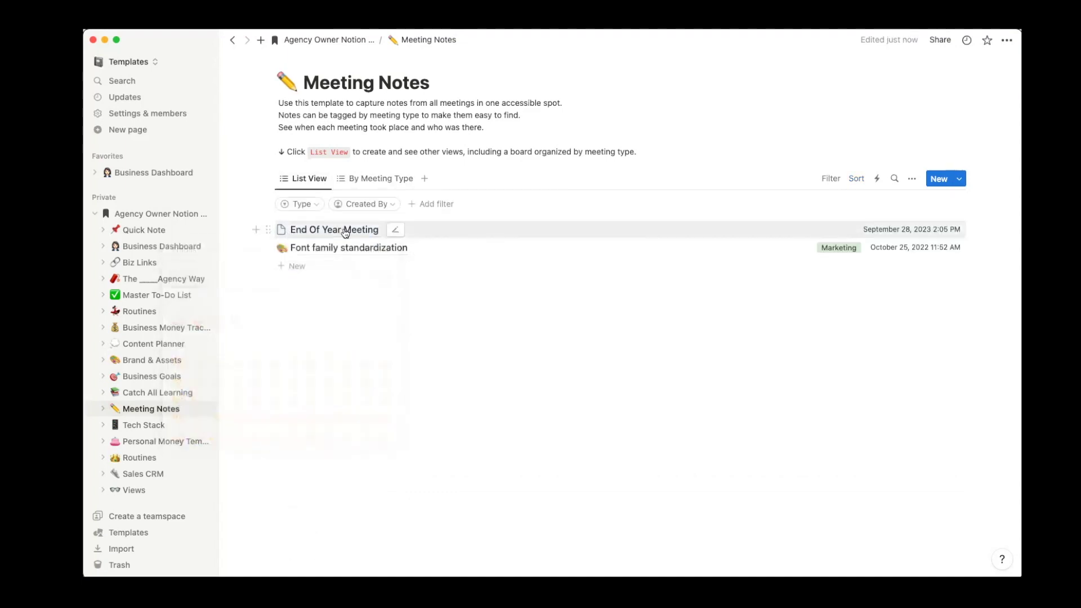
click(339, 230)
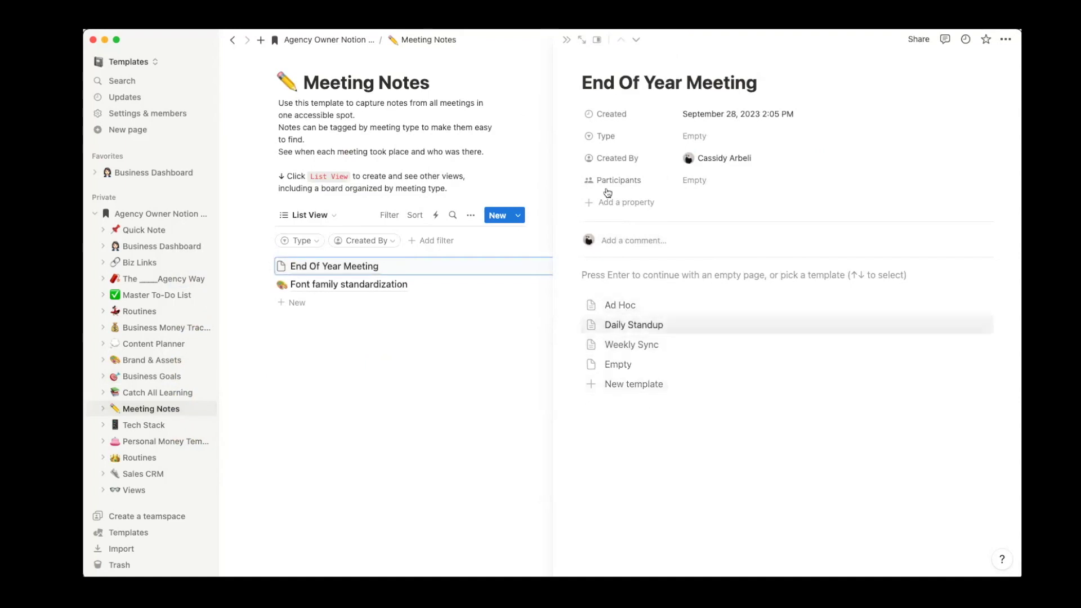
click(413, 449)
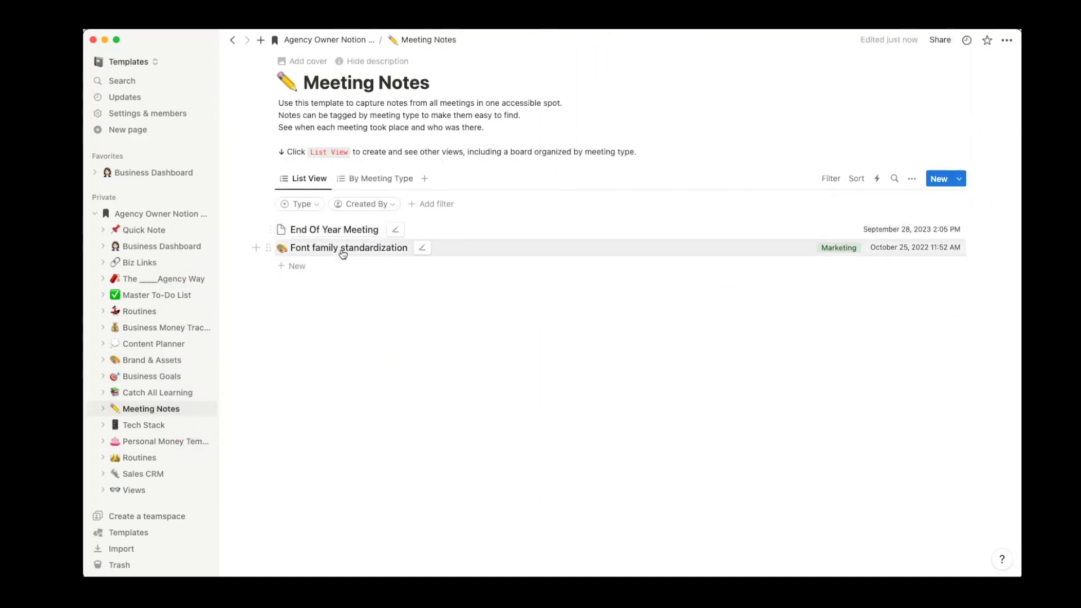
Step: Move End Of Year Meeting into the Sales group of the By Meeting Type view, and return to the list view
click(376, 178)
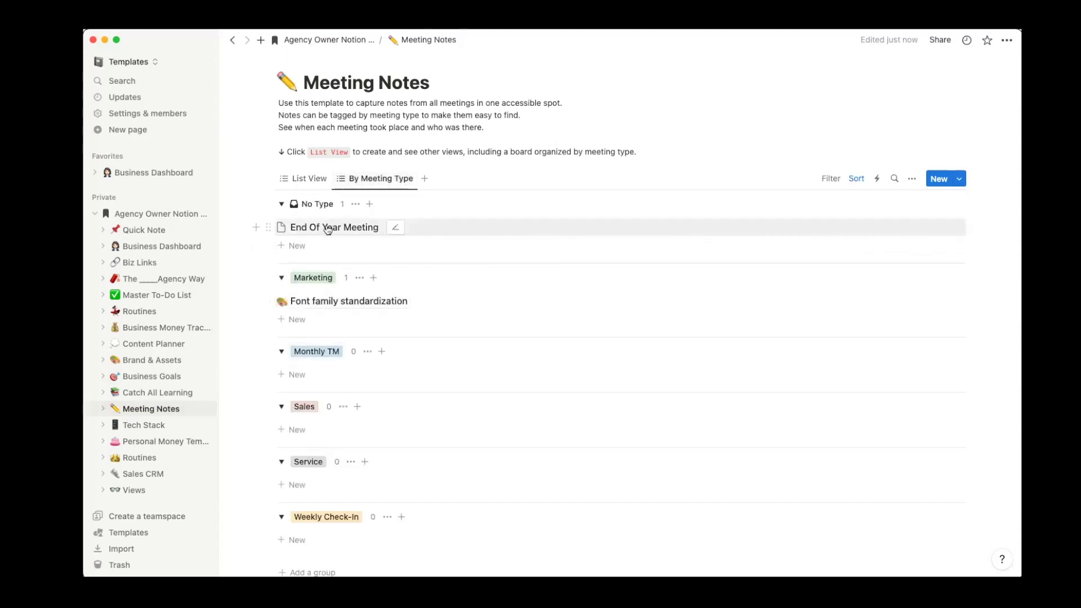
drag(327, 229, 258, 299)
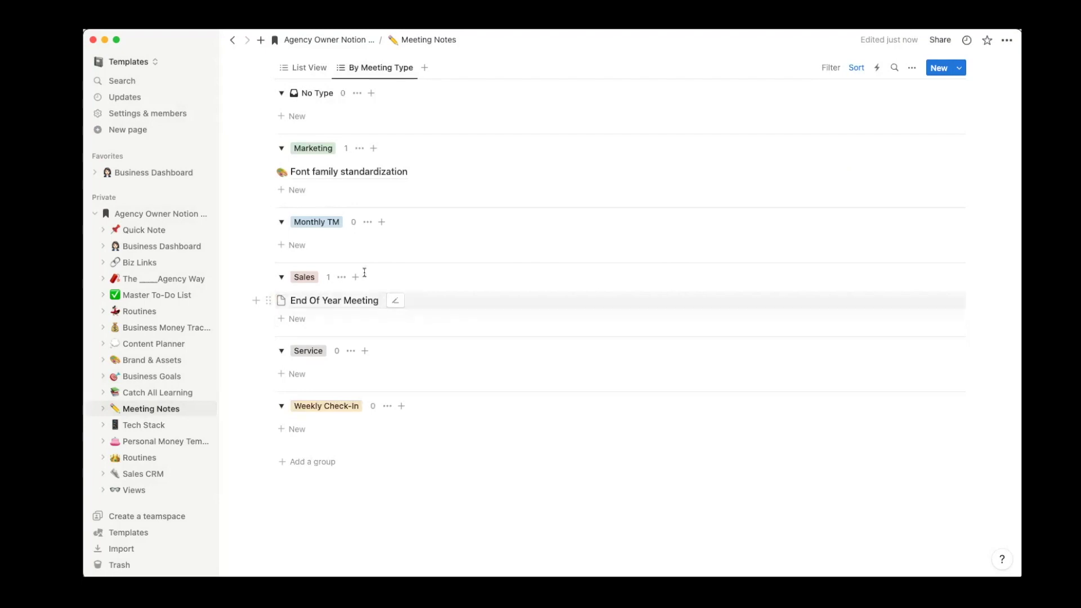
scroll(337, 225, up, 4)
click(307, 178)
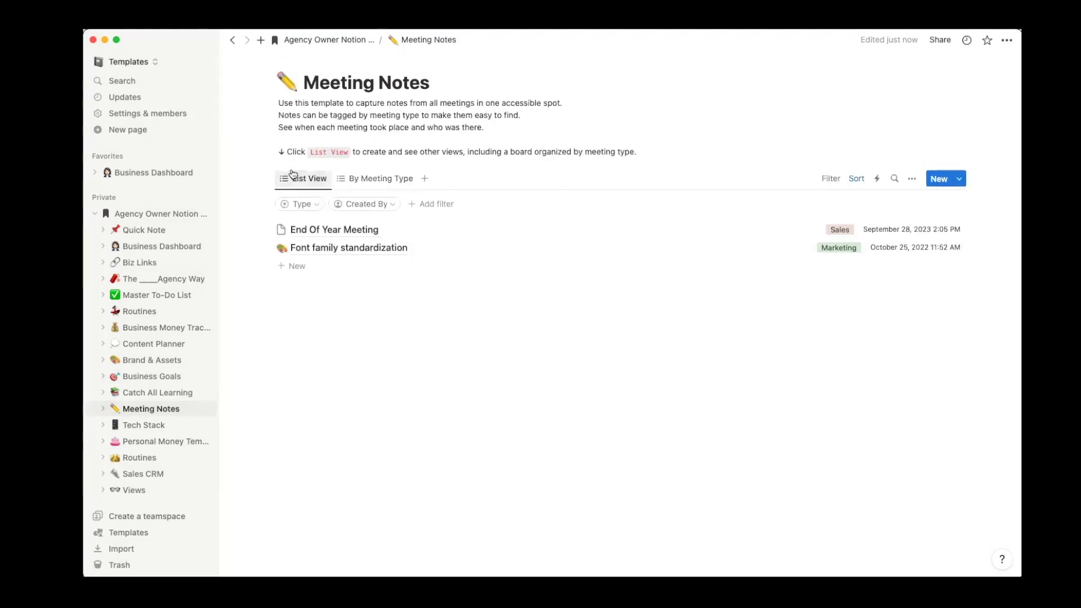
Step: Add a new view to Meeting Notes with the Gallery layout and set its card preview to Page cover
click(425, 179)
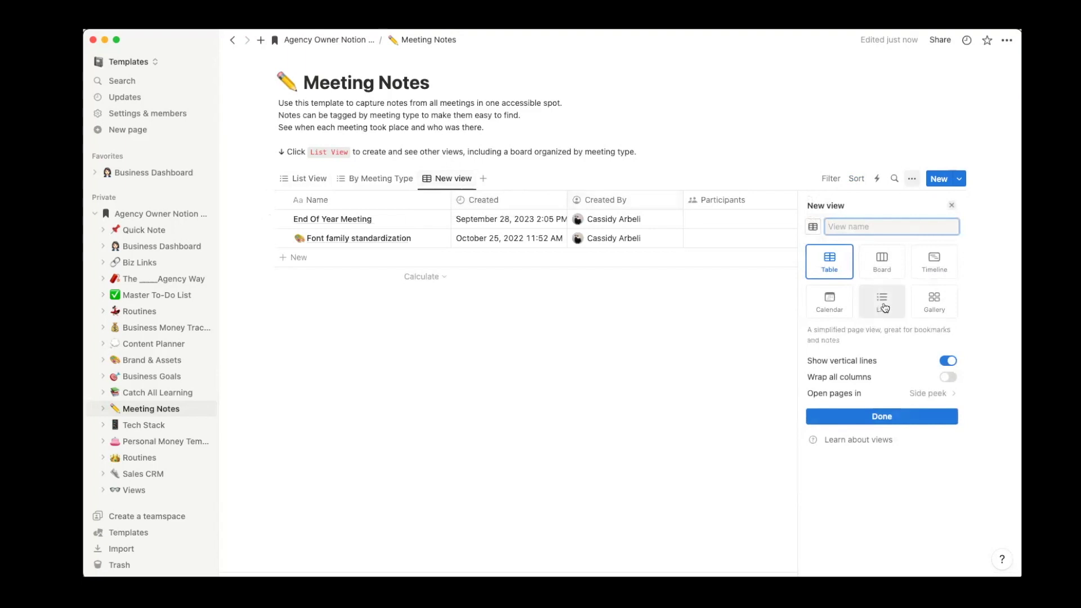
click(936, 307)
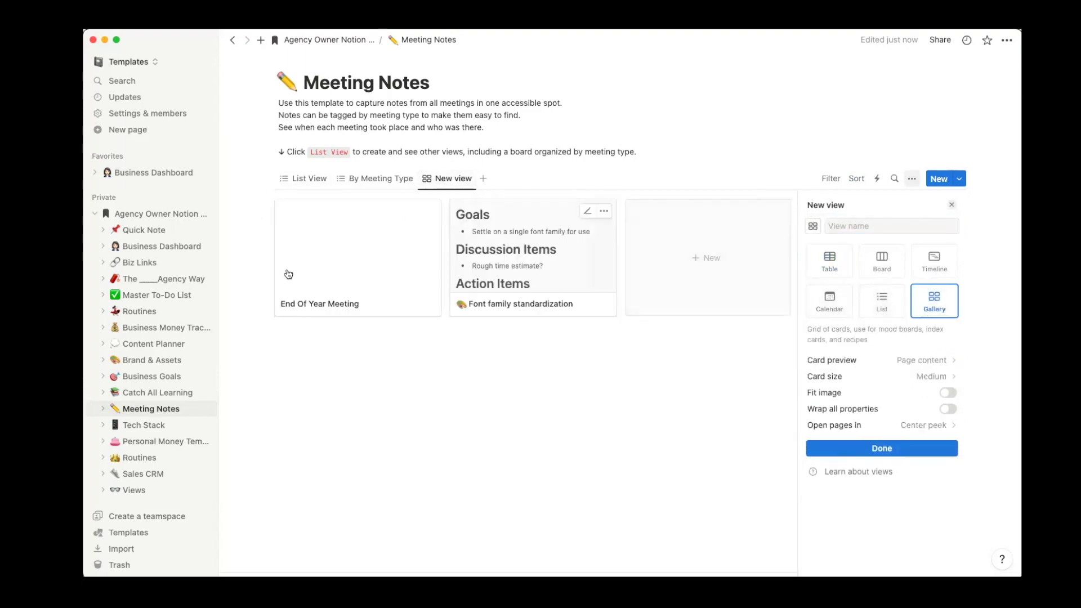
click(948, 360)
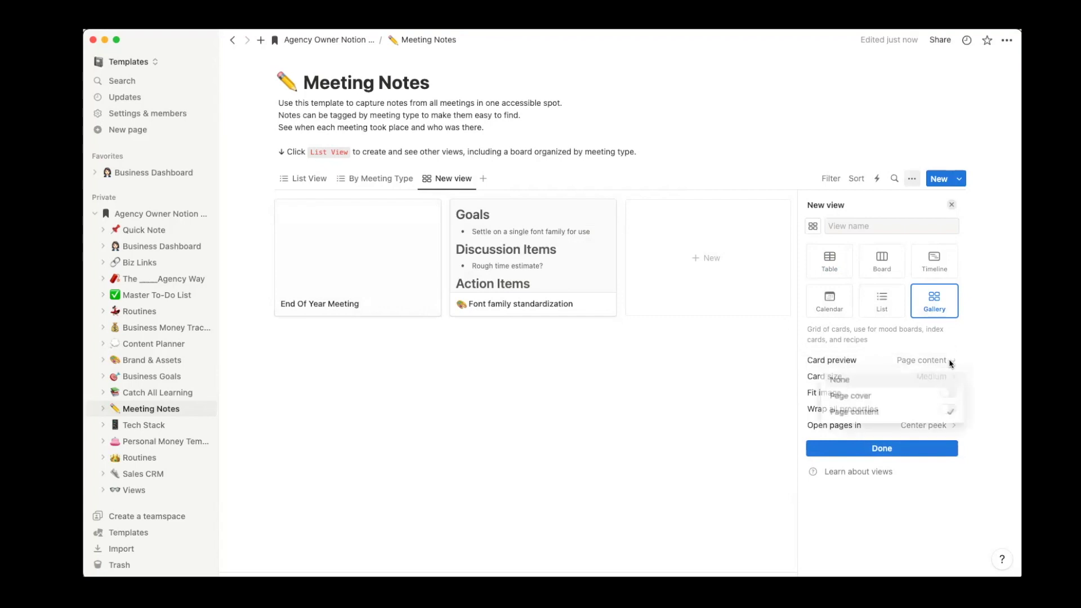
click(878, 356)
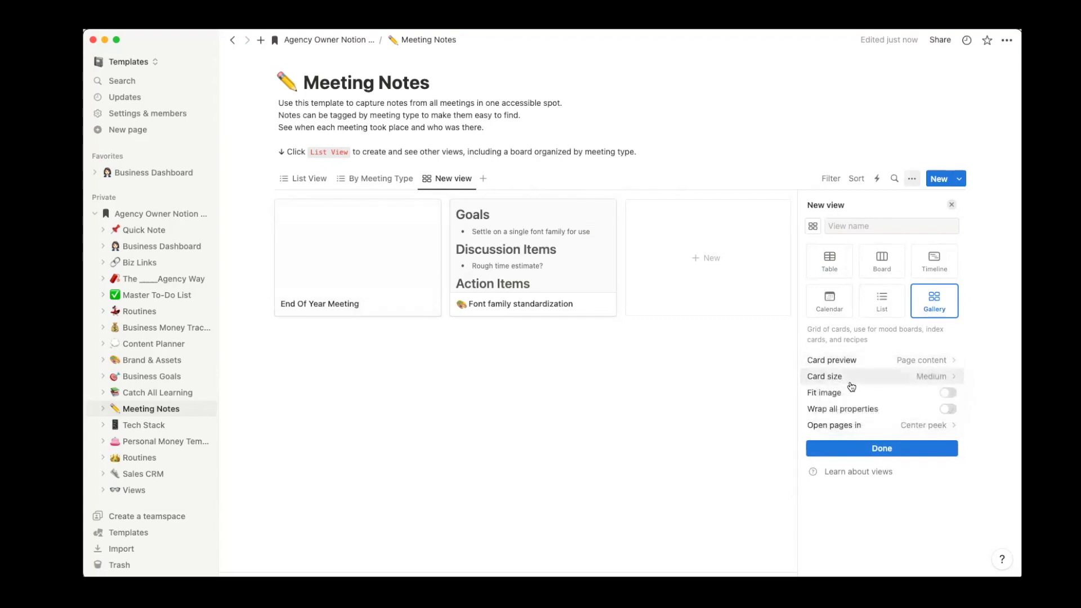
click(931, 363)
click(879, 396)
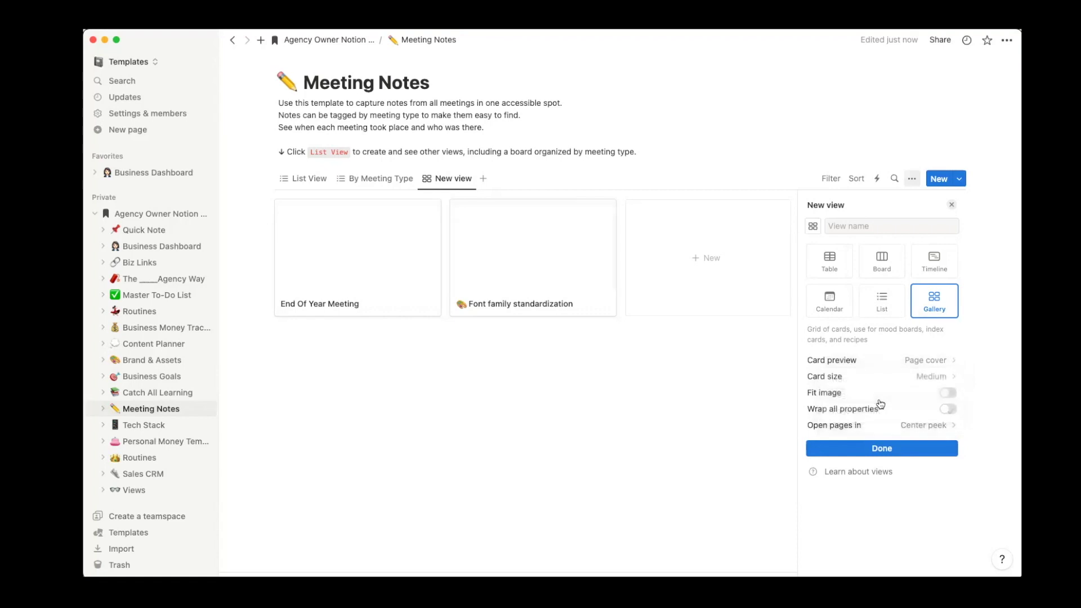
Step: Try the Large card size for the gallery cards and change it to Small
click(923, 377)
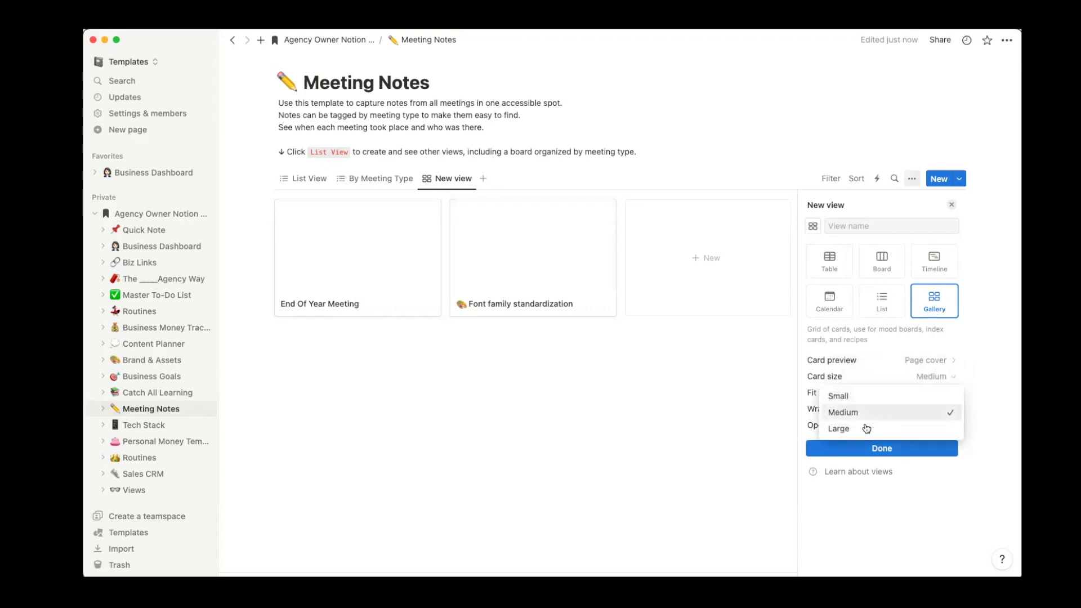
click(864, 430)
click(905, 377)
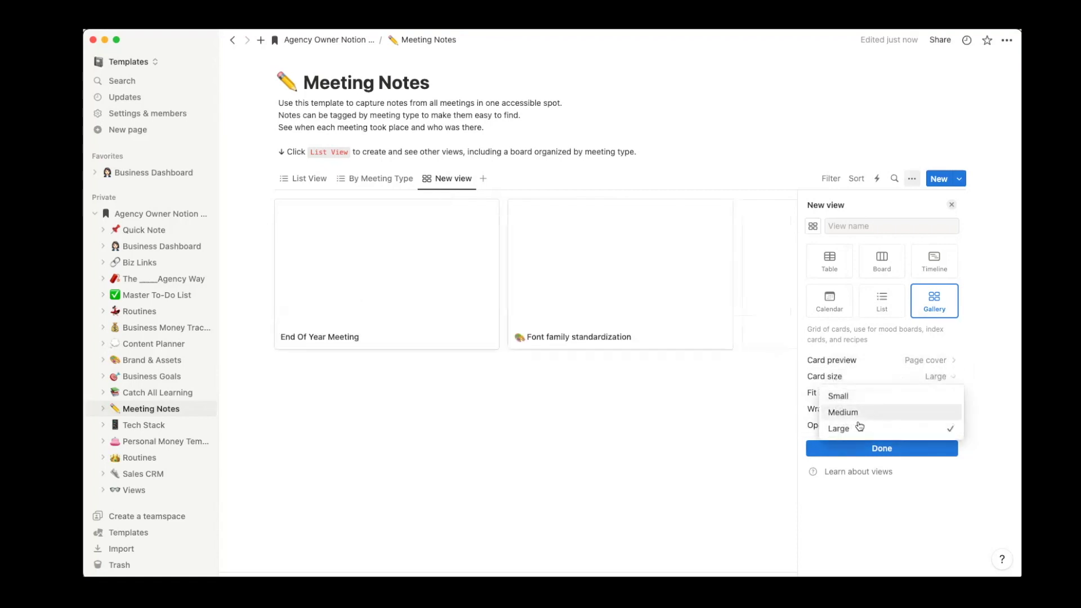
click(855, 397)
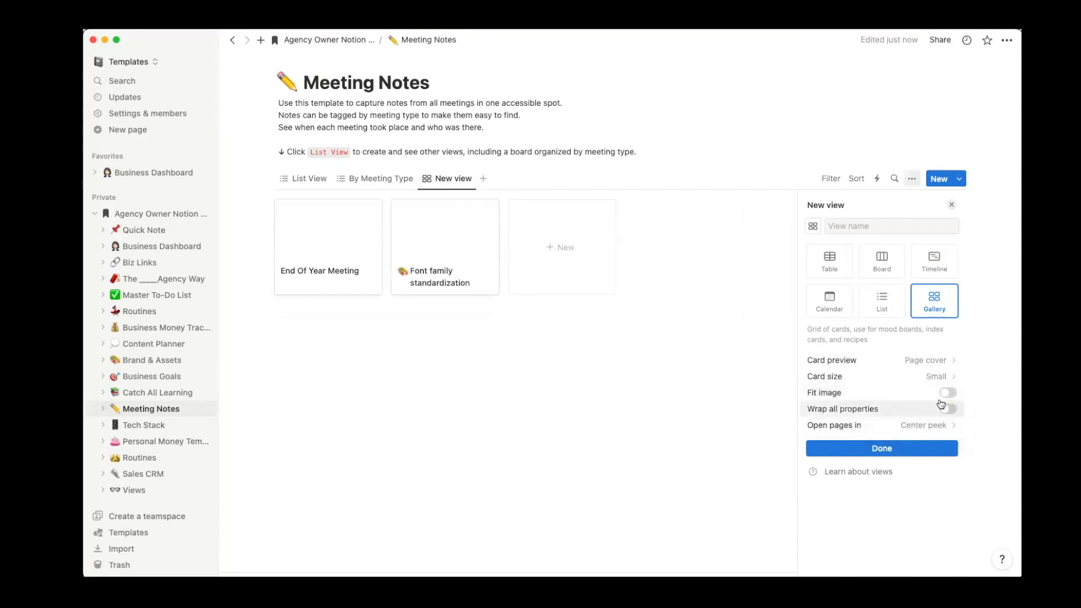
Step: Switch the new Meeting Notes view to the Board layout and close the view settings
click(881, 265)
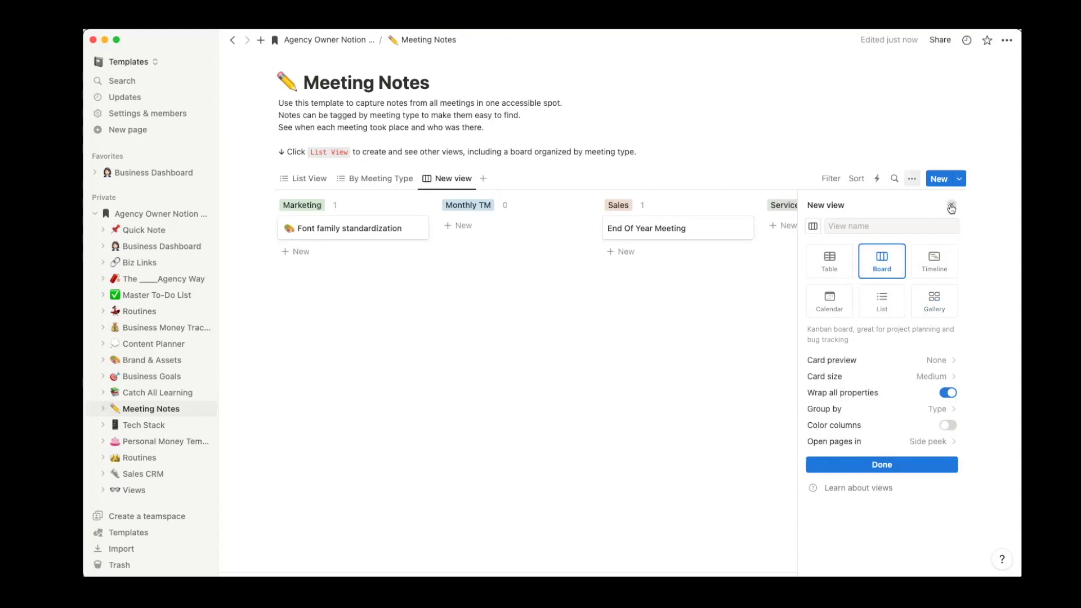
click(951, 205)
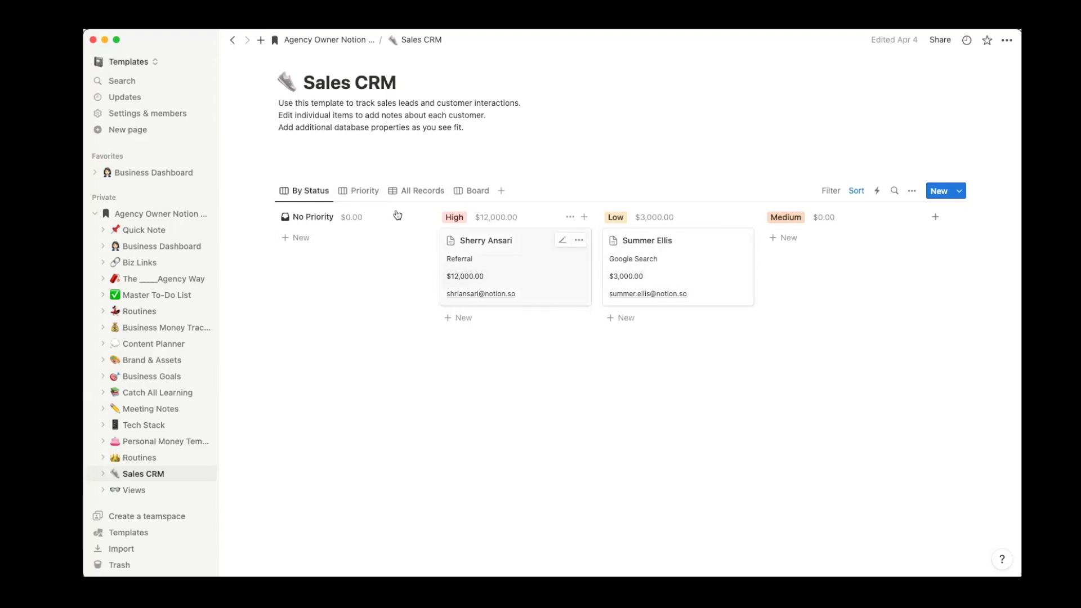
Step: Look at the Sales CRM leads in the Priority and All Records views
click(362, 191)
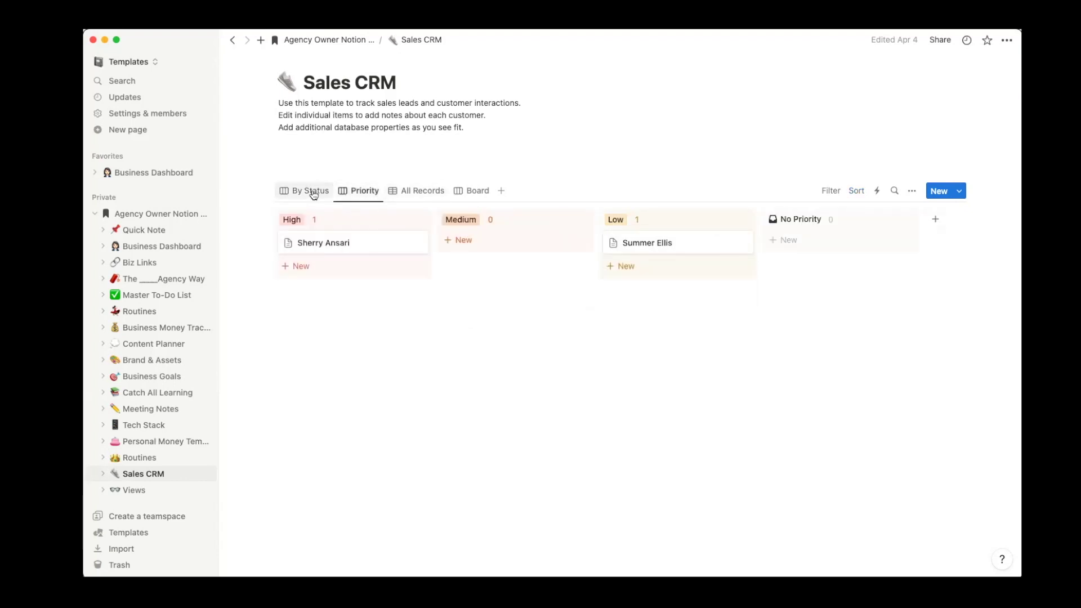
click(406, 192)
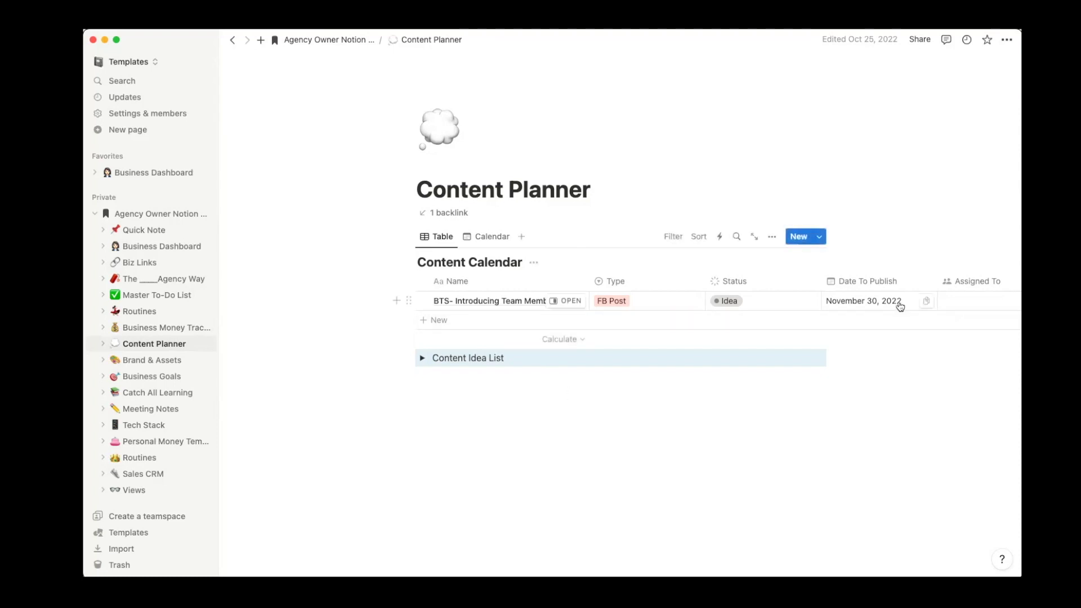
Step: Review the Type and Status options of the "BTS- Introducing Team Members" content entry, and view its page
click(643, 301)
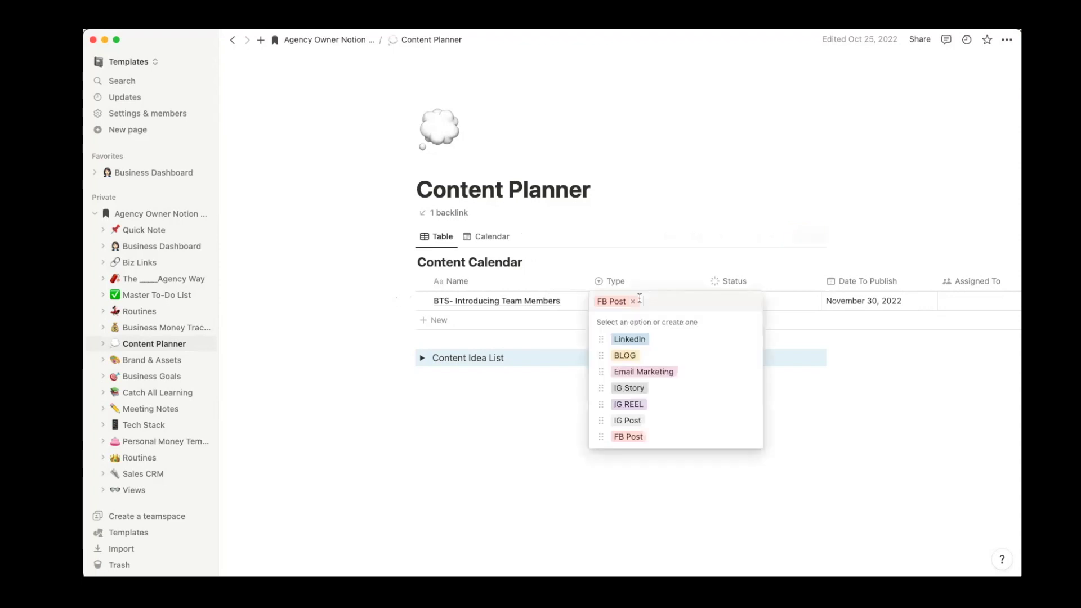
click(851, 439)
click(757, 302)
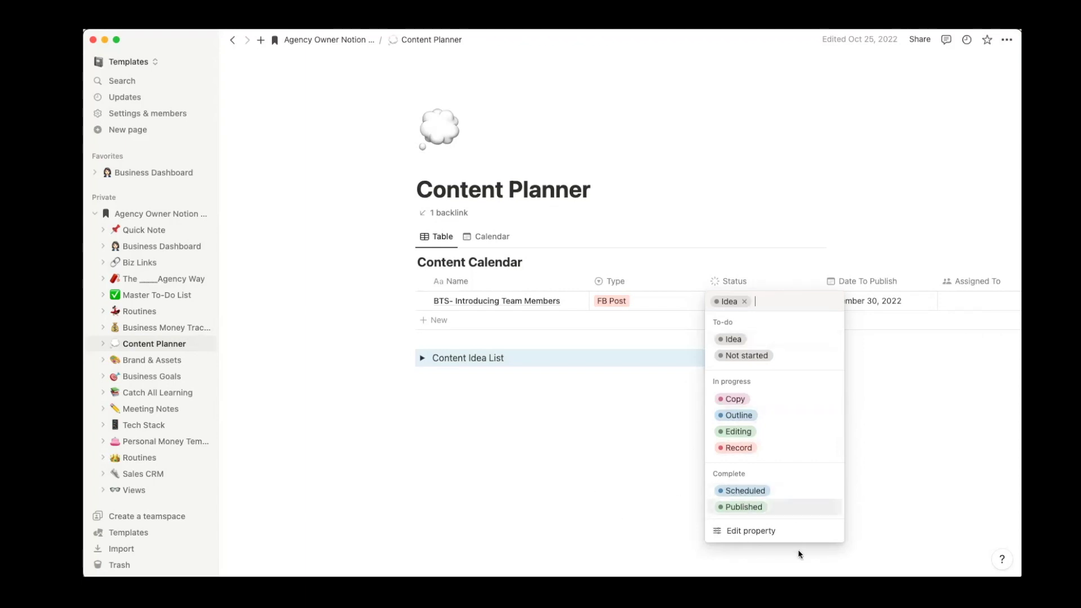
key(Escape)
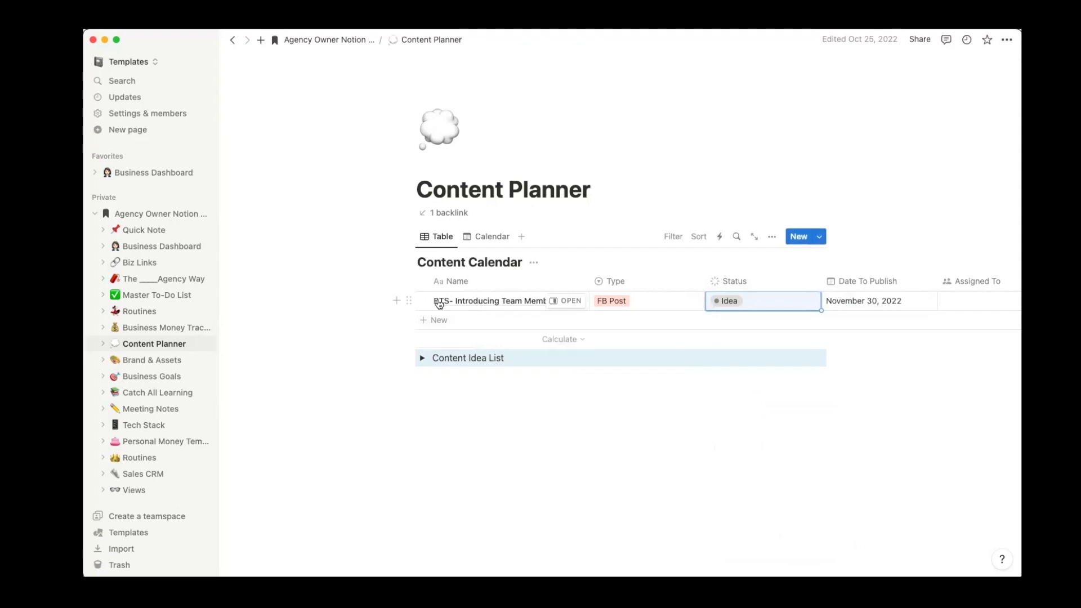
click(569, 300)
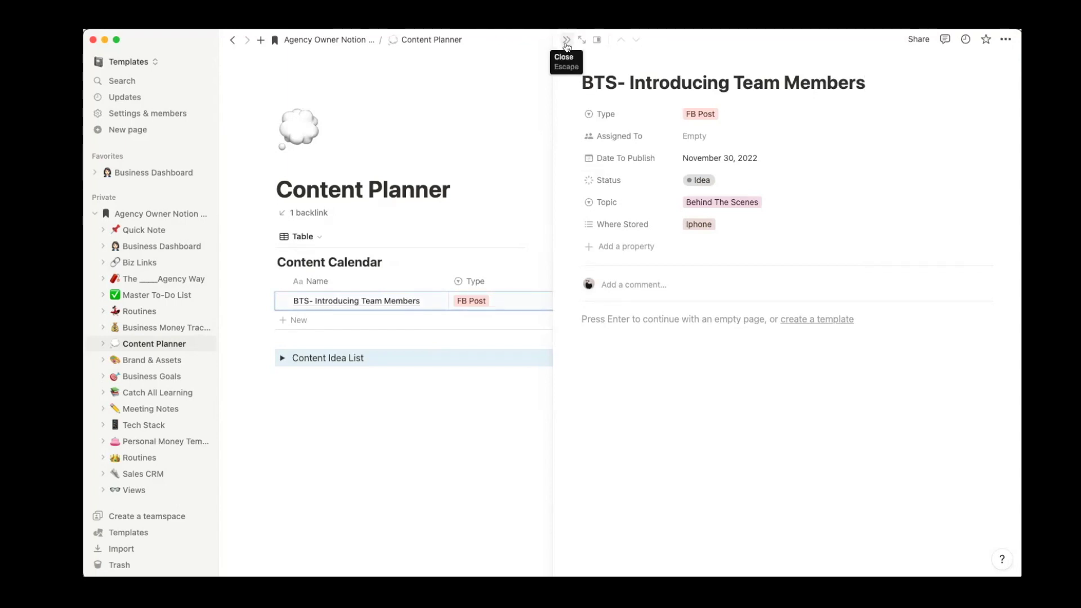
click(566, 41)
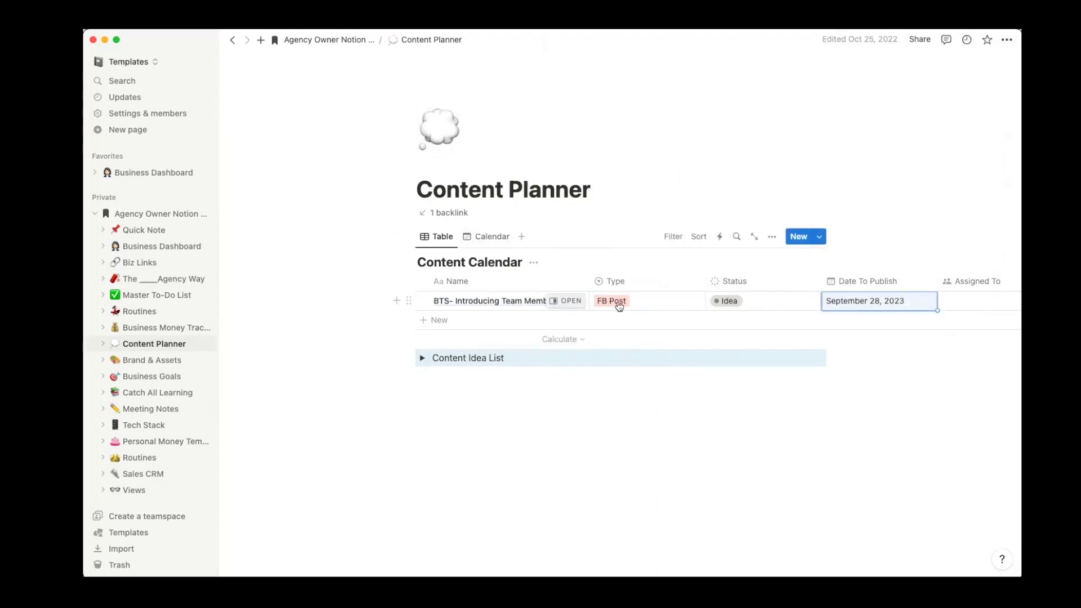
Step: Show the Content Calendar in its Calendar view and look through the September 2023 weeks
click(487, 236)
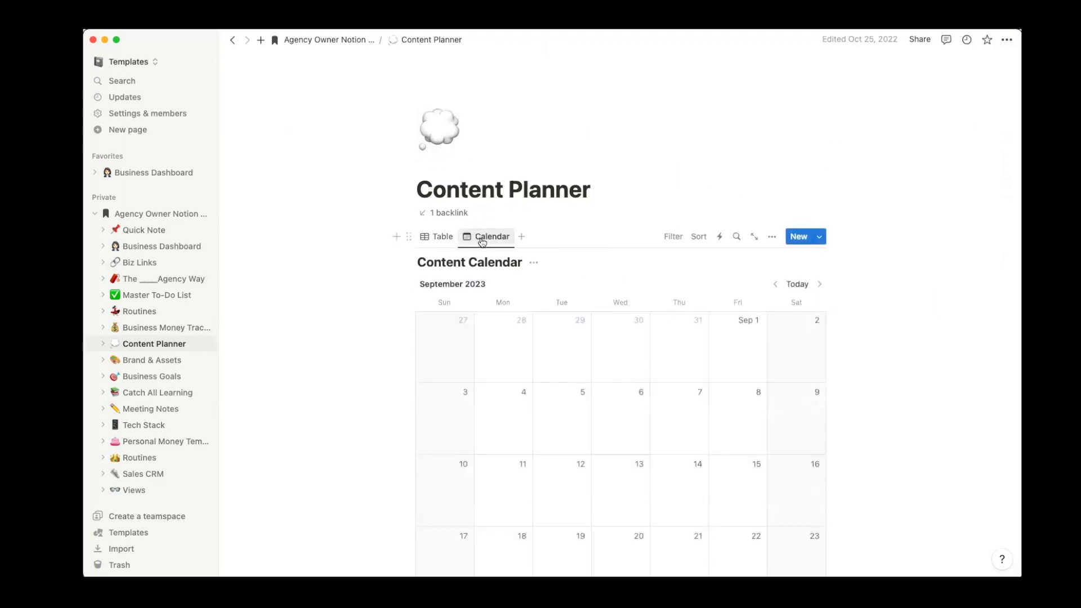
scroll(679, 408, down, 1)
scroll(679, 408, down, 3)
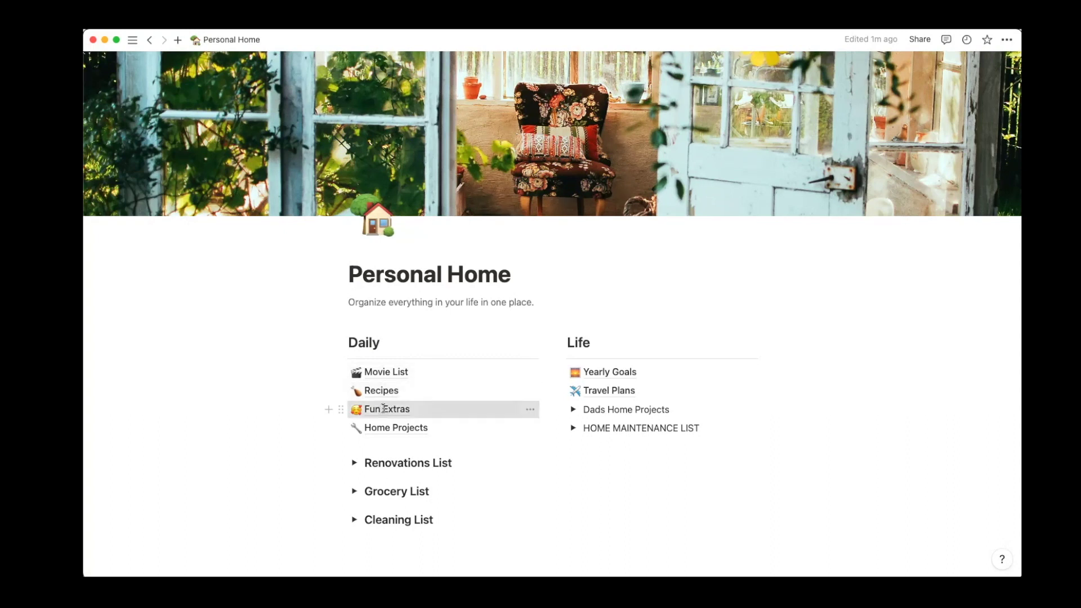
Step: Open Fun Extras from Personal Home, look at the Bounce Back Checklists, and return to Fun Extras
click(384, 408)
click(401, 272)
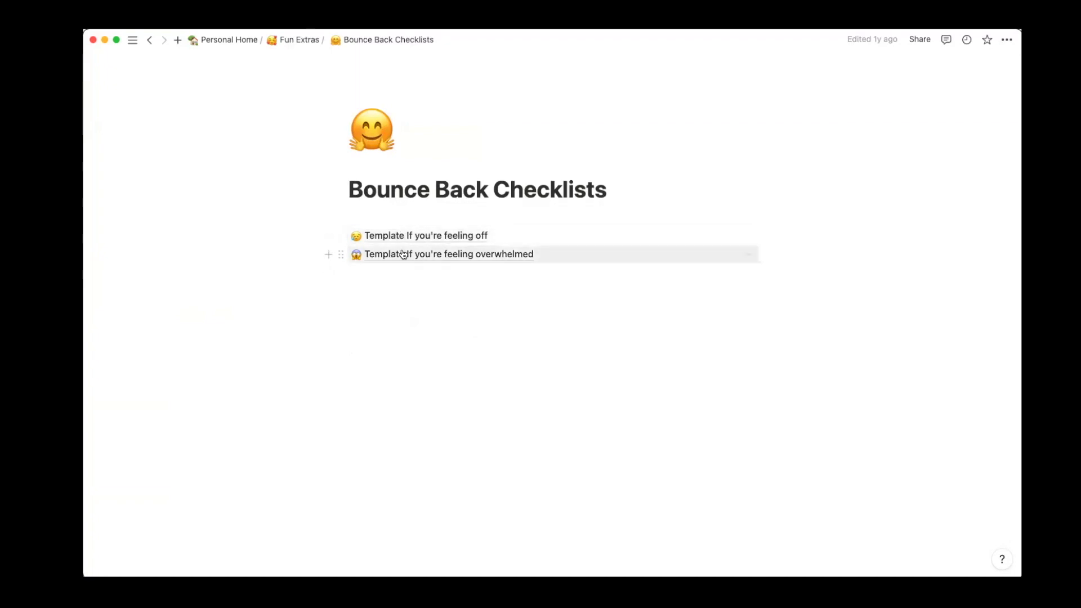
click(282, 41)
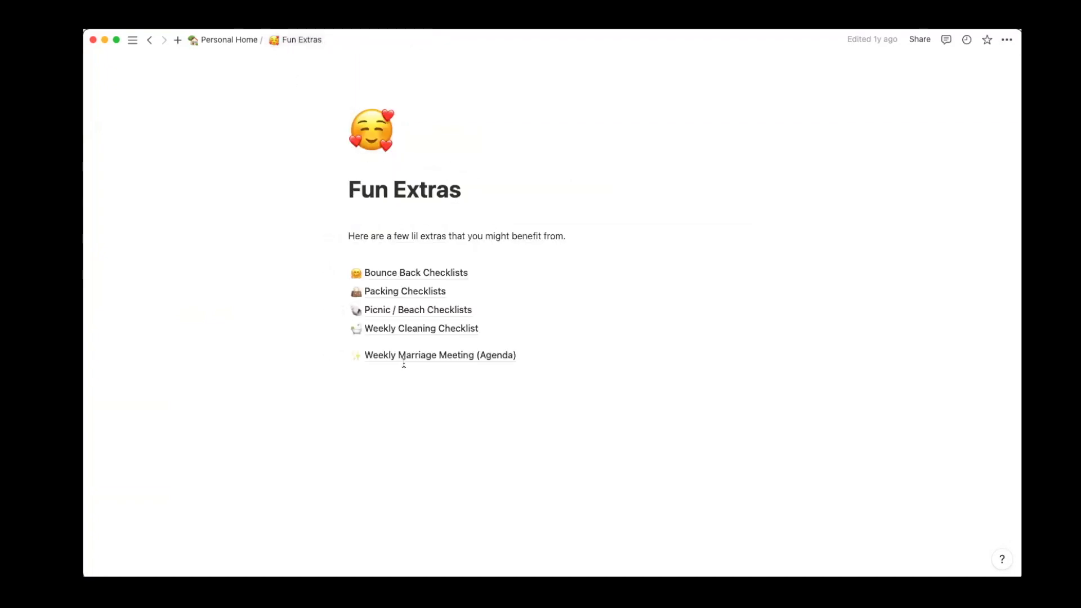
Step: Look at the Weekly Cleaning Checklist in Fun Extras and return to Personal Home
click(399, 332)
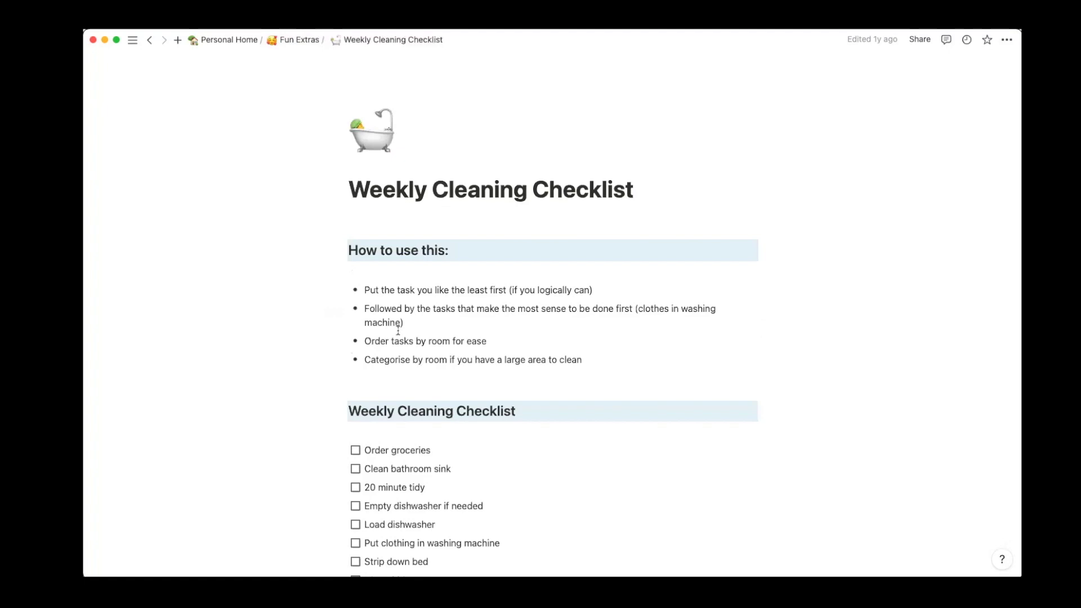
click(286, 41)
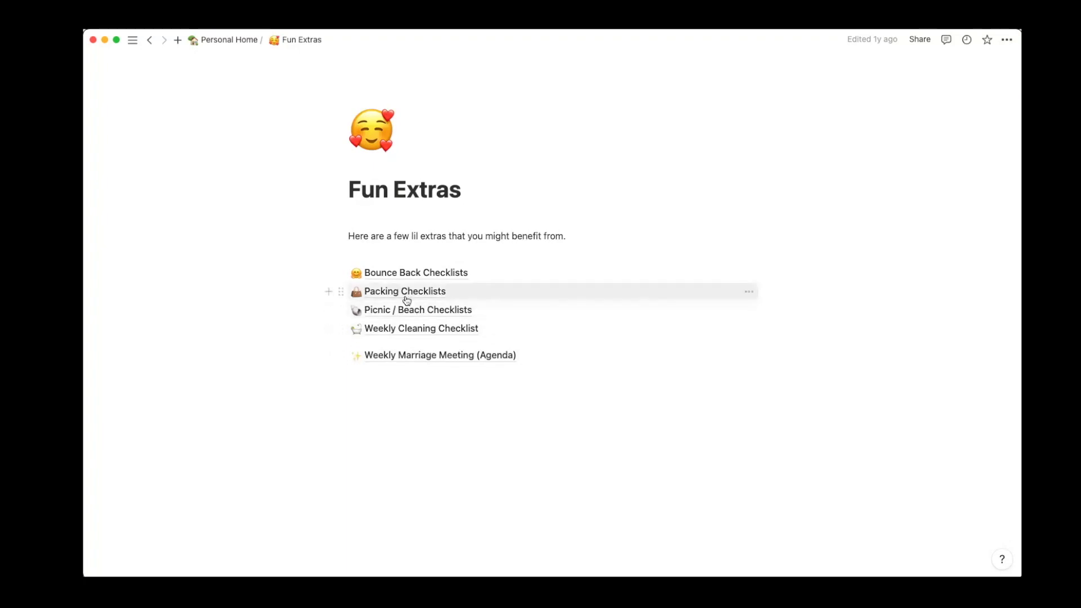
click(231, 40)
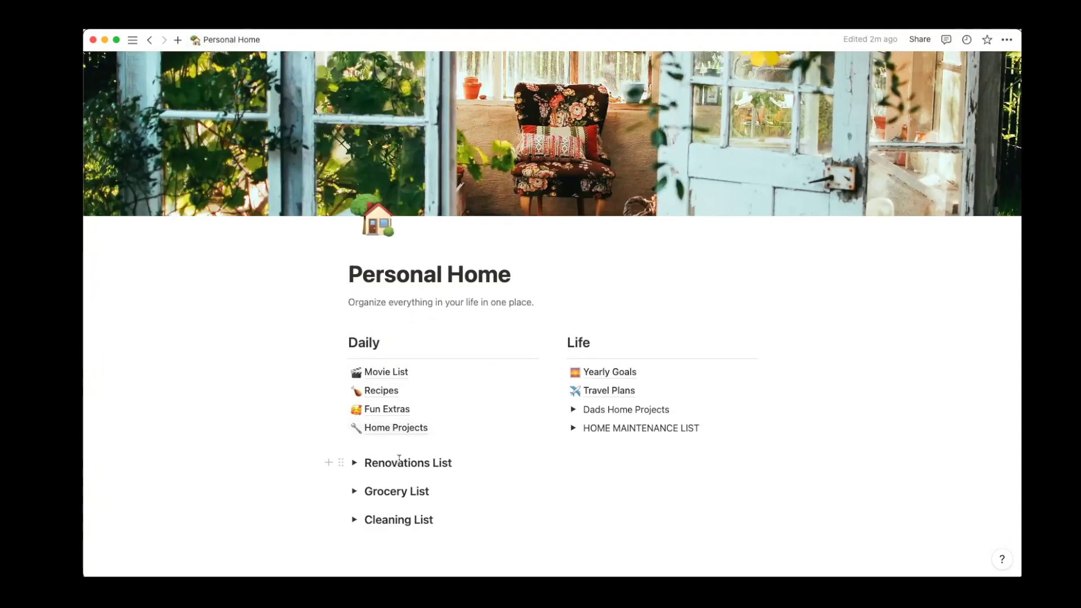
Step: Look over the DOER page's Weekly To Do List, Content Creation and UYB SOPS sections
scroll(399, 459, down, 3)
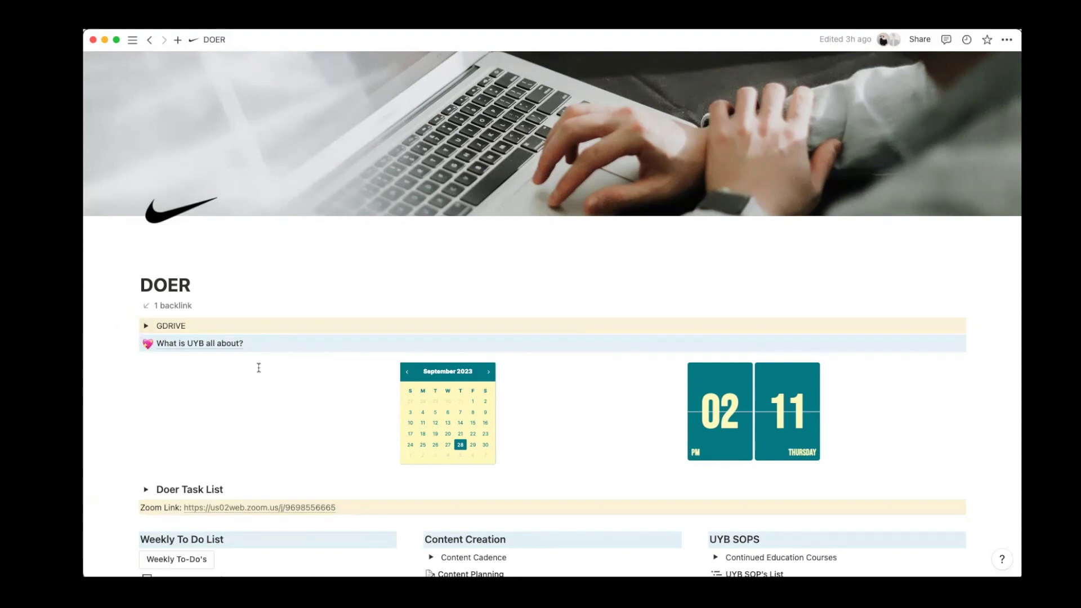
scroll(258, 366, down, 3)
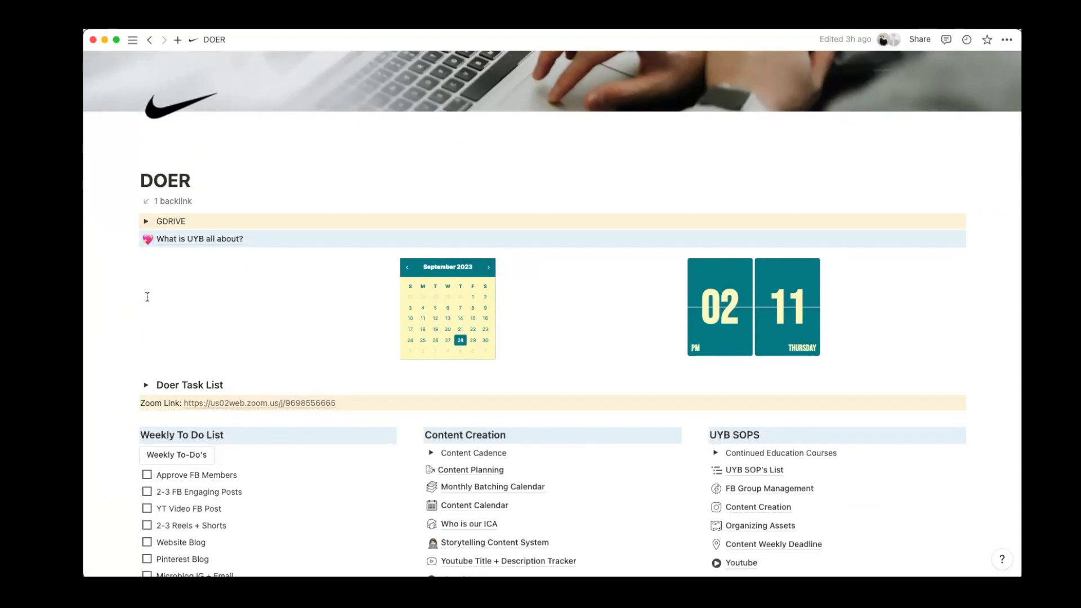
scroll(120, 428, down, 3)
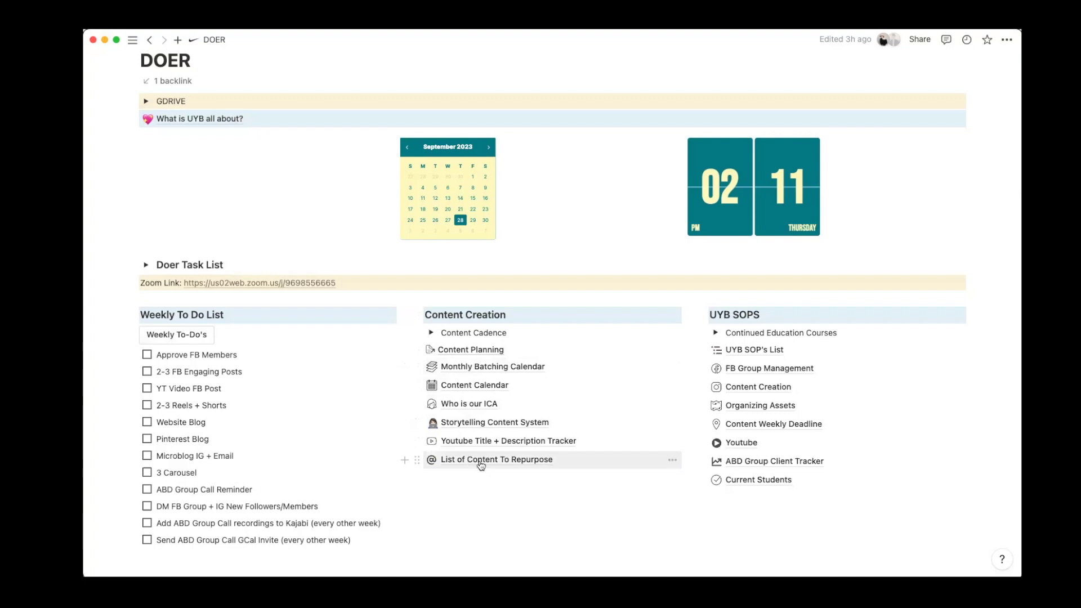
scroll(698, 394, up, 1)
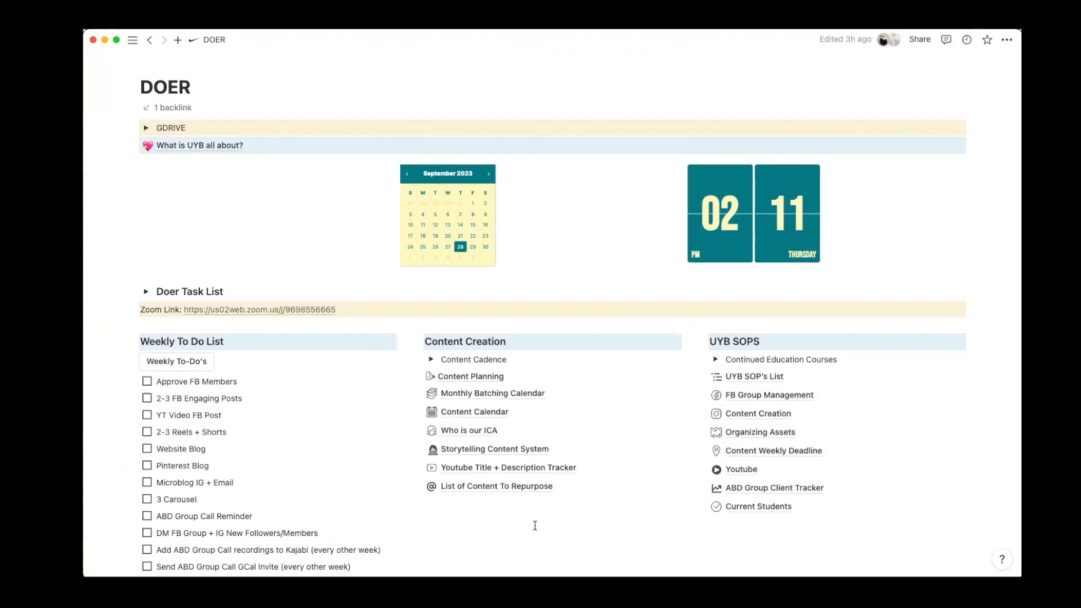
Step: Examine the DOER page's Content List, Content Weekly Schedule + Deadline and Tasks sections, and return to the page's beginning
scroll(535, 526, down, 5)
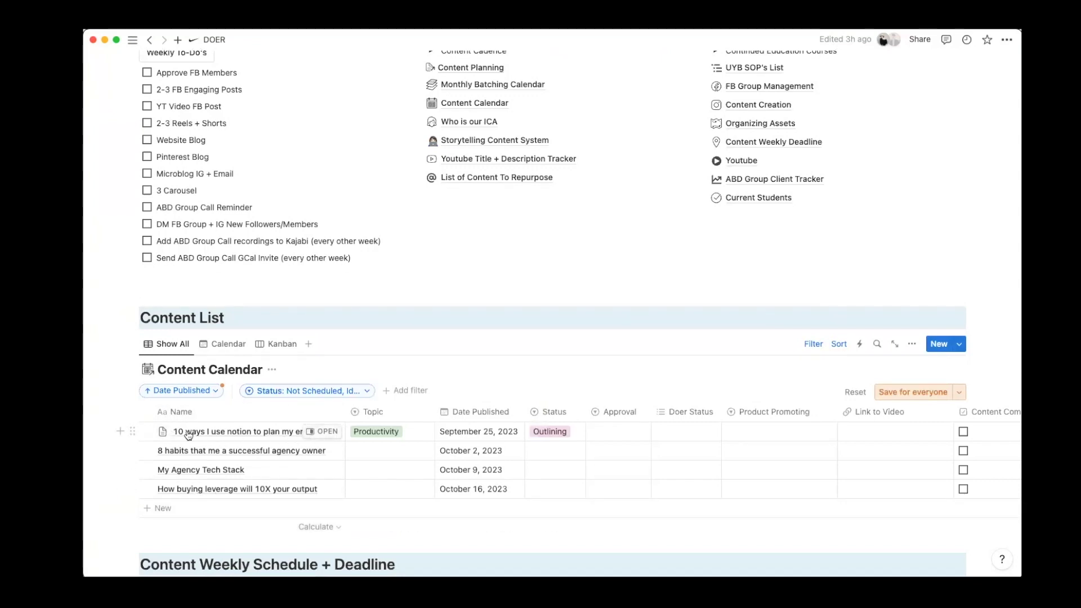
scroll(113, 531, down, 5)
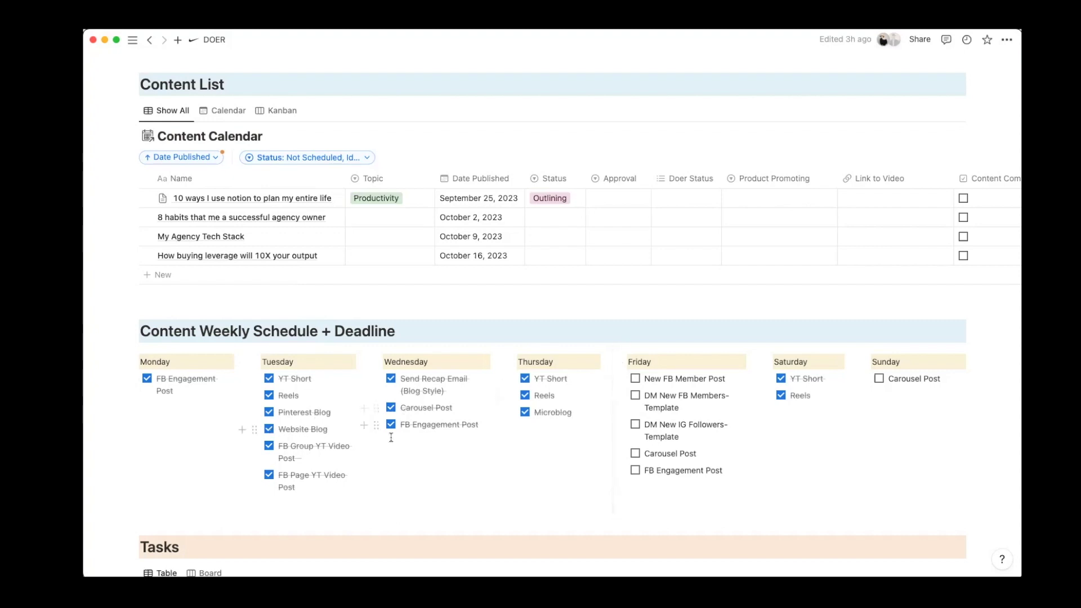
scroll(818, 455, down, 5)
scroll(818, 454, down, 2)
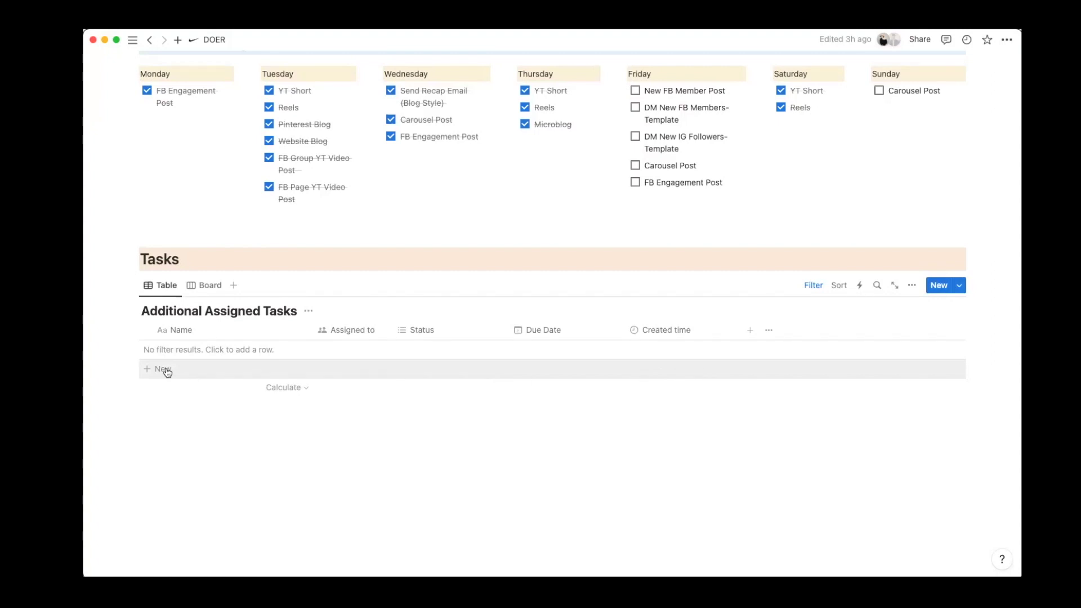
scroll(171, 428, up, 20)
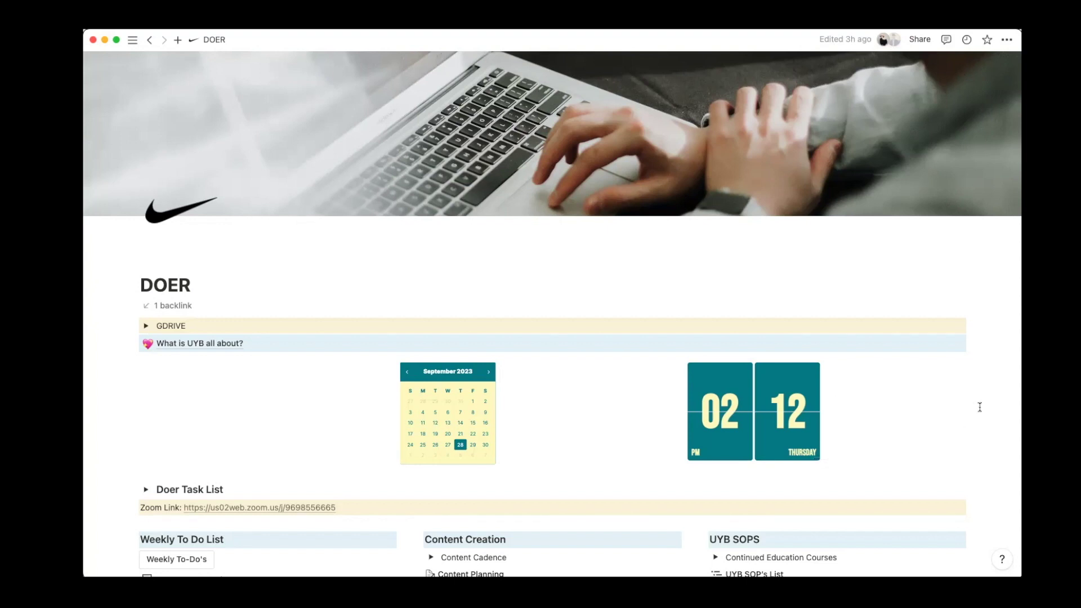
scroll(982, 405, down, 3)
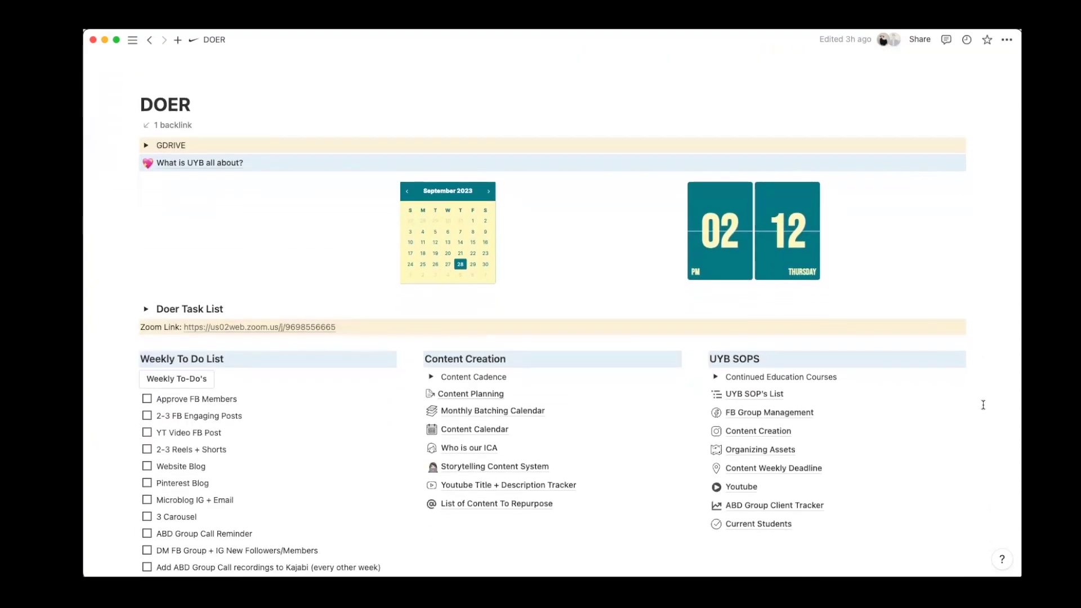
scroll(983, 404, down, 3)
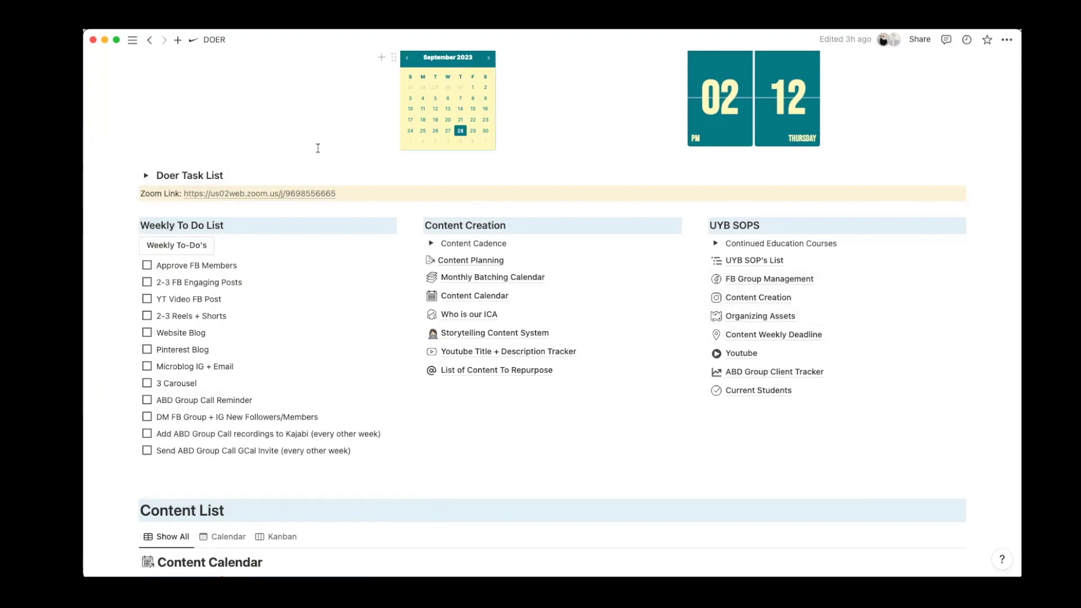
scroll(318, 148, up, 6)
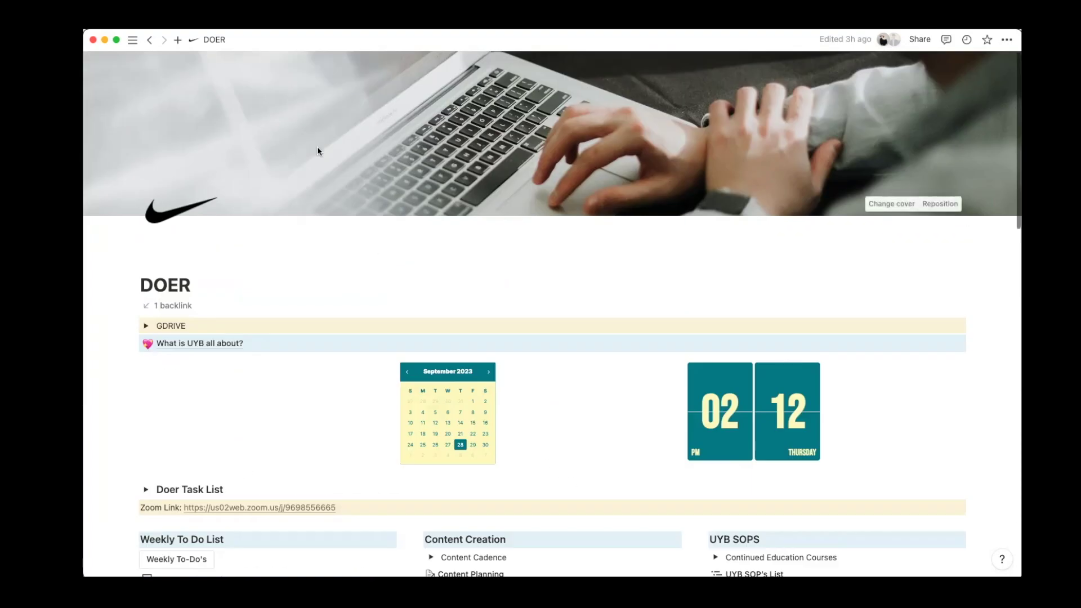
Step: Go to the Agency Owner Notion Template Pack page and look through its instructions and list of template pages
key(super+bracketleft)
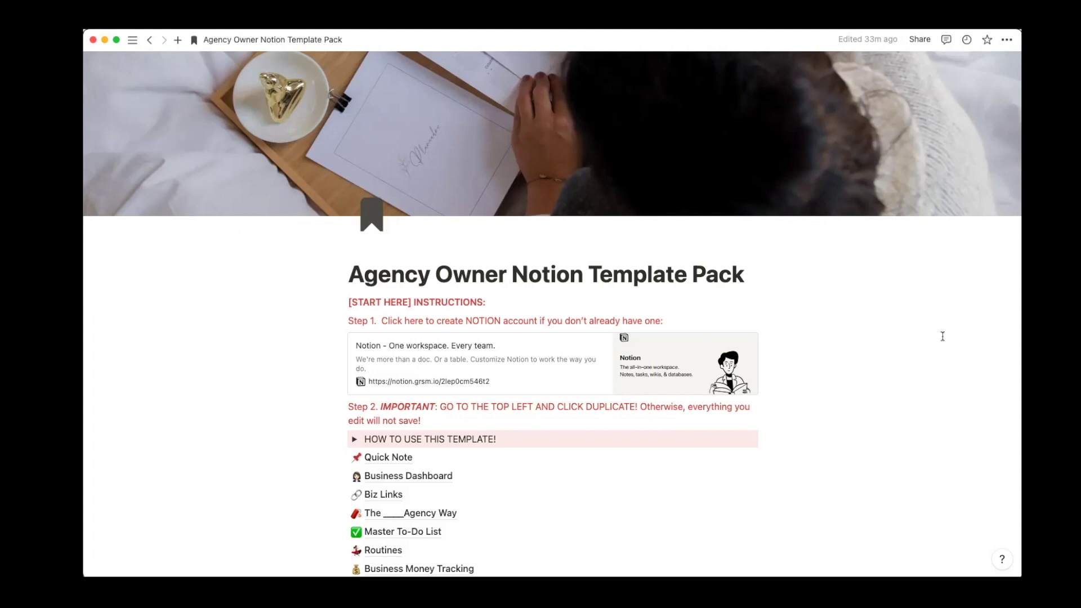
scroll(942, 336, down, 5)
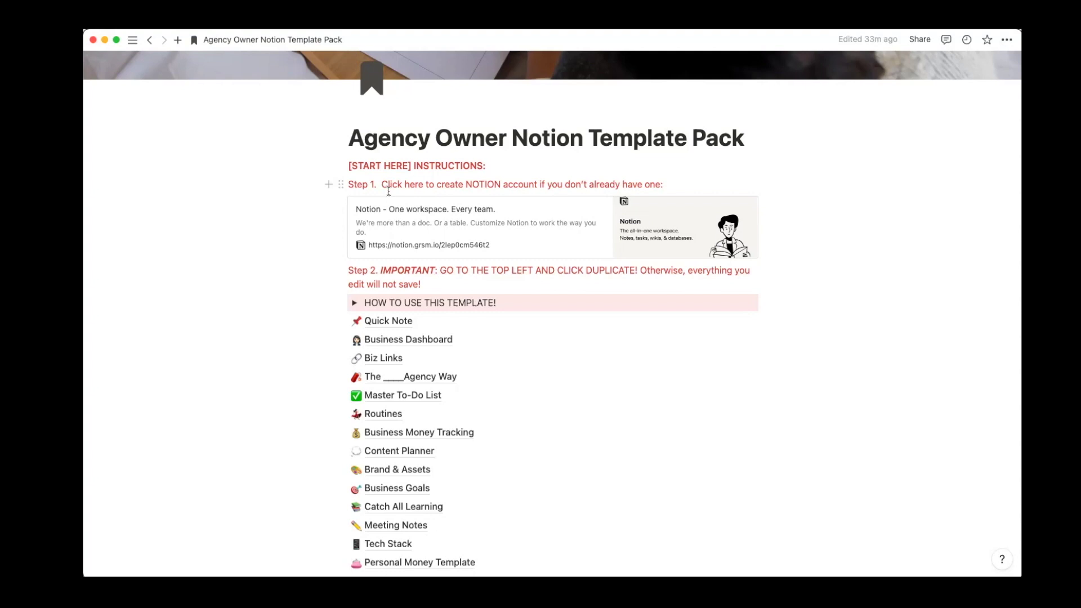
scroll(549, 422, down, 3)
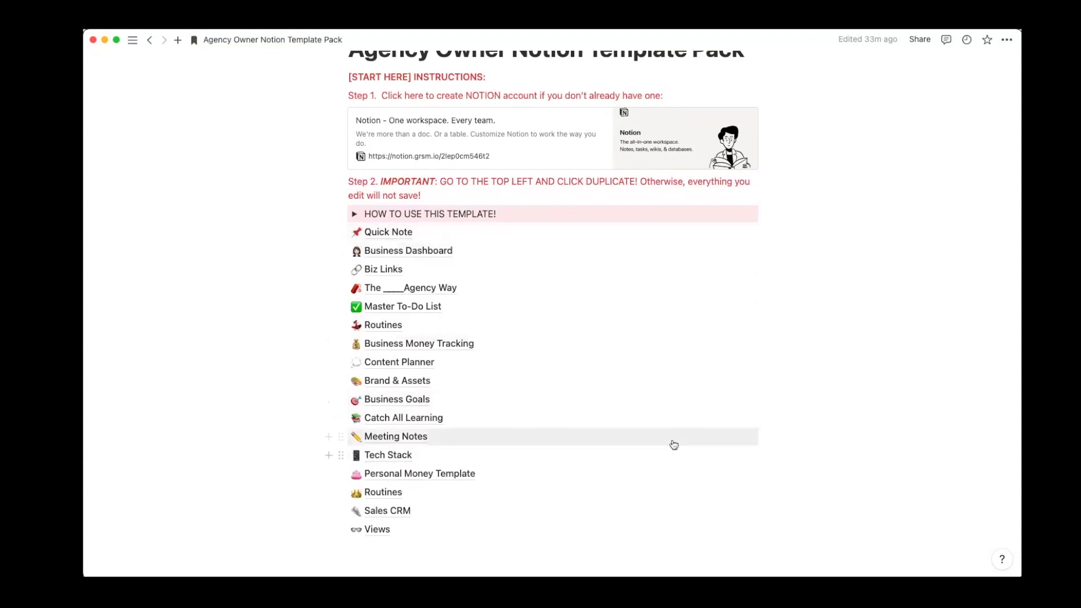
scroll(674, 444, up, 4)
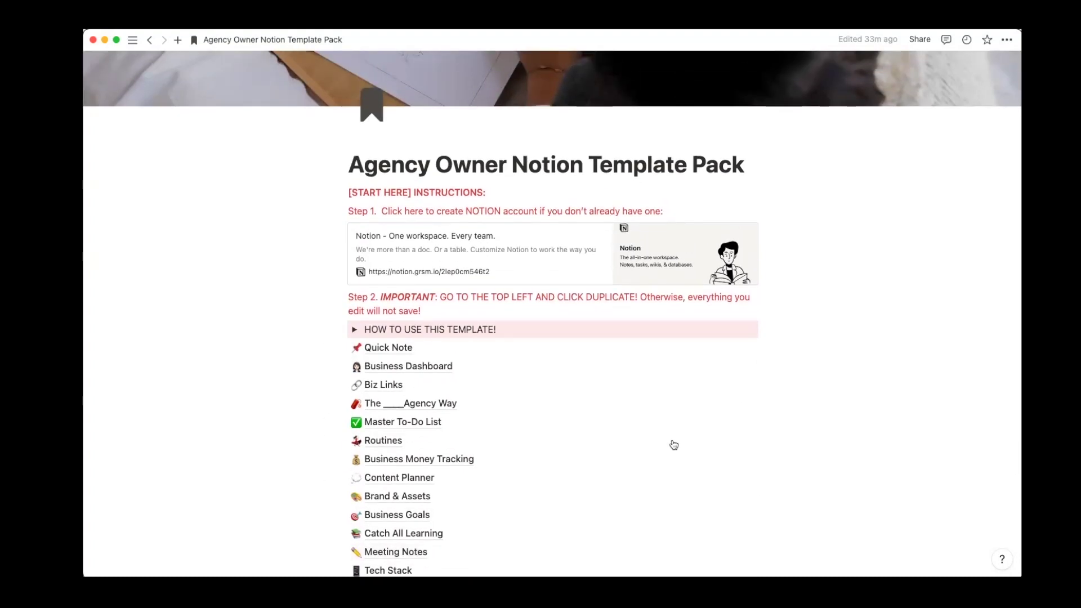